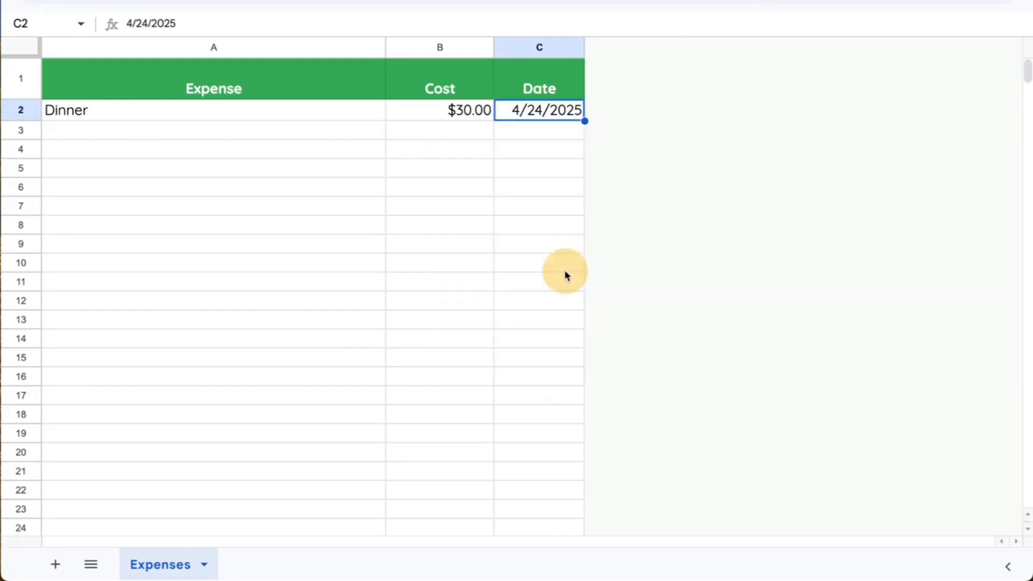
# Step: Examine the Expense, Cost and Date columns and the Dinner entry on the Expenses sheet
pyautogui.click(384, 131)
pyautogui.moveTo(307, 108); pyautogui.dragTo(516, 110)
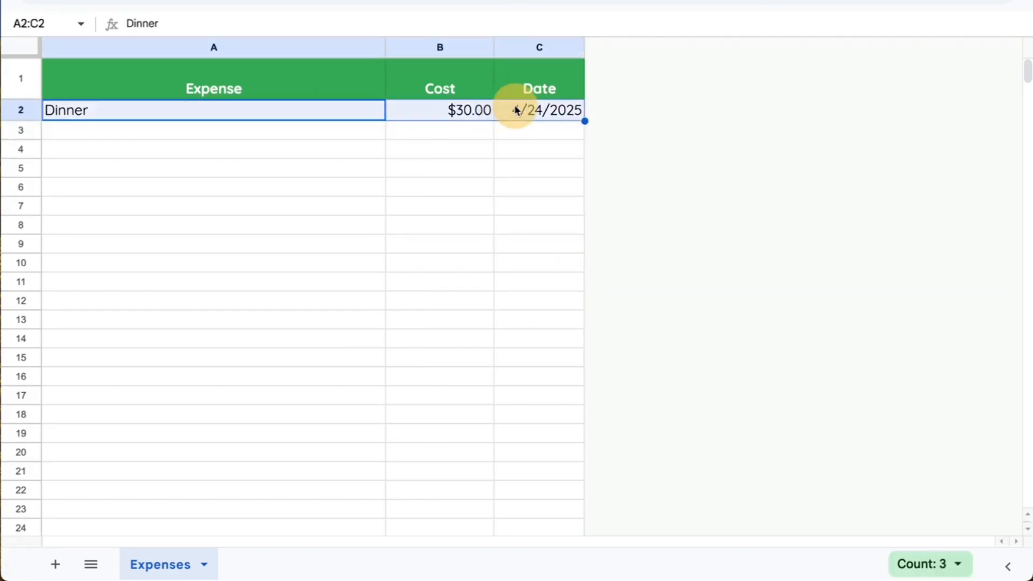
pyautogui.click(306, 114)
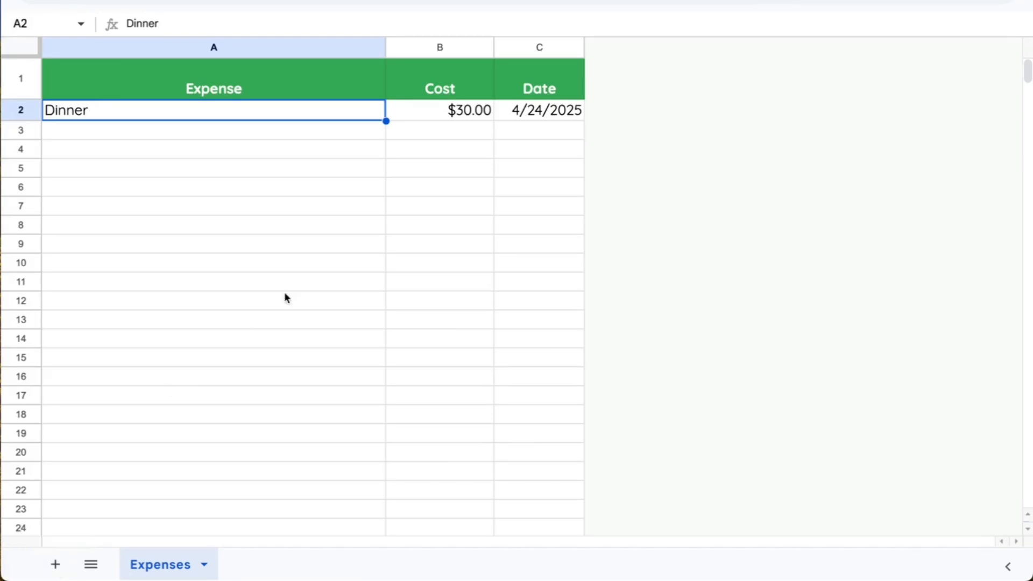
pyautogui.moveTo(430, 88); pyautogui.dragTo(436, 407)
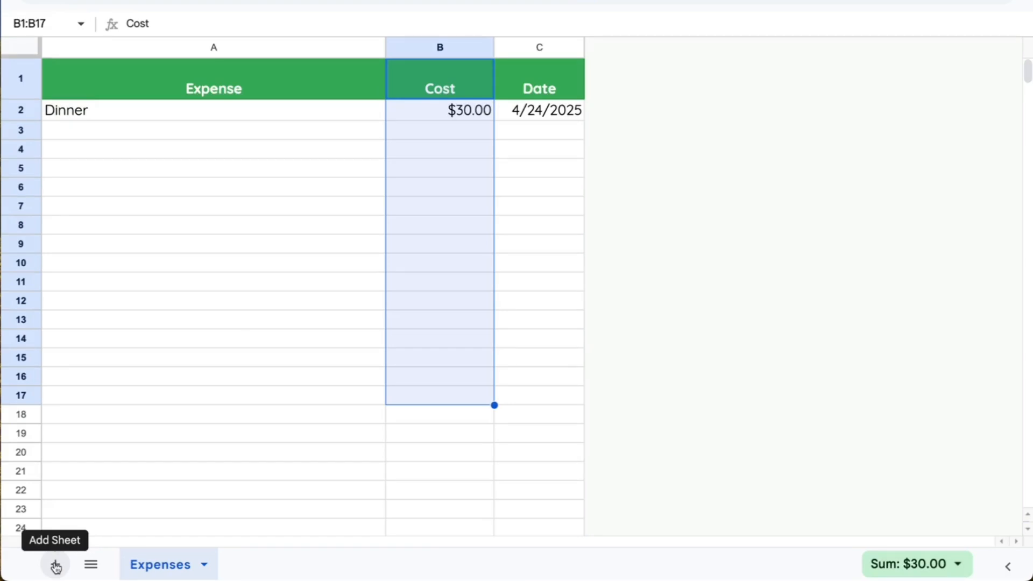
pyautogui.click(228, 133)
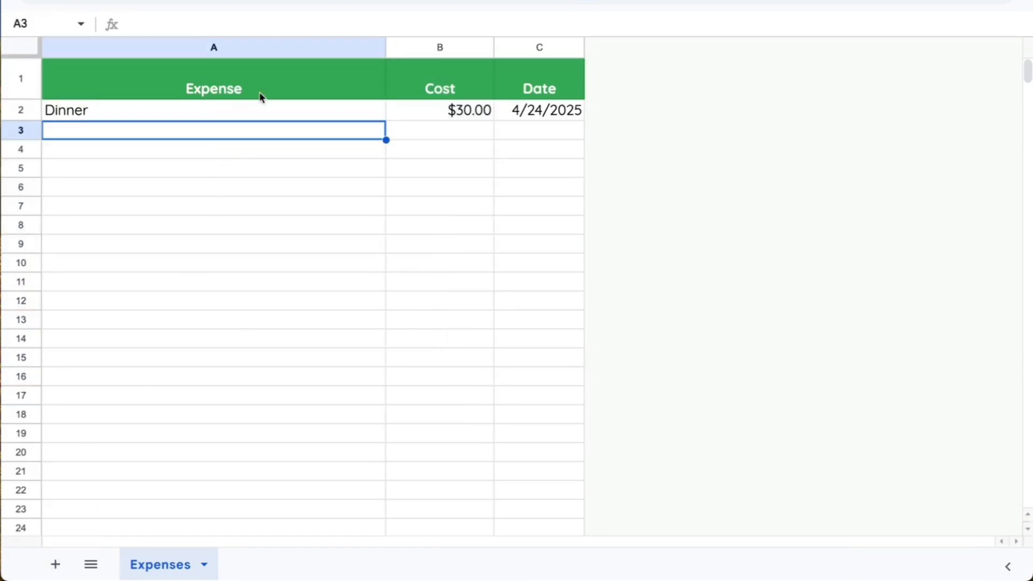
pyautogui.moveTo(199, 90); pyautogui.dragTo(530, 134)
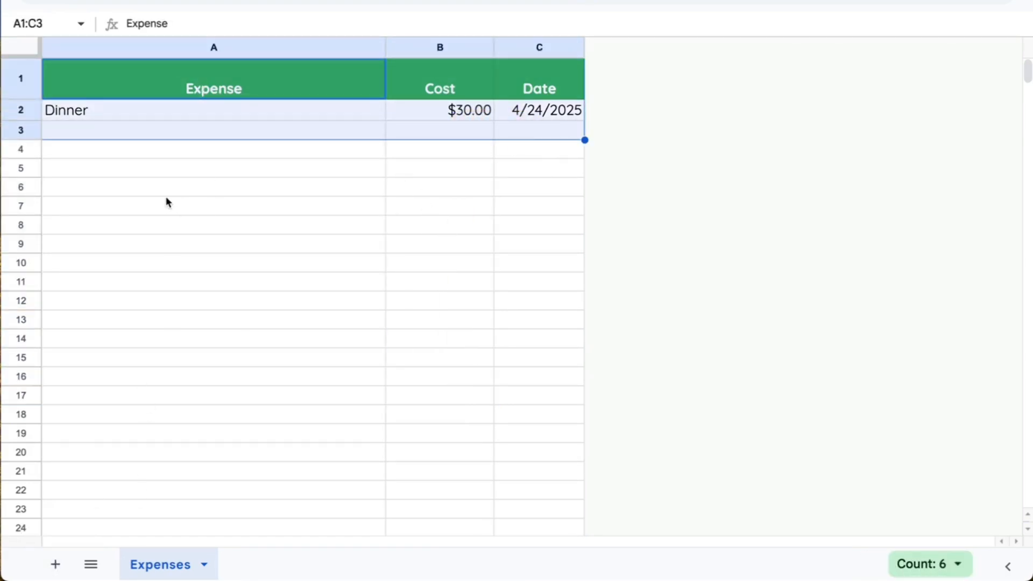
pyautogui.click(124, 137)
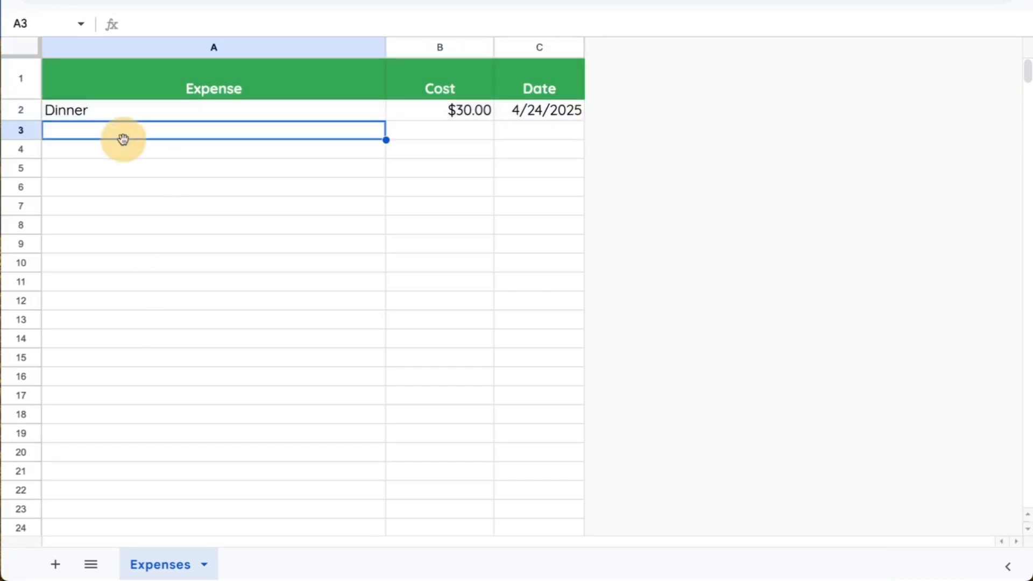
pyautogui.moveTo(134, 108); pyautogui.dragTo(544, 111)
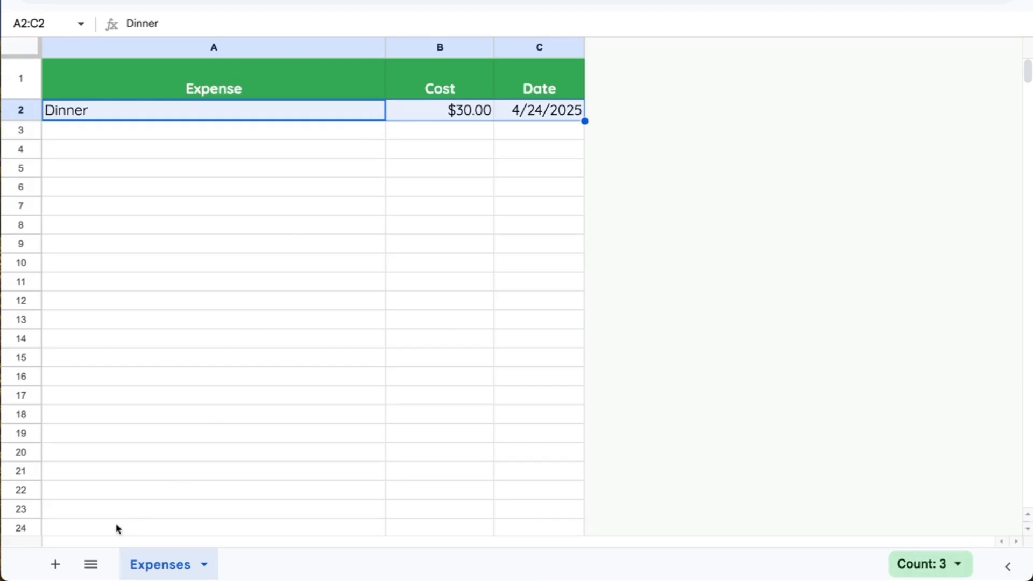
# Step: Add a new sheet and name it DASHBOARD
pyautogui.click(55, 565)
pyautogui.doubleClick(245, 565)
pyautogui.write('DASHBOARD')
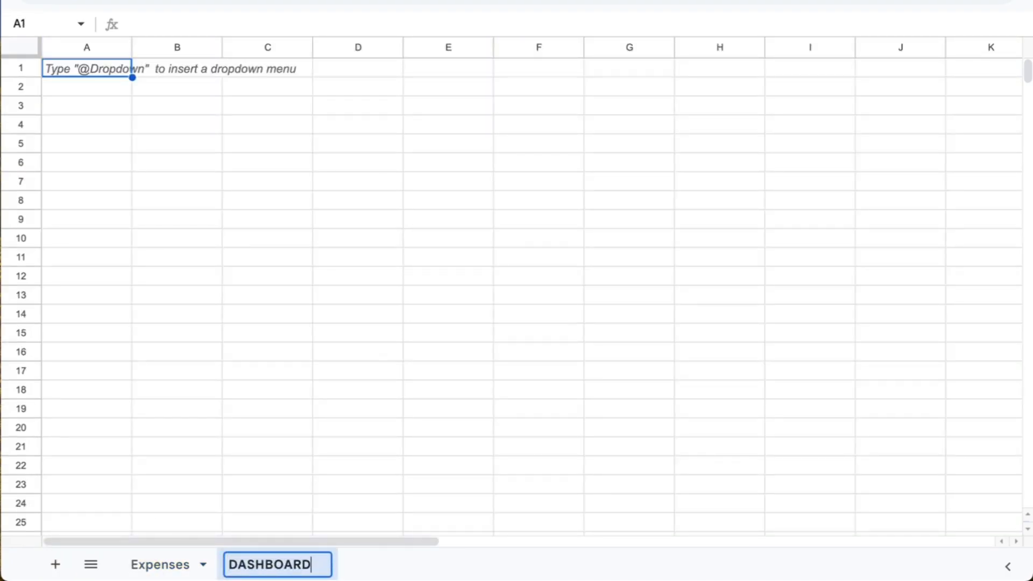
pyautogui.press('Return')
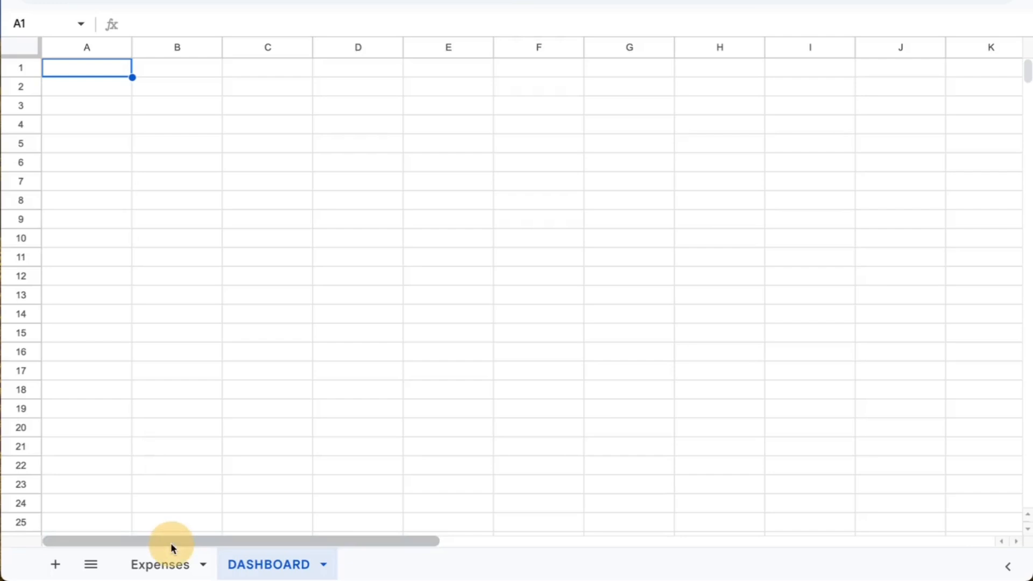
# Step: Copy the Expense, Cost and Date headers from A1:C1 of the Expenses sheet to A3 of the DASHBOARD sheet
pyautogui.click(164, 564)
pyautogui.moveTo(224, 90); pyautogui.dragTo(609, 86)
pyautogui.hotkey('ctrl', 'c')
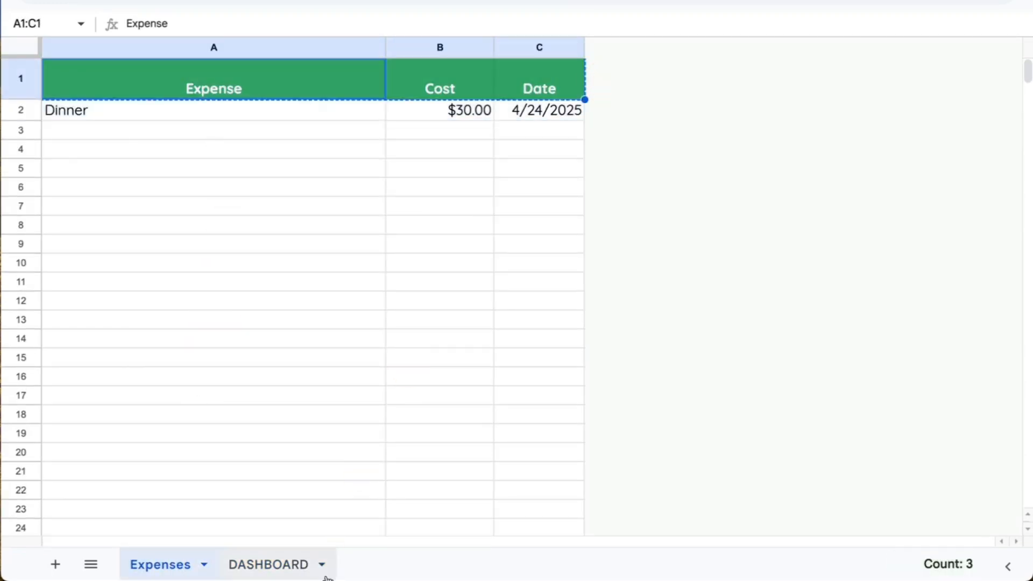
pyautogui.click(296, 570)
pyautogui.click(122, 108)
pyautogui.hotkey('ctrl', 'v')
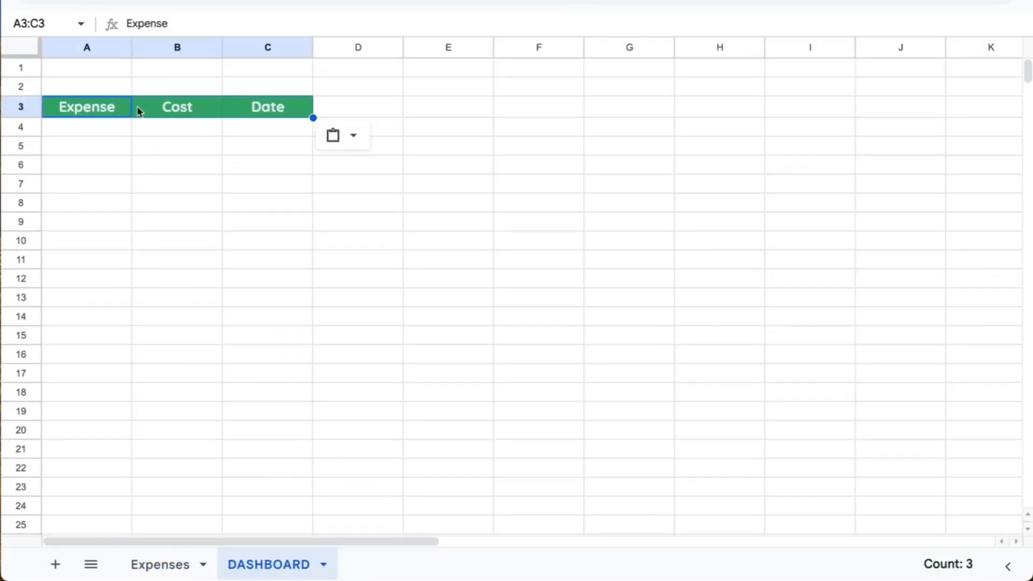
# Step: Hide the gridlines on the DASHBOARD sheet
pyautogui.click(104, 83)
pyautogui.click(95, 131)
pyautogui.moveTo(95, 132); pyautogui.dragTo(276, 131)
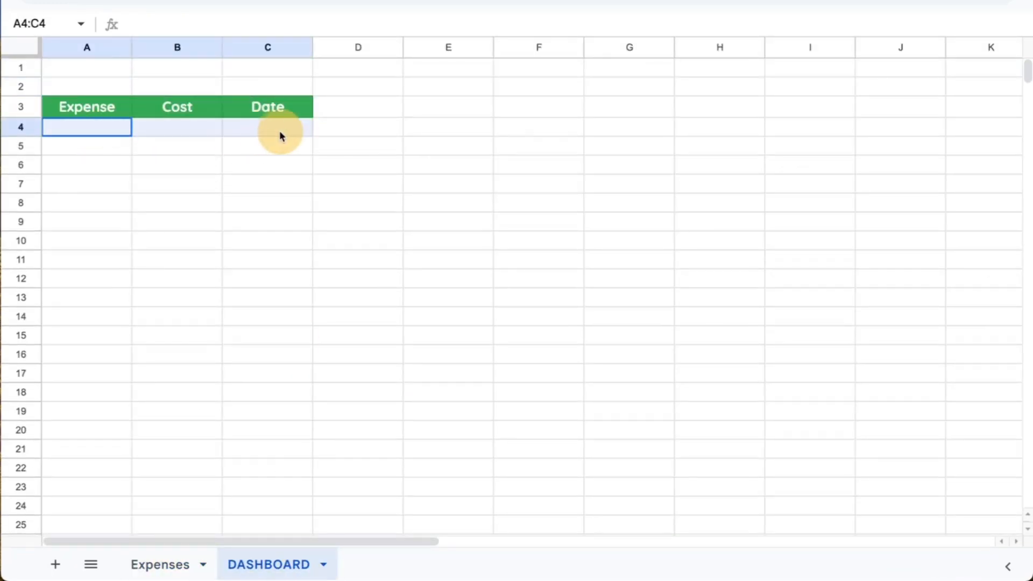
pyautogui.click(175, 0)
pyautogui.moveTo(137, 0)
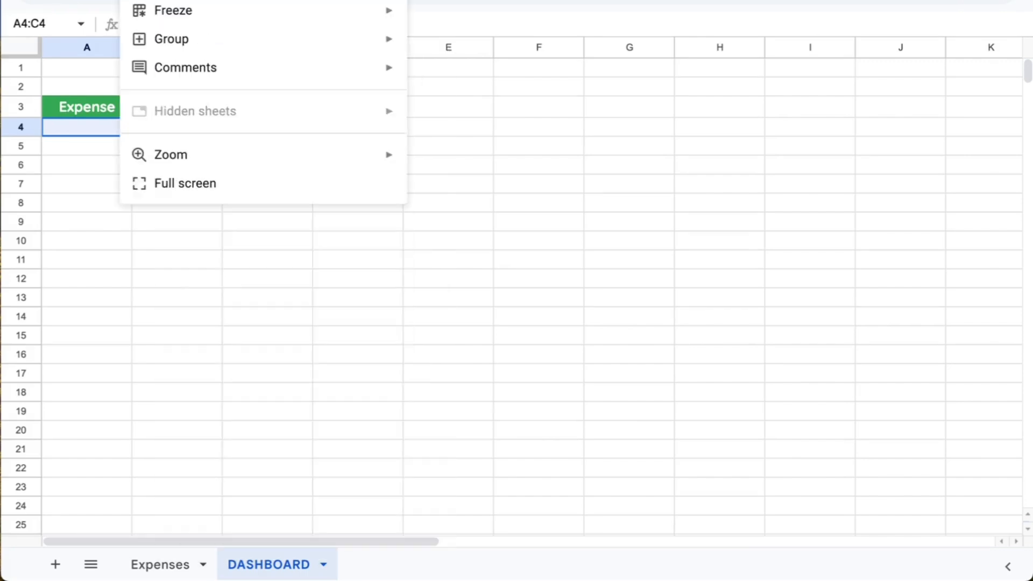
pyautogui.moveTo(292, 0)
pyautogui.click(455, 13)
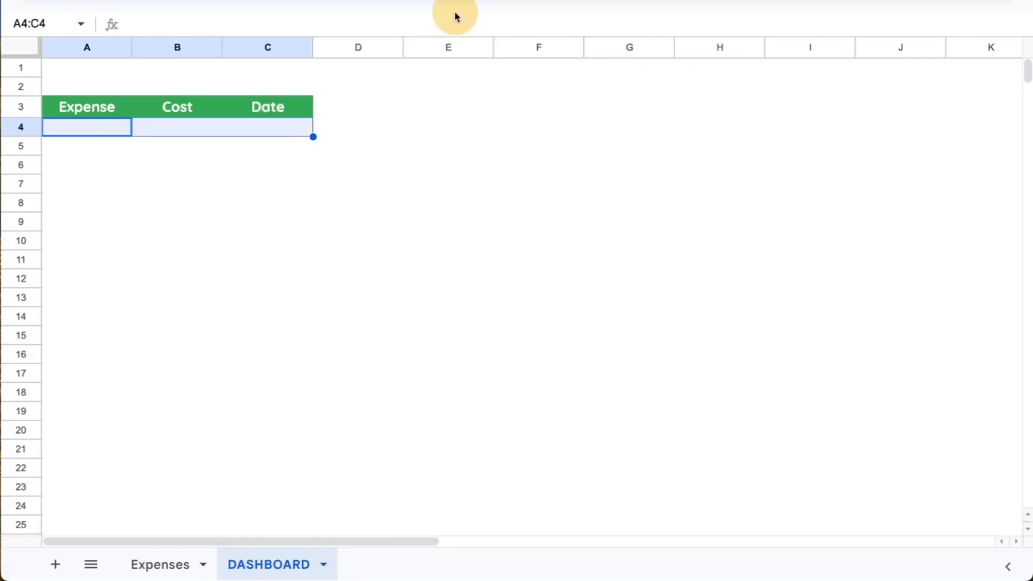
# Step: Delete columns G through Z and all rows from row 10 down on the DASHBOARD sheet
pyautogui.click(632, 48)
pyautogui.press('super+shift+Right')
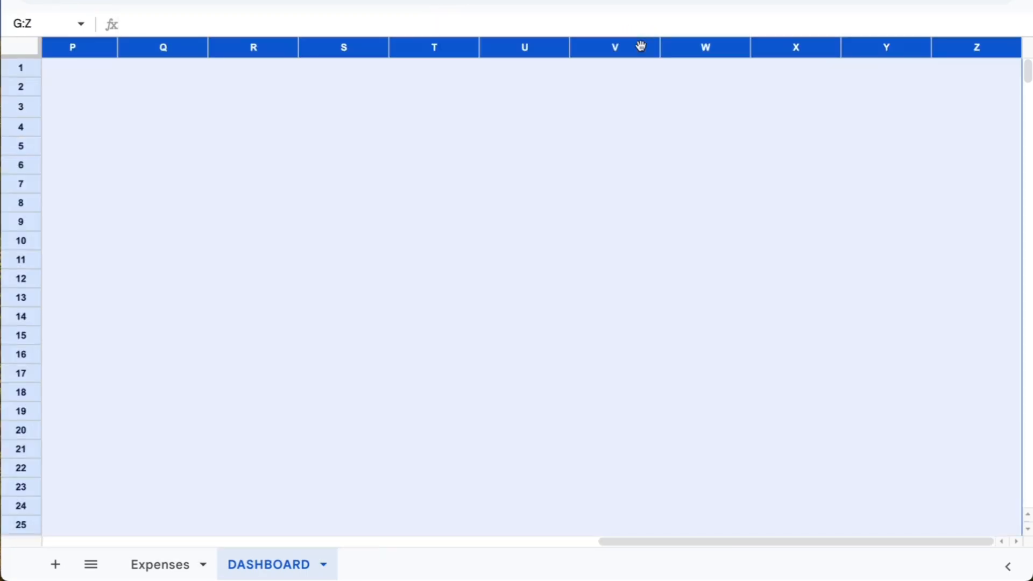
pyautogui.rightClick(641, 47)
pyautogui.click(681, 184)
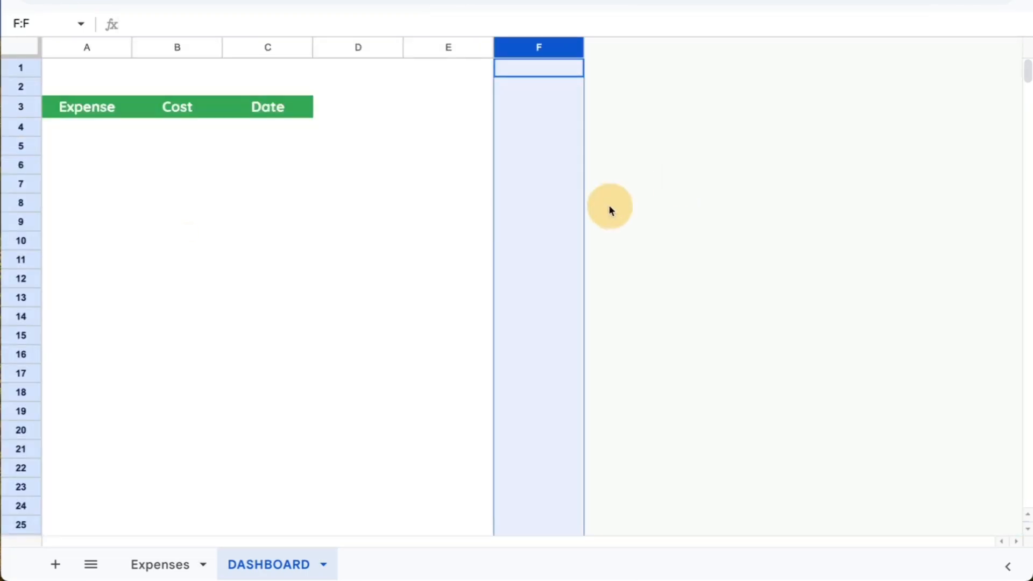
pyautogui.click(9, 241)
pyautogui.press('super+shift+Down')
pyautogui.rightClick(8, 241)
pyautogui.click(64, 312)
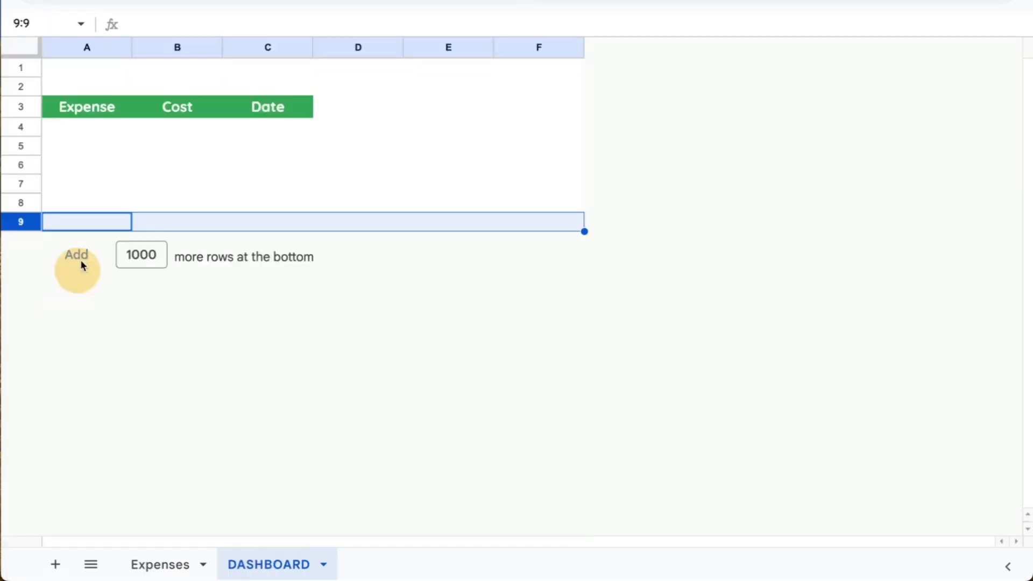
# Step: Apply thicker black borders to all sides of cells A4:C4 and make row 4 taller
pyautogui.moveTo(99, 132); pyautogui.dragTo(312, 135)
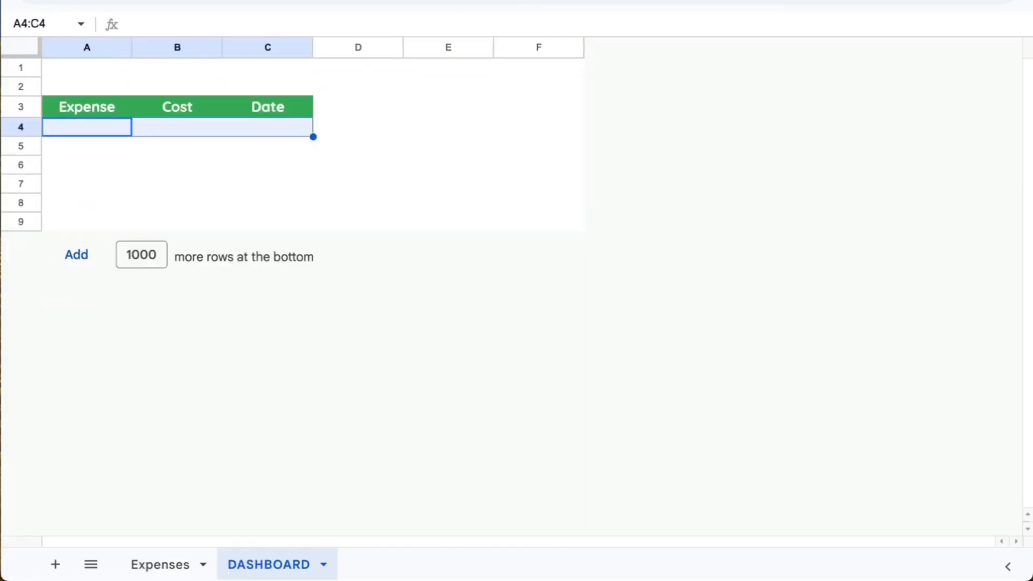
pyautogui.click(753, 1)
pyautogui.click(747, 26)
pyautogui.click(910, 53)
pyautogui.click(956, 107)
pyautogui.click(748, 25)
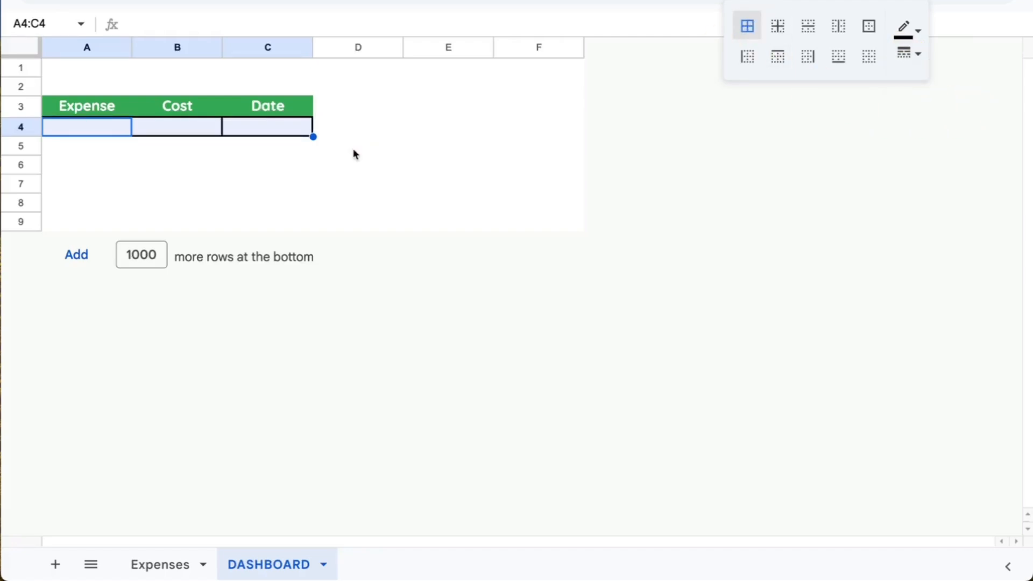
pyautogui.moveTo(23, 136); pyautogui.dragTo(23, 147)
pyautogui.click(369, 109)
# Step: Copy the green Date header cell to E2 and change its text to TOTAL
pyautogui.click(261, 95)
pyautogui.press('super+c')
pyautogui.click(473, 86)
pyautogui.click(455, 74)
pyautogui.click(450, 91)
pyautogui.press('super+v')
pyautogui.write('TOTAL')
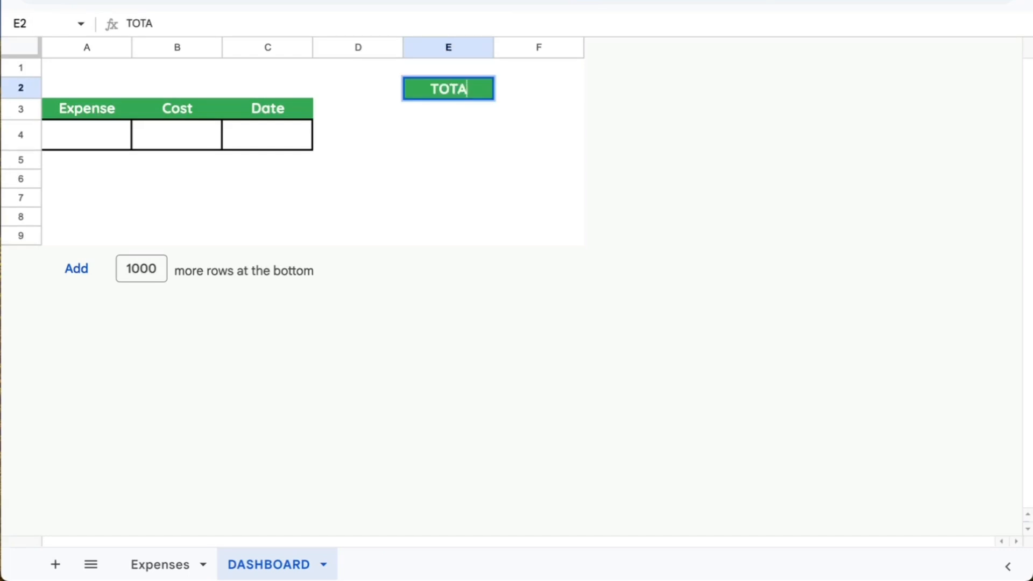
pyautogui.press('Return')
# Step: Sum the Cost column of the Expenses sheet in E3 with the formula =SUM(Expenses!B:B)
pyautogui.write('=SUM(')
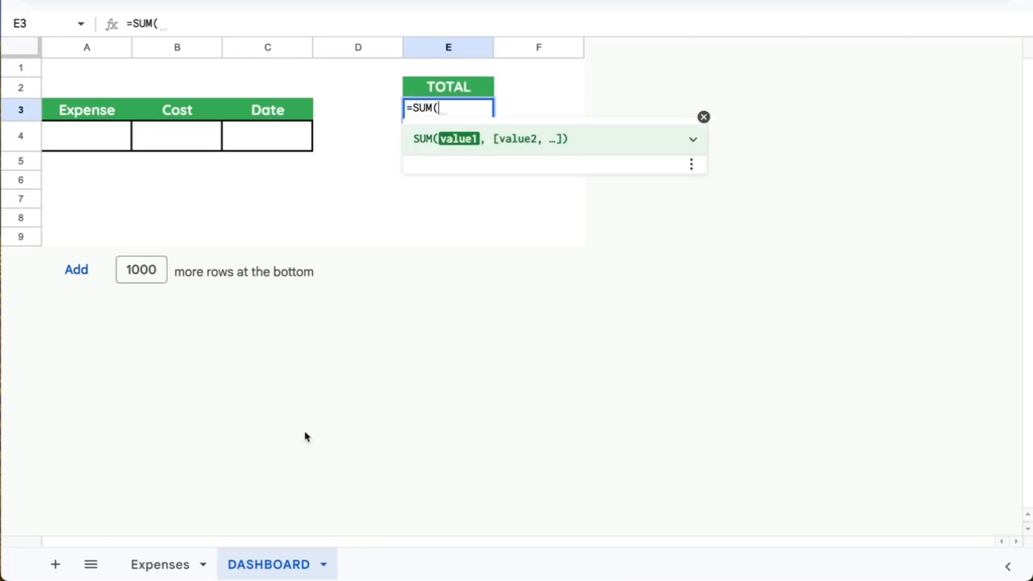
pyautogui.click(159, 564)
pyautogui.click(428, 50)
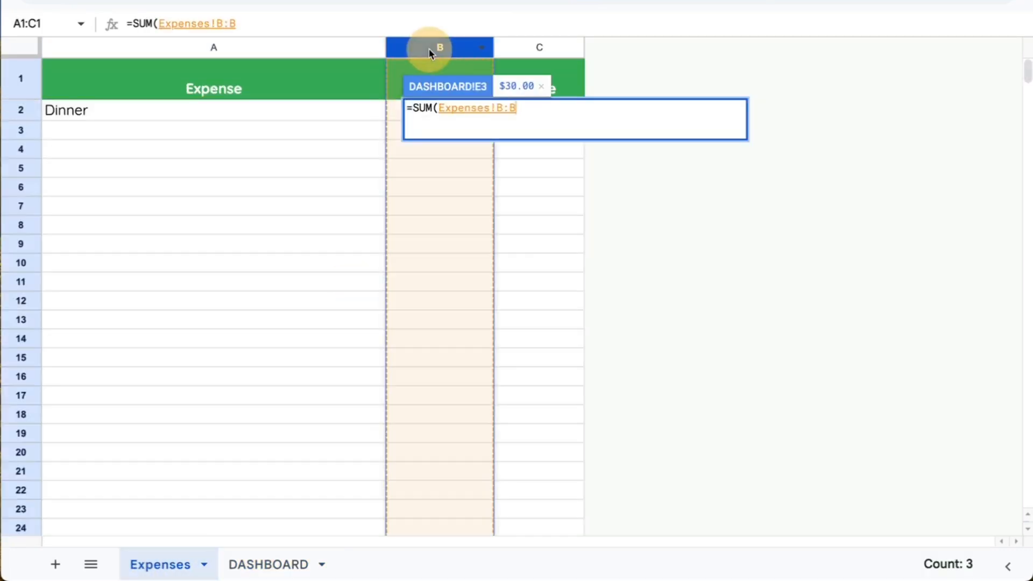
pyautogui.press('Return')
# Step: Copy the TOTAL header cell to E5 and F5 and label the copies START and END
pyautogui.click(451, 89)
pyautogui.click(436, 167)
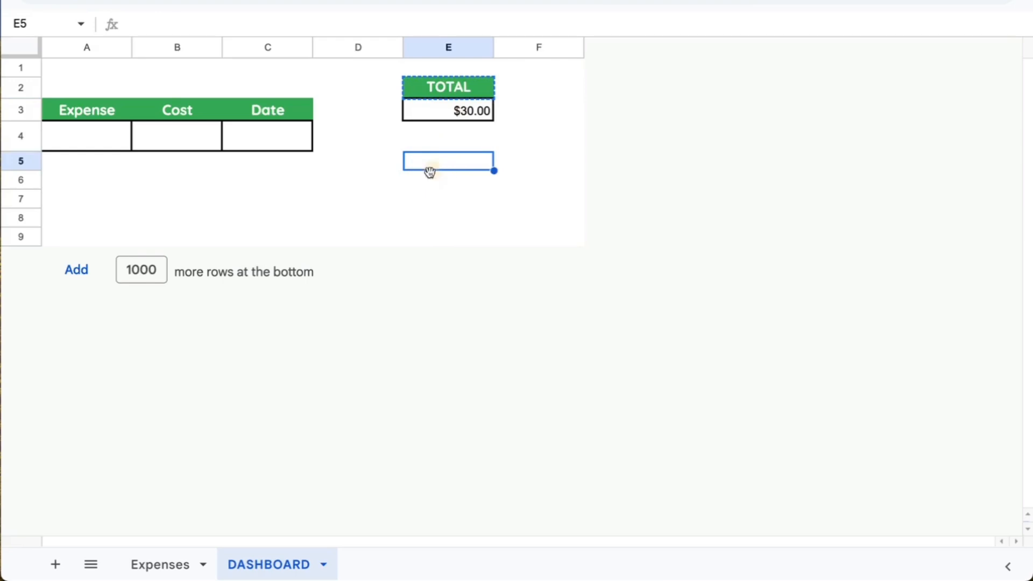
pyautogui.hotkey('ctrl', 'v')
pyautogui.click(550, 163)
pyautogui.hotkey('ctrl', 'v')
pyautogui.click(461, 164)
pyautogui.write('START')
pyautogui.press('Tab')
pyautogui.write('END')
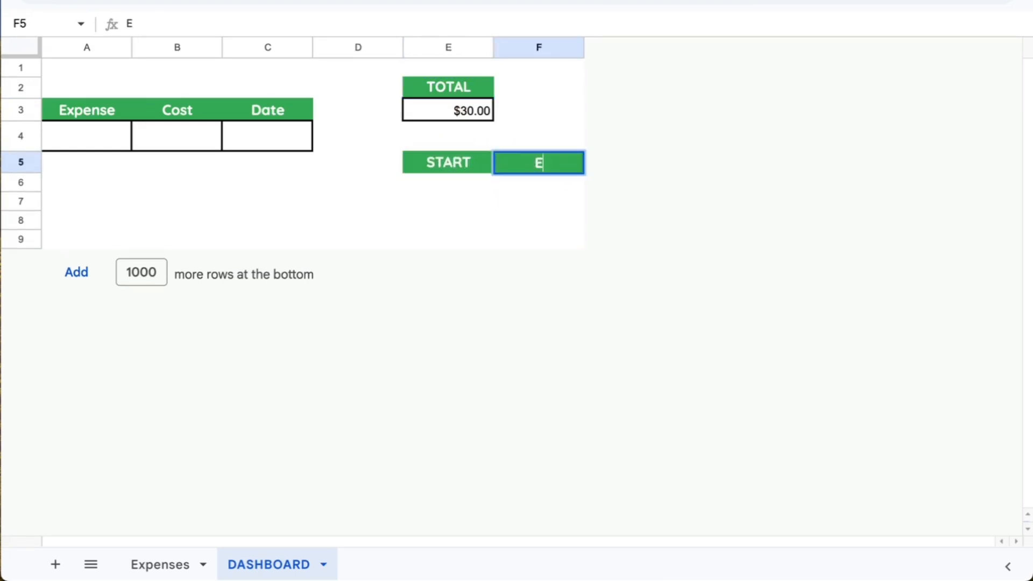
pyautogui.press('Return')
# Step: Copy the TOTAL header cell to D5 and change its text to SUBTOTAL
pyautogui.click(461, 88)
pyautogui.hotkey('ctrl', 'c')
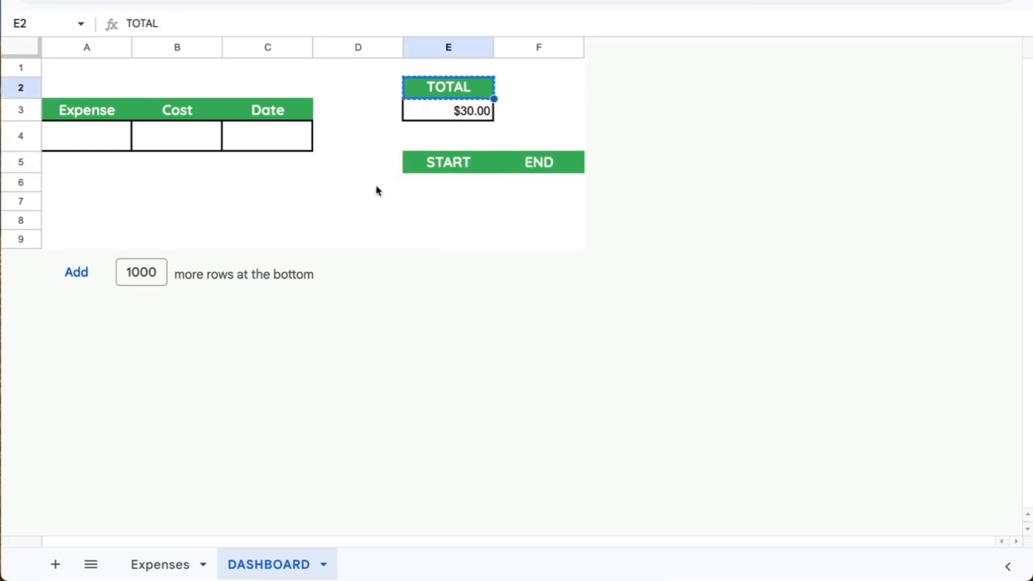
pyautogui.click(369, 164)
pyautogui.hotkey('ctrl', 'v')
pyautogui.doubleClick(369, 165)
pyautogui.write('SUS')
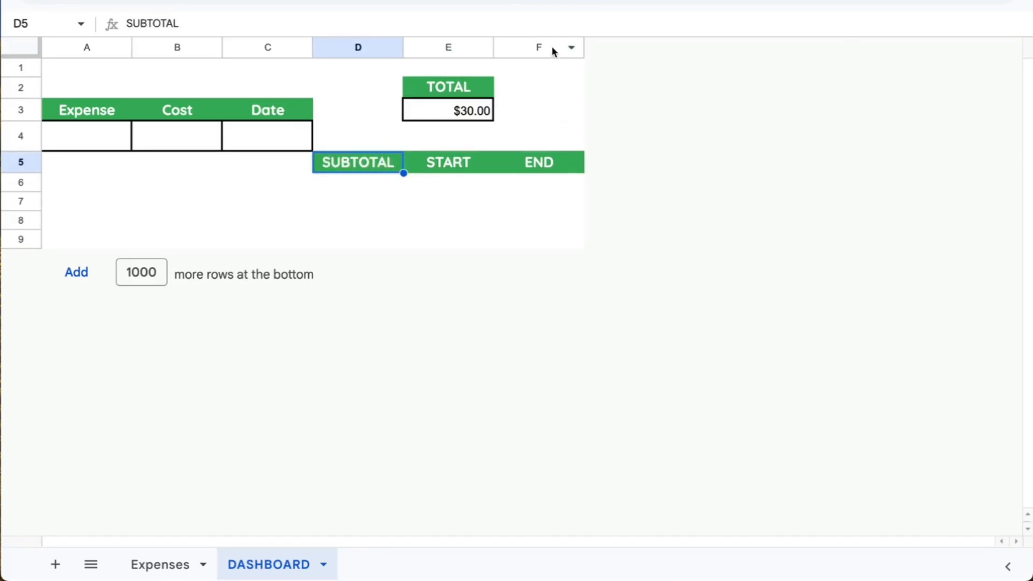
# Step: Insert a column to the right of column F and move the SUBTOTAL header from D5 to G5
pyautogui.rightClick(552, 50)
pyautogui.click(634, 154)
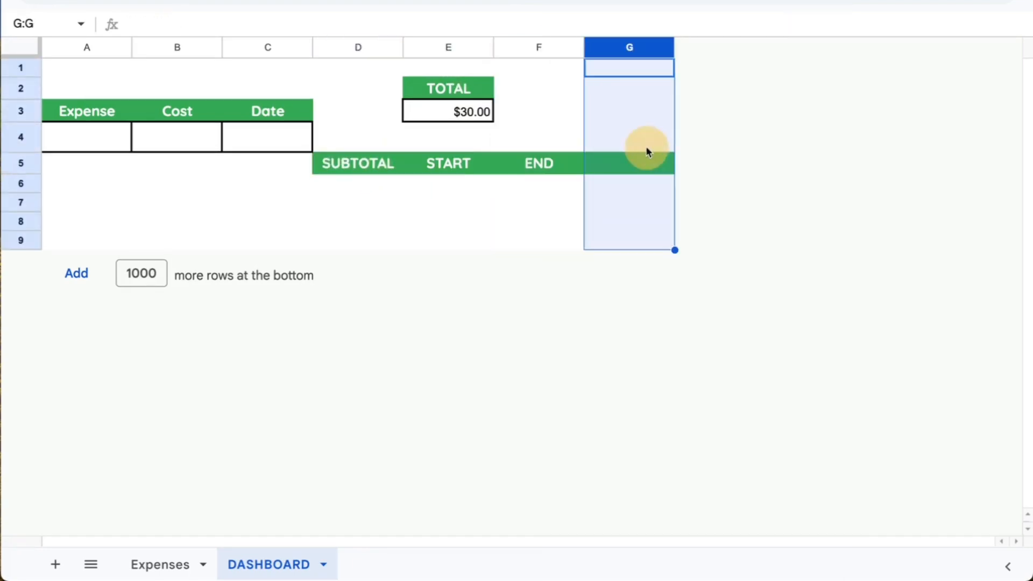
pyautogui.click(340, 162)
pyautogui.hotkey('ctrl', 'c')
pyautogui.click(630, 163)
pyautogui.hotkey('ctrl', 'v')
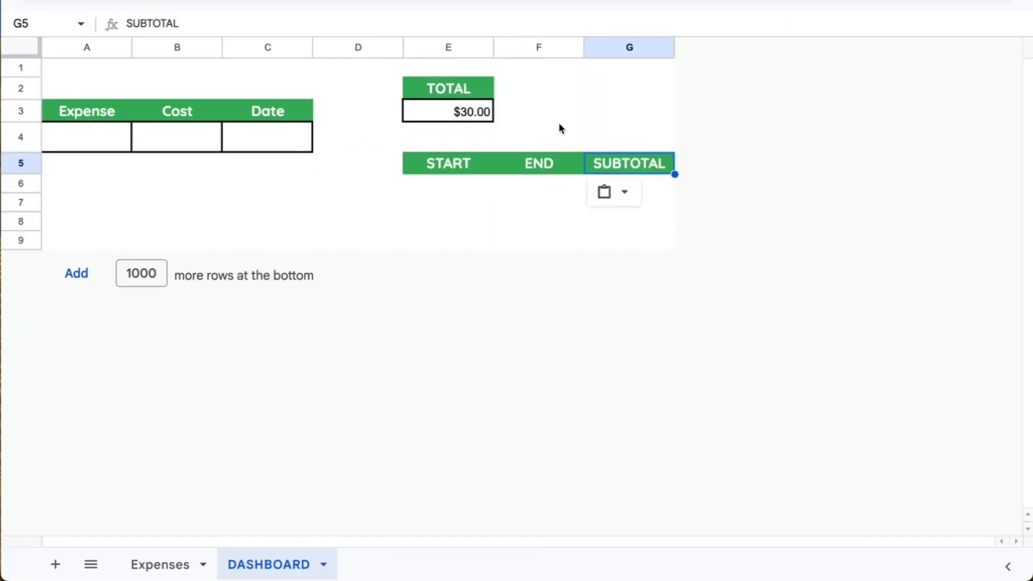
# Step: Add a data validation rule to the START cell E6 with the criterion Is valid date
pyautogui.click(460, 189)
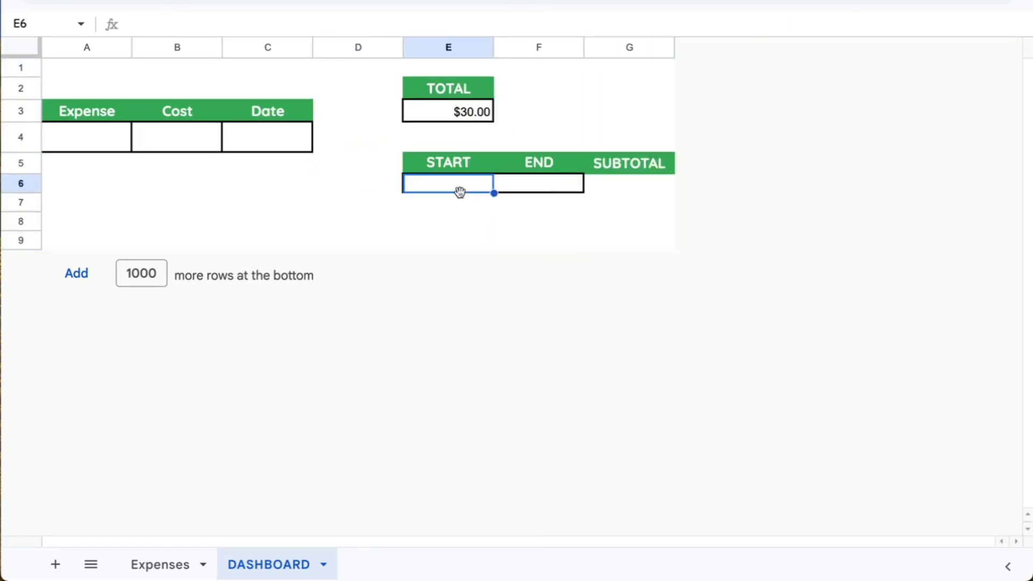
pyautogui.rightClick(460, 192)
pyautogui.scroll(-2, 544, 448)
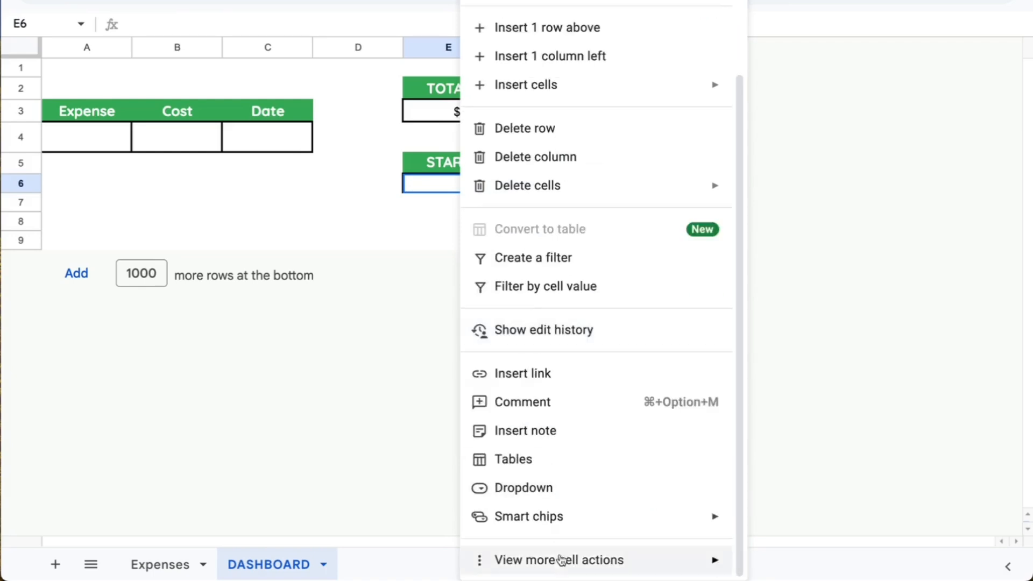
pyautogui.moveTo(634, 557)
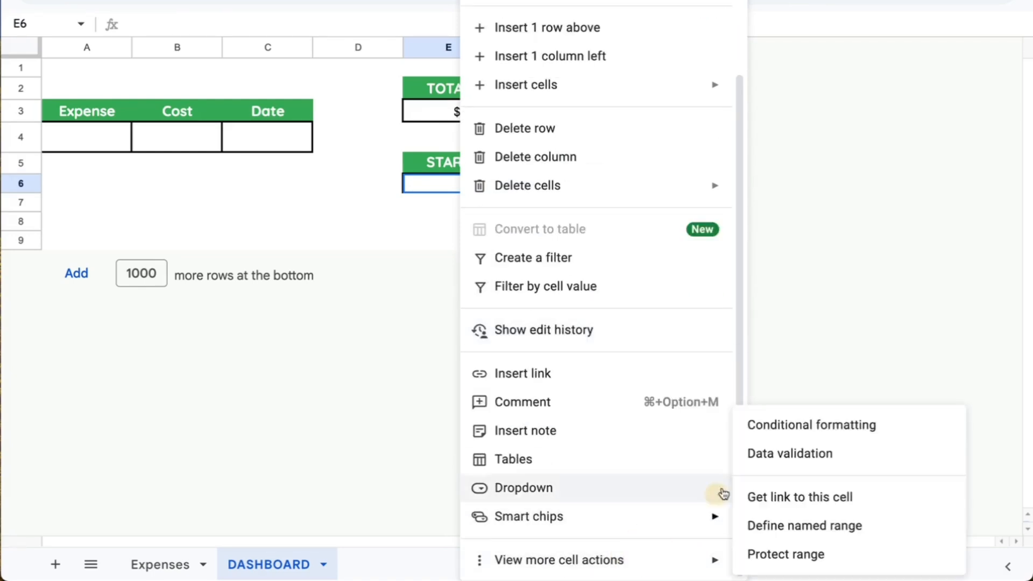
pyautogui.click(796, 453)
pyautogui.click(908, 61)
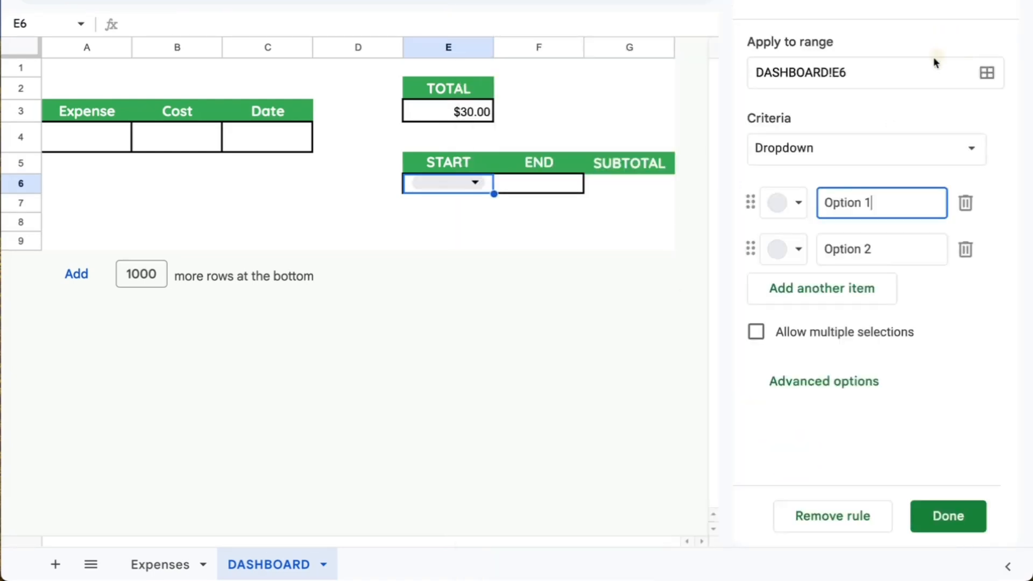
pyautogui.click(866, 148)
pyautogui.click(840, 382)
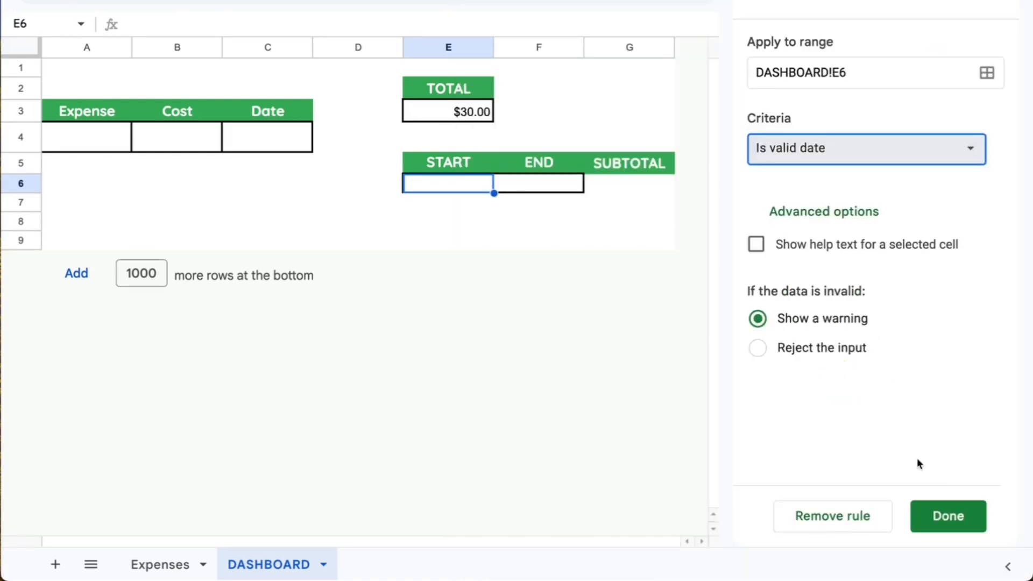
pyautogui.click(938, 525)
# Step: Extend the date validation from E6 to F6 and open the date picker in both cells to test it
pyautogui.moveTo(494, 193); pyautogui.dragTo(576, 188)
pyautogui.click(554, 186)
pyautogui.click(556, 191)
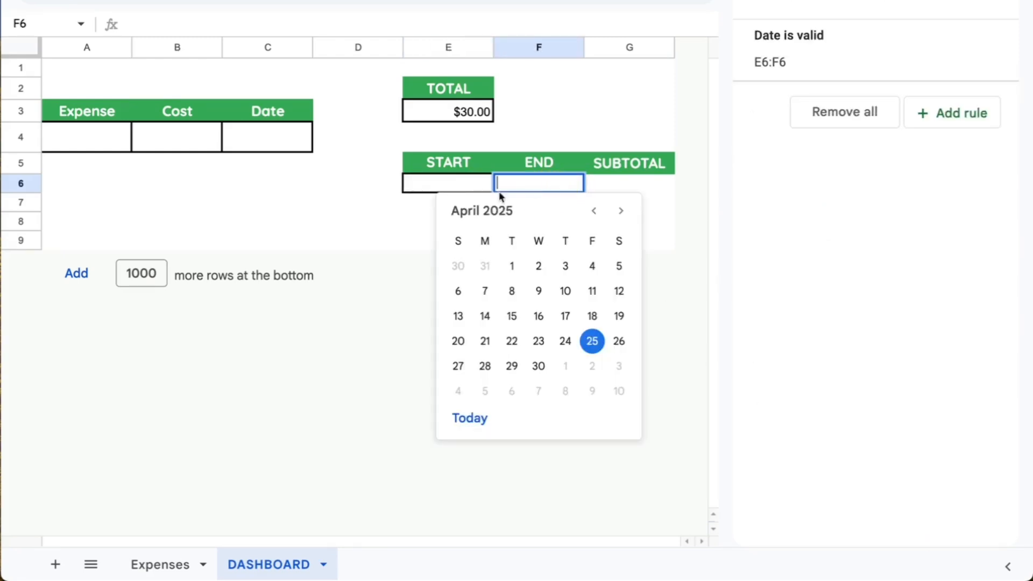
pyautogui.click(457, 190)
pyautogui.doubleClick(459, 185)
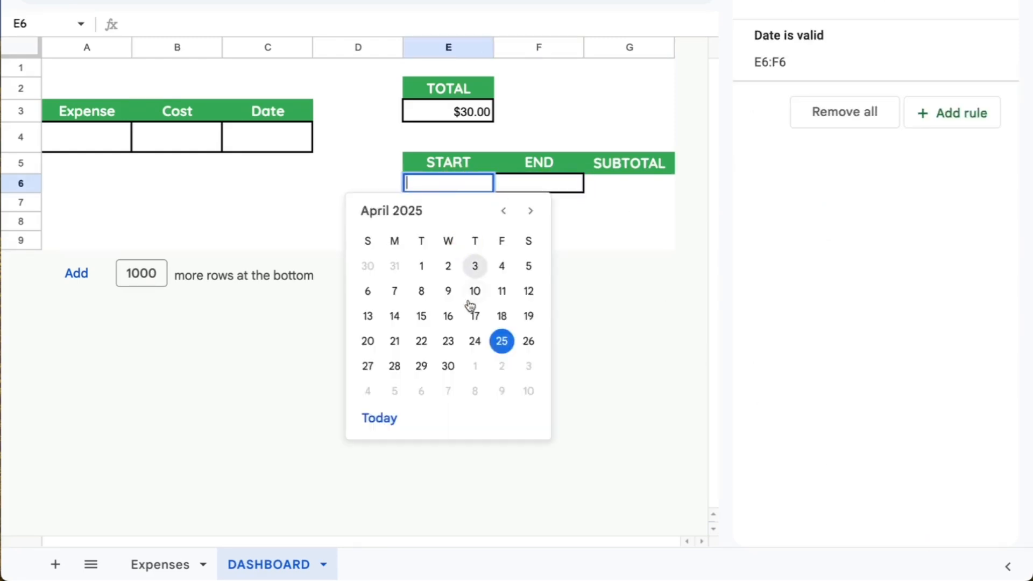
# Step: Set the START date in E6 to 4/23/2025 and the END date in F6 to 4/30/2025
pyautogui.click(448, 341)
pyautogui.doubleClick(531, 191)
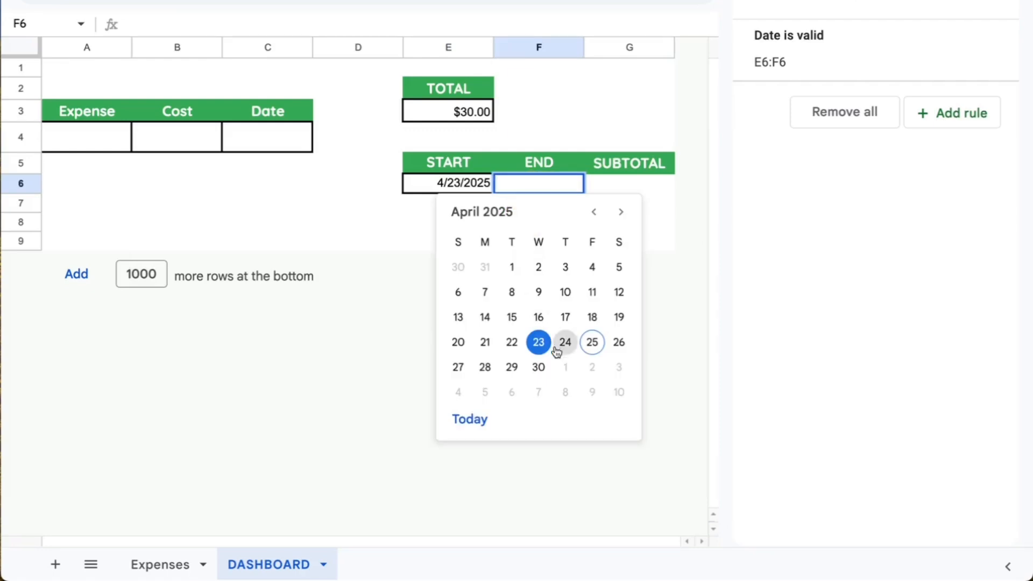
pyautogui.click(539, 367)
# Step: Begin the SUBTOTAL formula in G6 with =SUM(FILTER( using the Cost column Expenses!B:B as the range
pyautogui.click(638, 188)
pyautogui.write('=S')
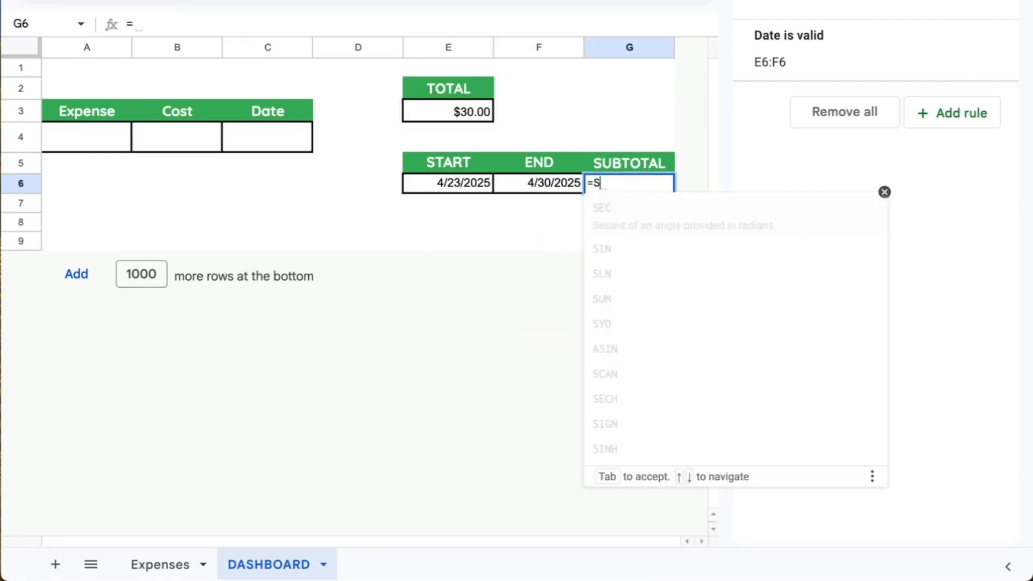
pyautogui.write('UM(FILT(')
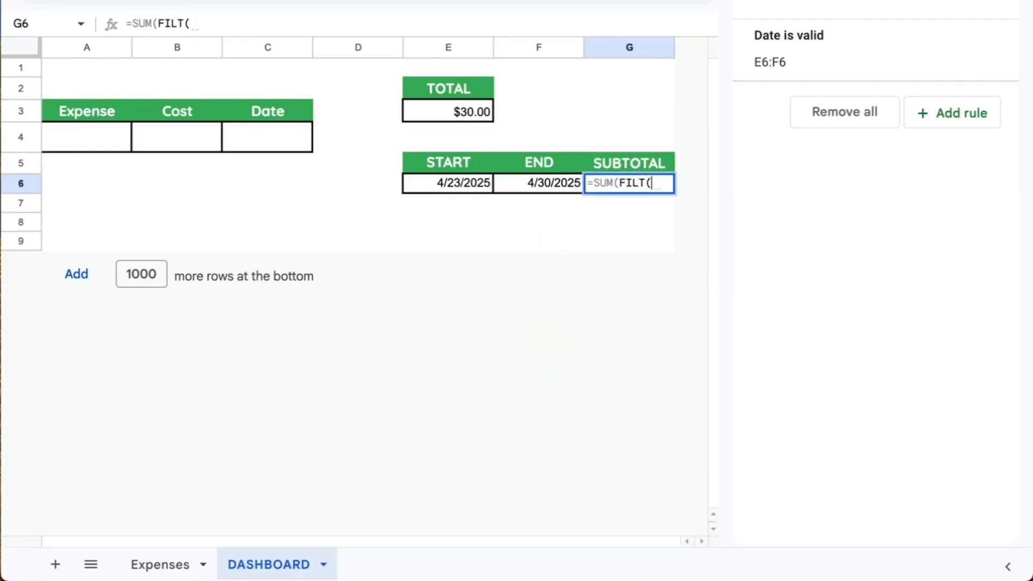
pyautogui.press('BackSpace')
pyautogui.write('ER(')
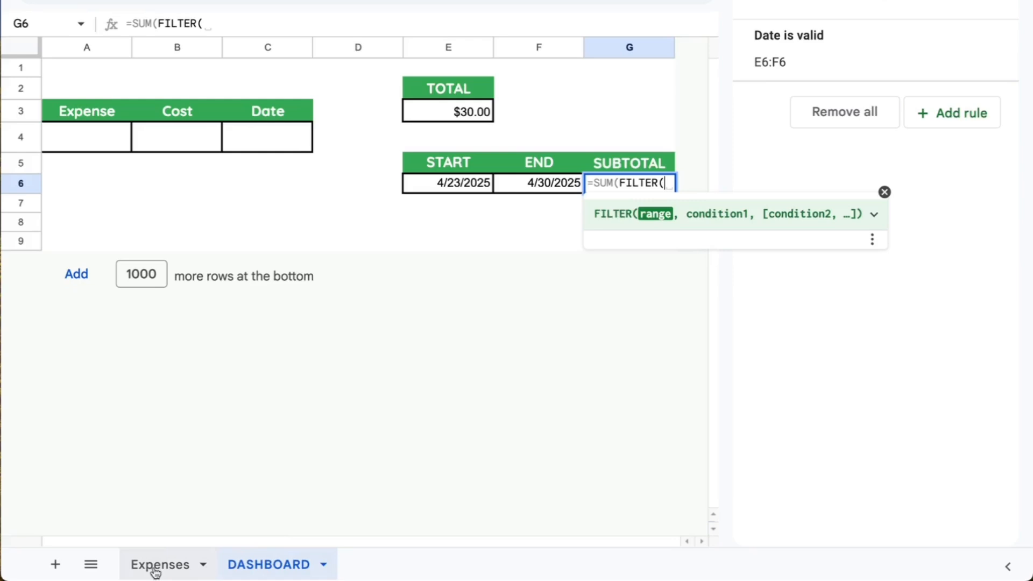
pyautogui.click(156, 563)
pyautogui.click(447, 43)
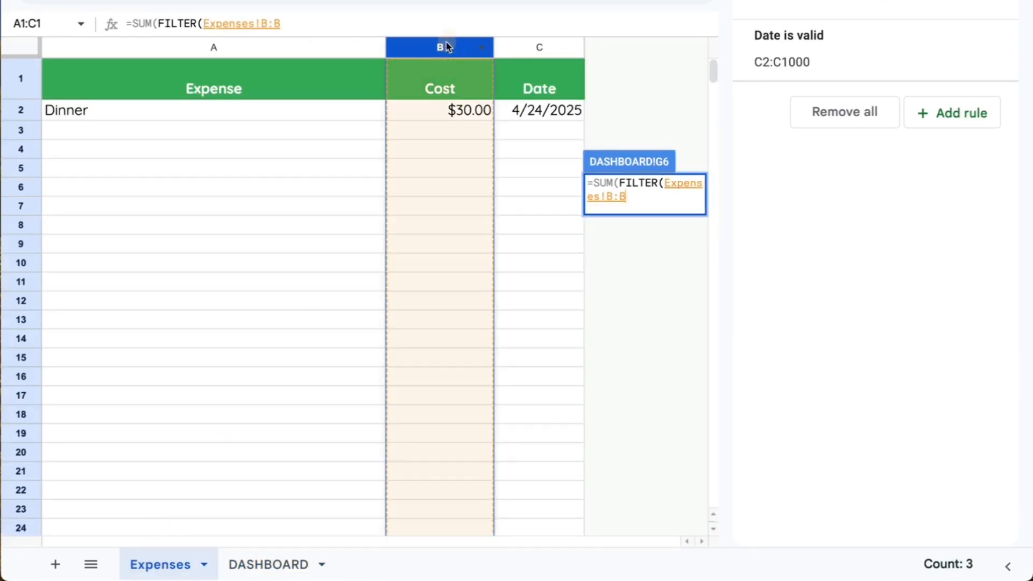
# Step: Add the first FILTER condition Expenses!C:C>=E6 to the G6 formula so it keeps dates from START onward
pyautogui.write(',')
pyautogui.click(524, 48)
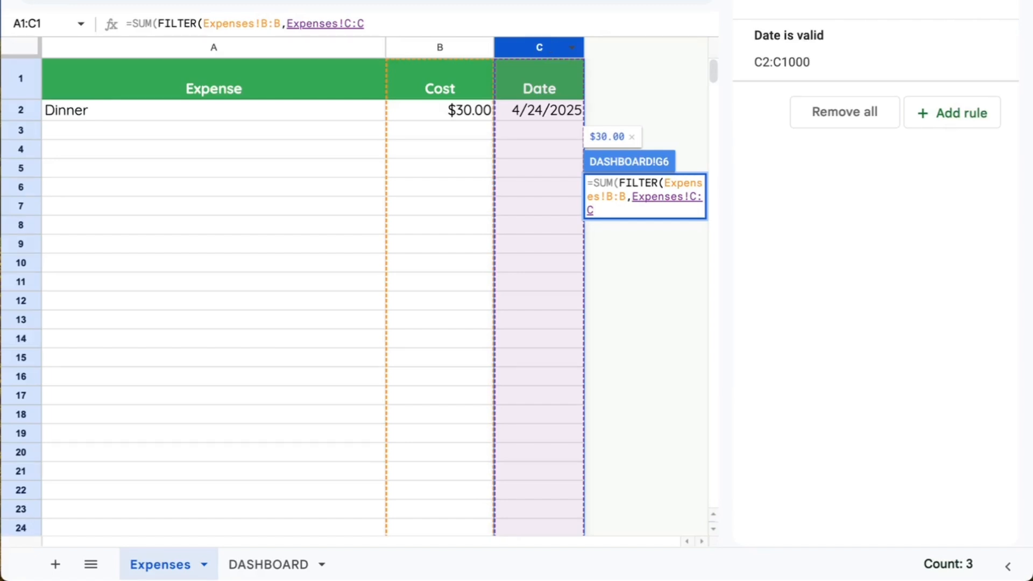
pyautogui.write('>')
pyautogui.click(295, 563)
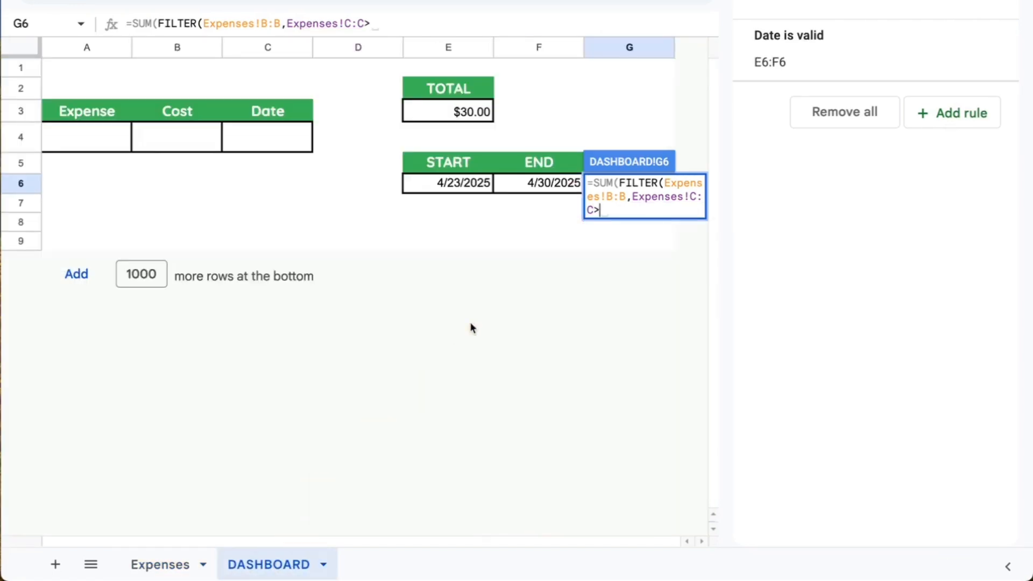
pyautogui.click(461, 184)
pyautogui.press('Left')
pyautogui.press('Right')
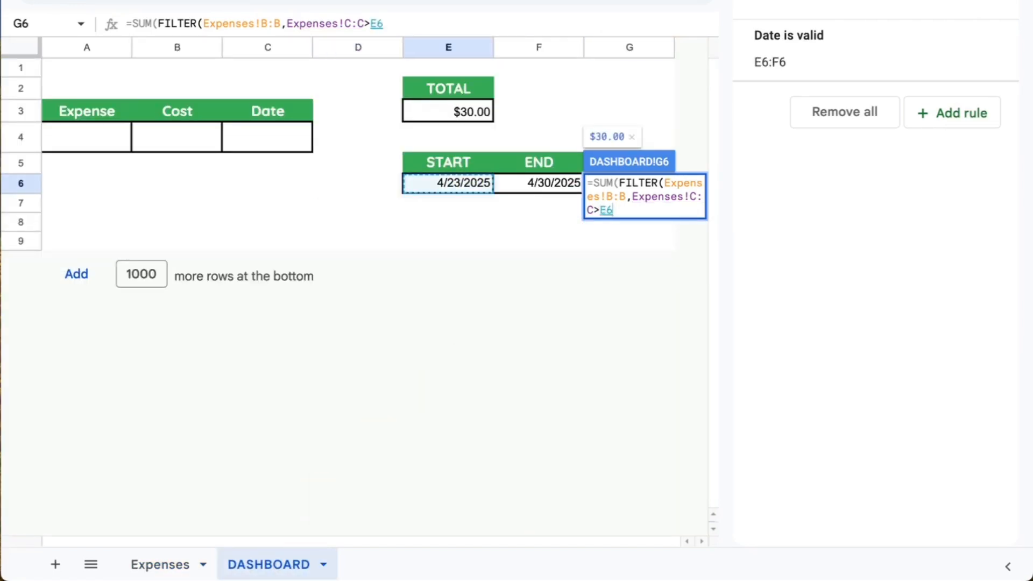
pyautogui.click(603, 210)
pyautogui.write('=E6')
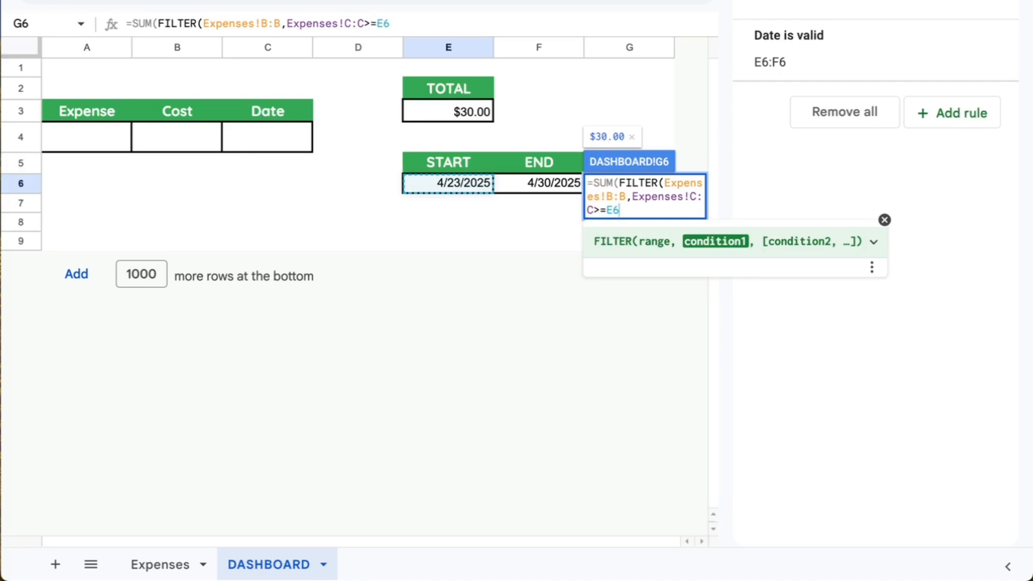
# Step: Add the second FILTER condition Expenses!C:C<=F6 and complete the SUBTOTAL formula in G6
pyautogui.write(',')
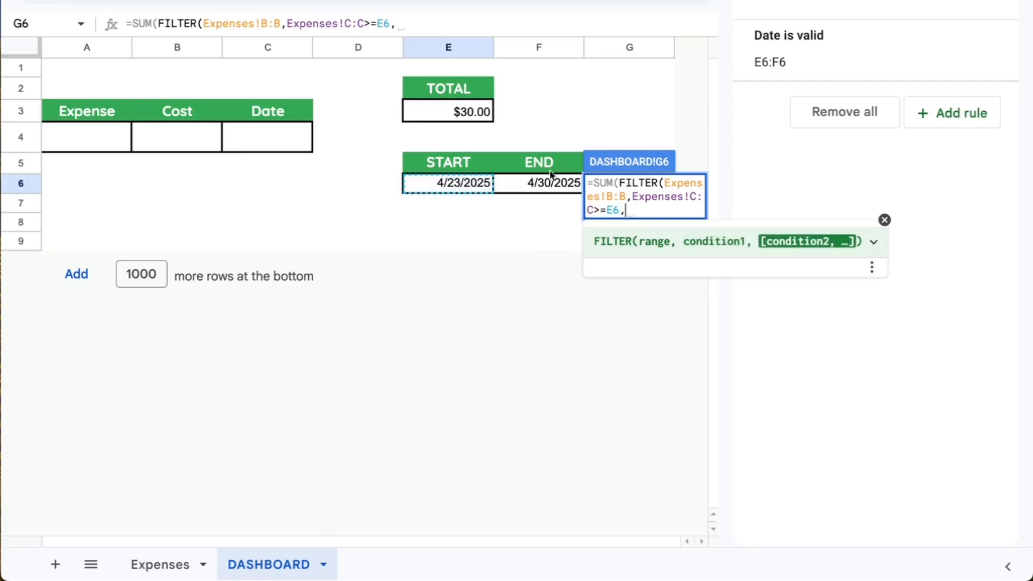
pyautogui.click(551, 183)
pyautogui.click(153, 563)
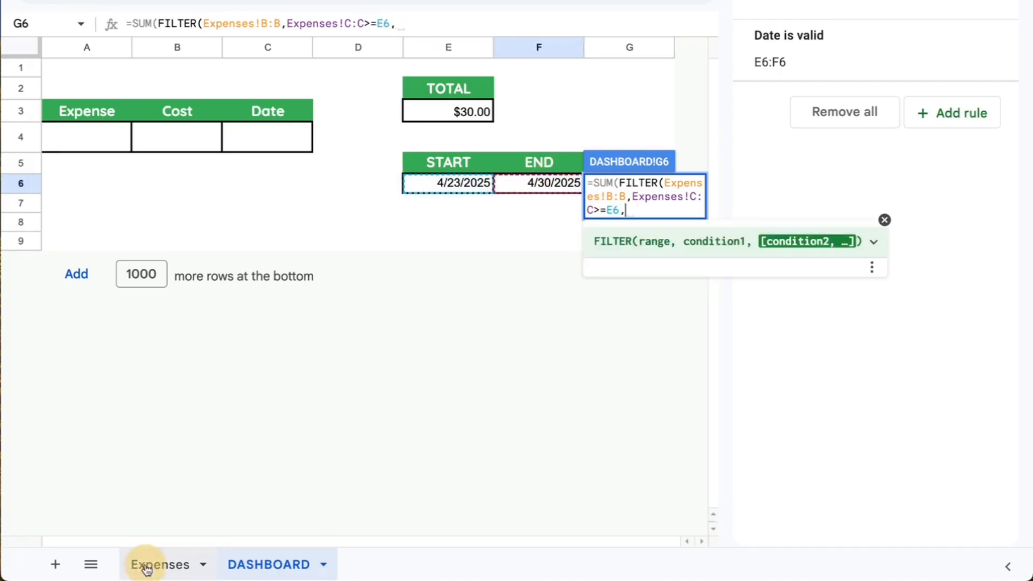
pyautogui.click(544, 52)
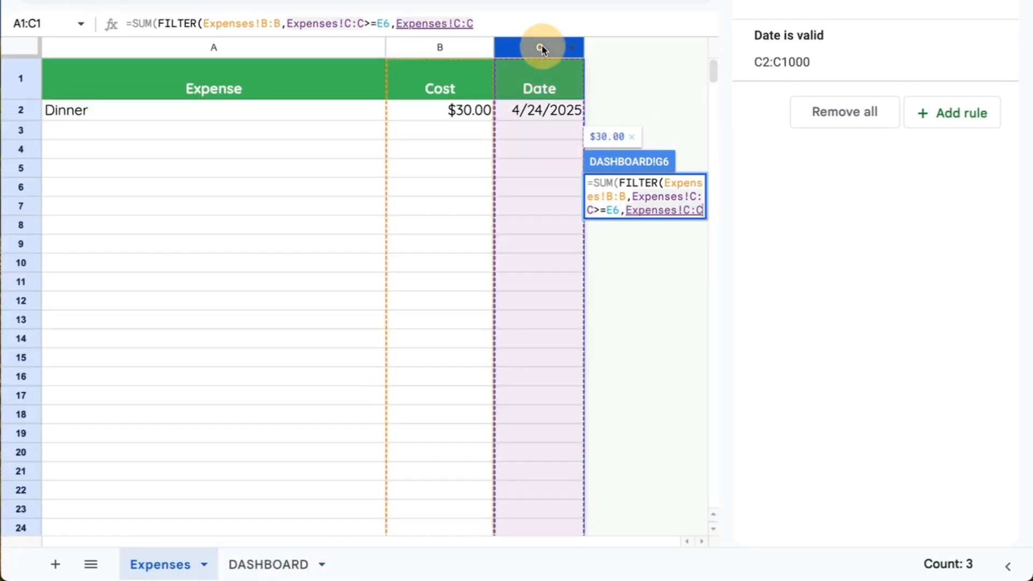
pyautogui.write('<')
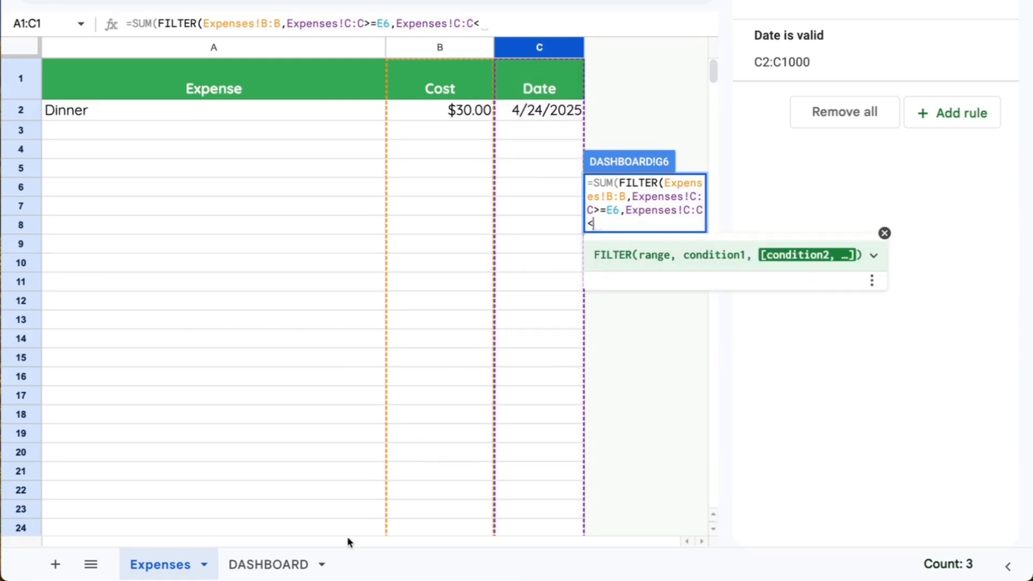
pyautogui.click(299, 564)
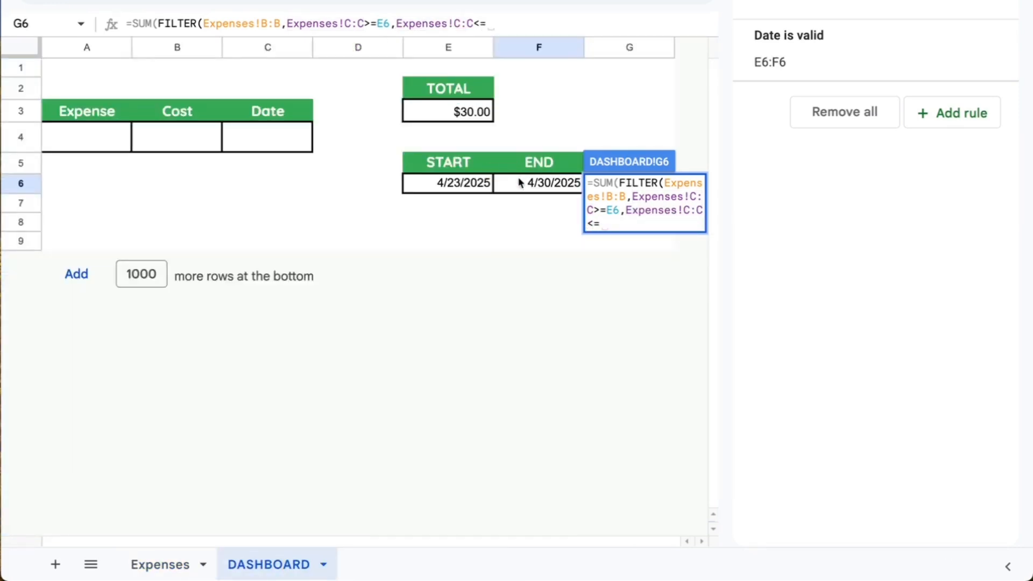
pyautogui.click(520, 180)
pyautogui.write(')')
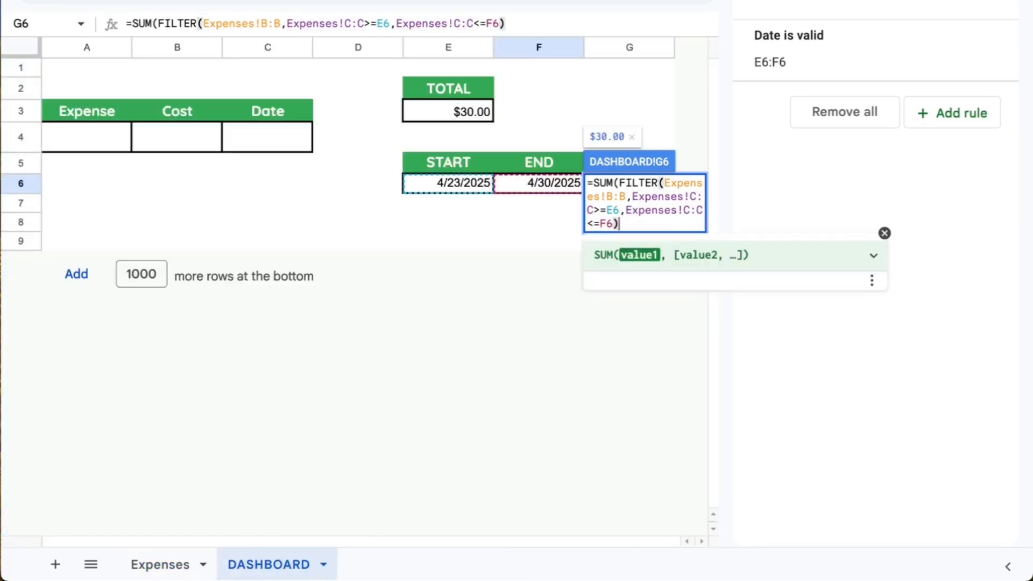
pyautogui.press('Return')
pyautogui.click(629, 183)
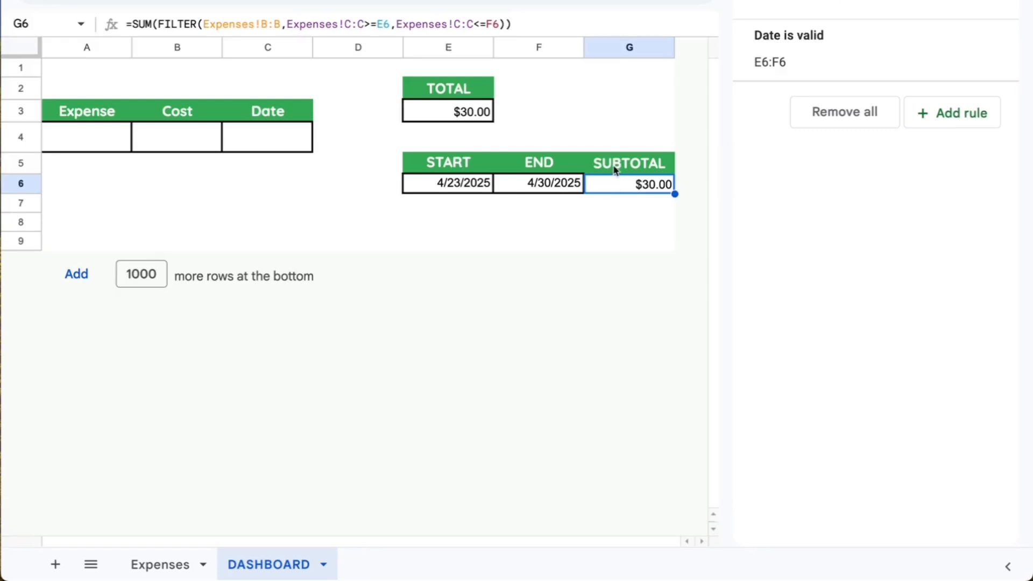
# Step: Test the subtotal with a START date of 4/9/2025 and an END date of 4/23/2025
pyautogui.doubleClick(472, 183)
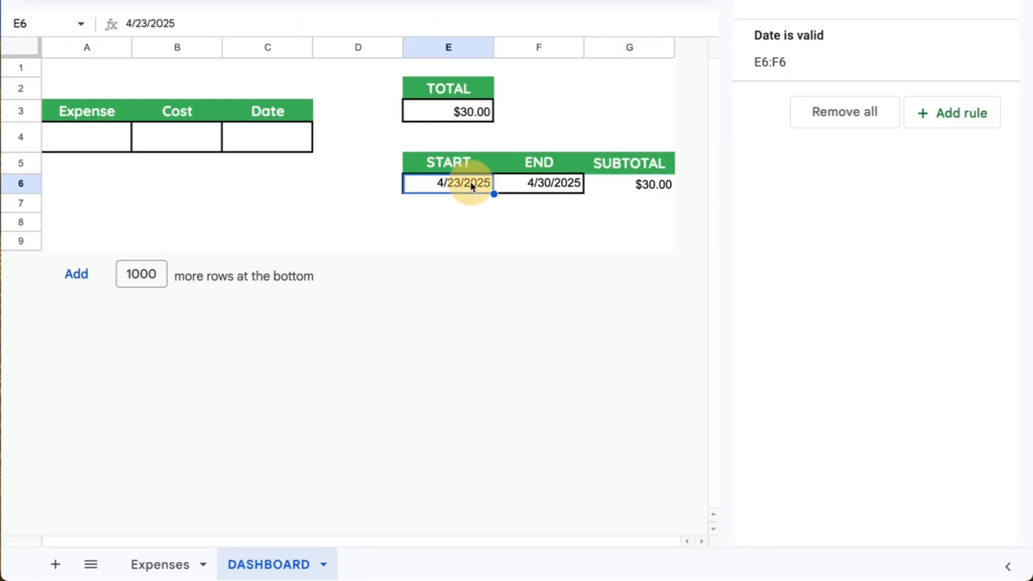
pyautogui.click(441, 293)
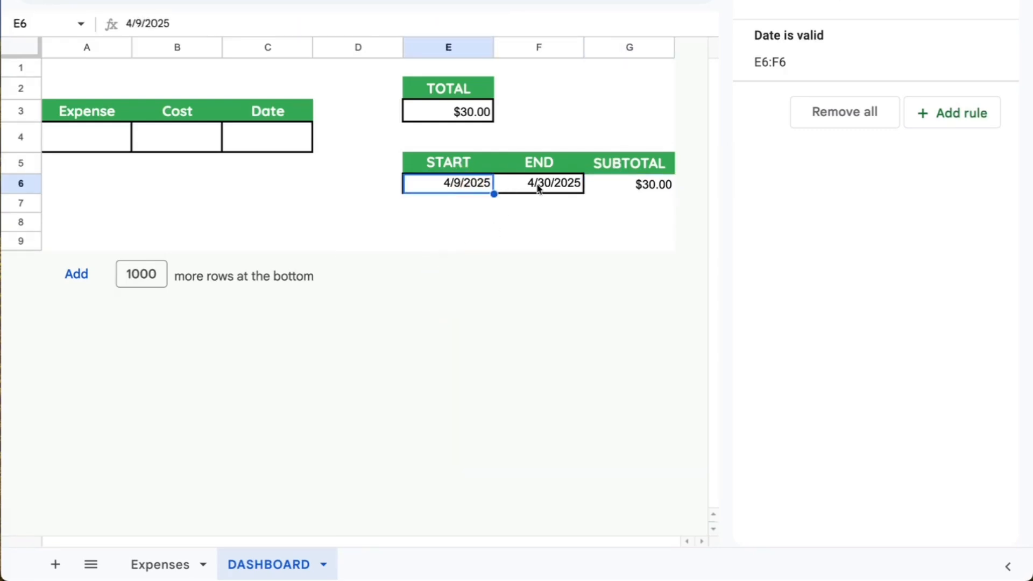
pyautogui.doubleClick(537, 184)
pyautogui.click(538, 343)
# Step: Wrap the FILTER part of the G6 formula in IFNA with a blank fallback and format the cell as currency
pyautogui.doubleClick(629, 184)
pyautogui.click(622, 182)
pyautogui.write('IFNA(')
pyautogui.click(653, 197)
pyautogui.press('Down')
pyautogui.press('Down')
pyautogui.write(',)')
pyautogui.press('Return')
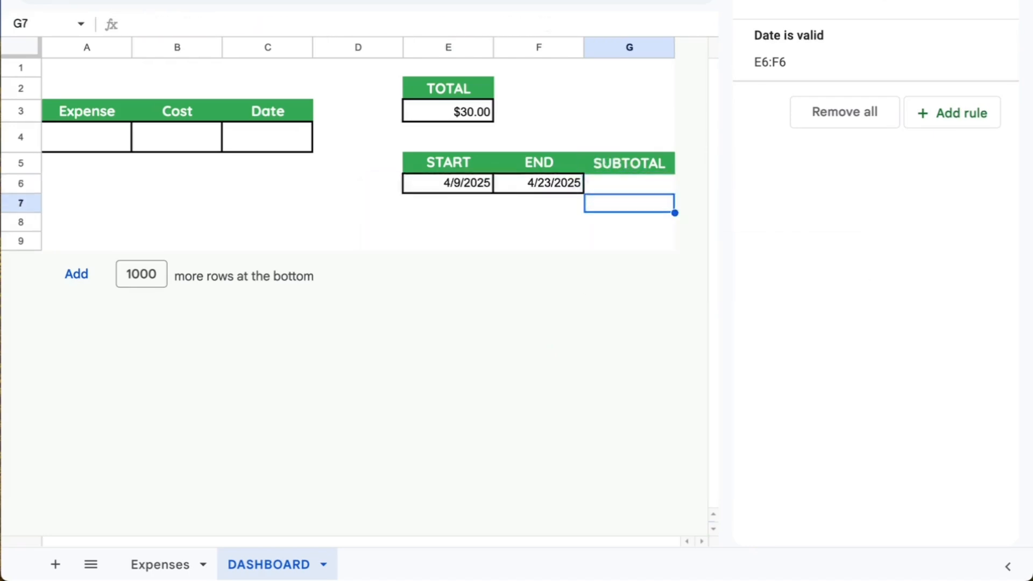
pyautogui.press('Up')
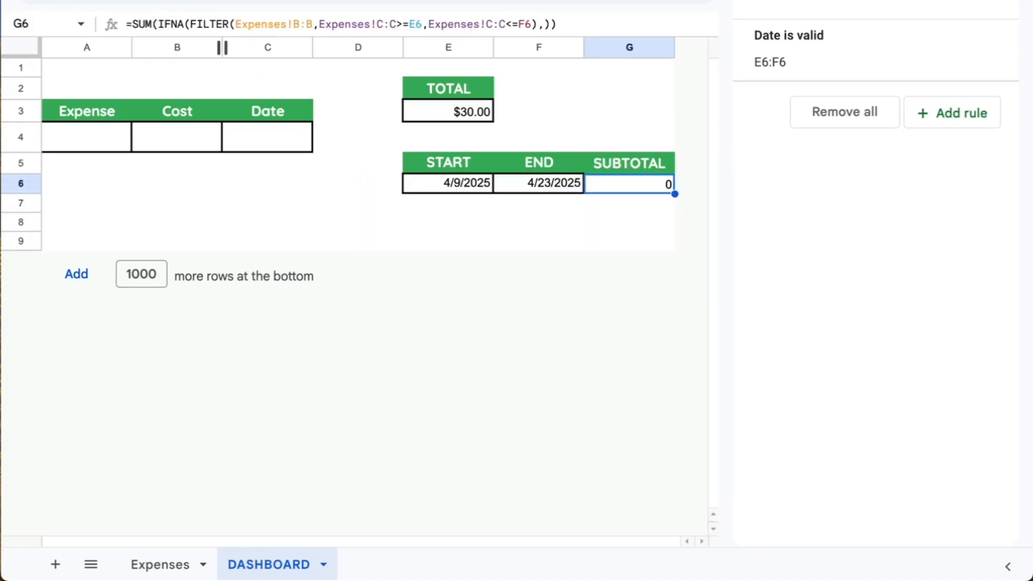
pyautogui.click(263, 2)
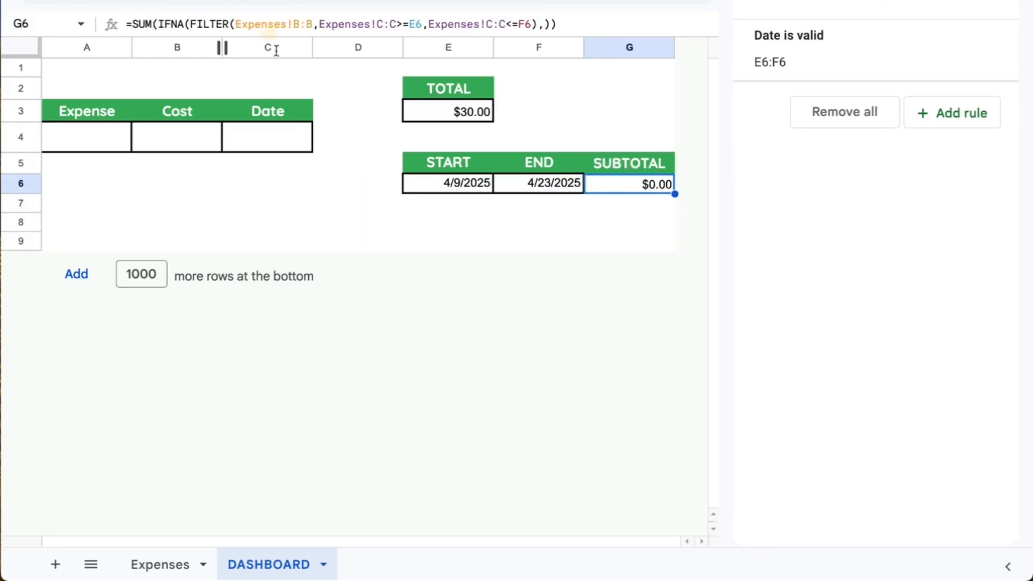
# Step: Enter Dinner as a second expense in A3 of the Expenses sheet
pyautogui.click(471, 184)
pyautogui.click(160, 564)
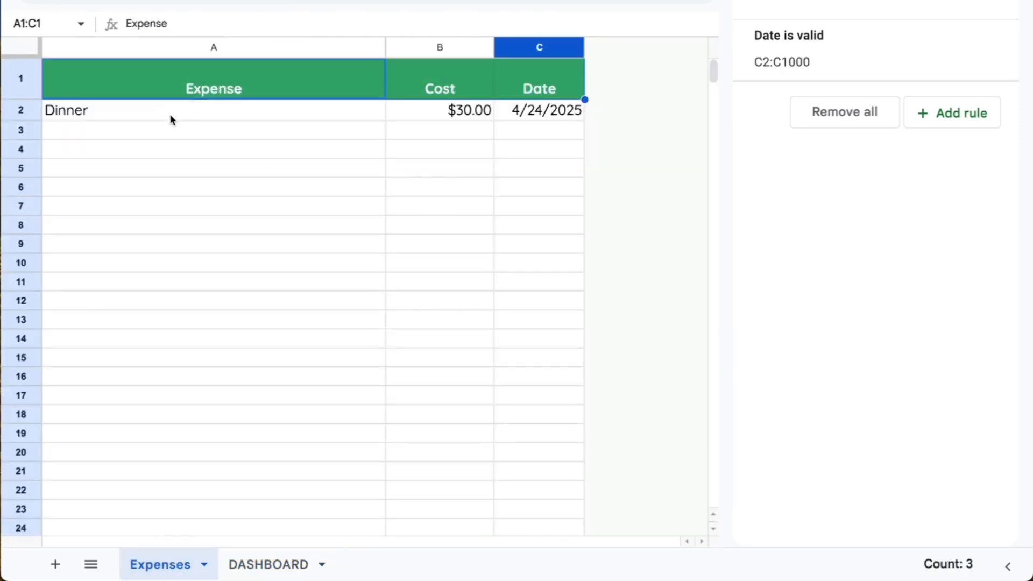
pyautogui.click(167, 131)
pyautogui.write('Dinner')
pyautogui.press('Tab')
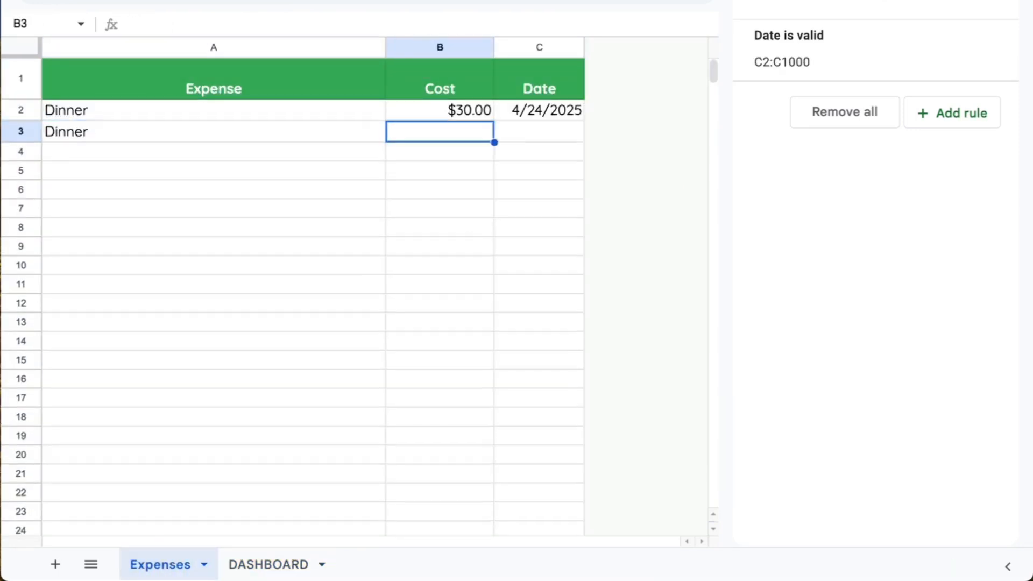
# Step: Copy the cost and date from B2:C2 into B3:C3 for the second Dinner expense
pyautogui.press('Tab')
pyautogui.press('Up')
pyautogui.press('Left')
pyautogui.hotkey('shift', 'Right')
pyautogui.press('super+c')
pyautogui.press('Down')
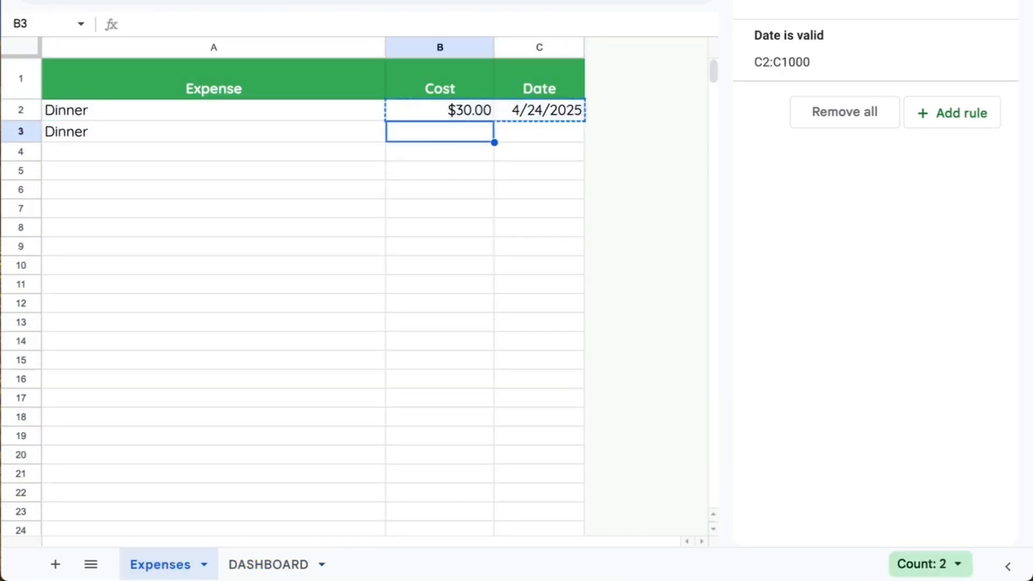
pyautogui.press('super+v')
# Step: Pick an earlier date for the second Dinner expense in C3
pyautogui.click(517, 123)
pyautogui.press('Return')
pyautogui.click(565, 265)
# Step: Set the END date in F6 of the DASHBOARD sheet to 4/30/2025 and check the SUBTOTAL cell
pyautogui.click(237, 574)
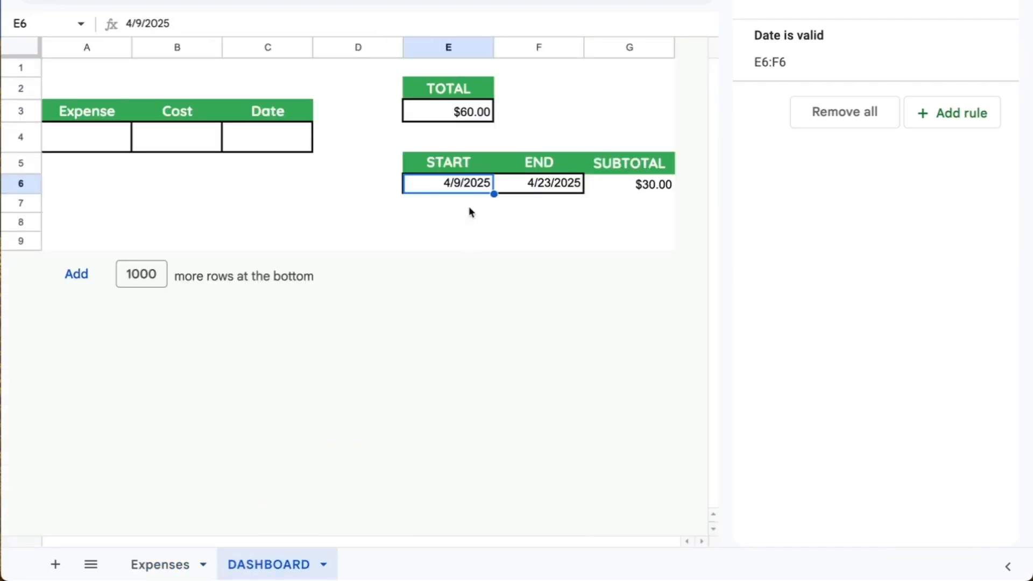
pyautogui.click(545, 182)
pyautogui.click(480, 189)
pyautogui.click(547, 186)
pyautogui.doubleClick(543, 185)
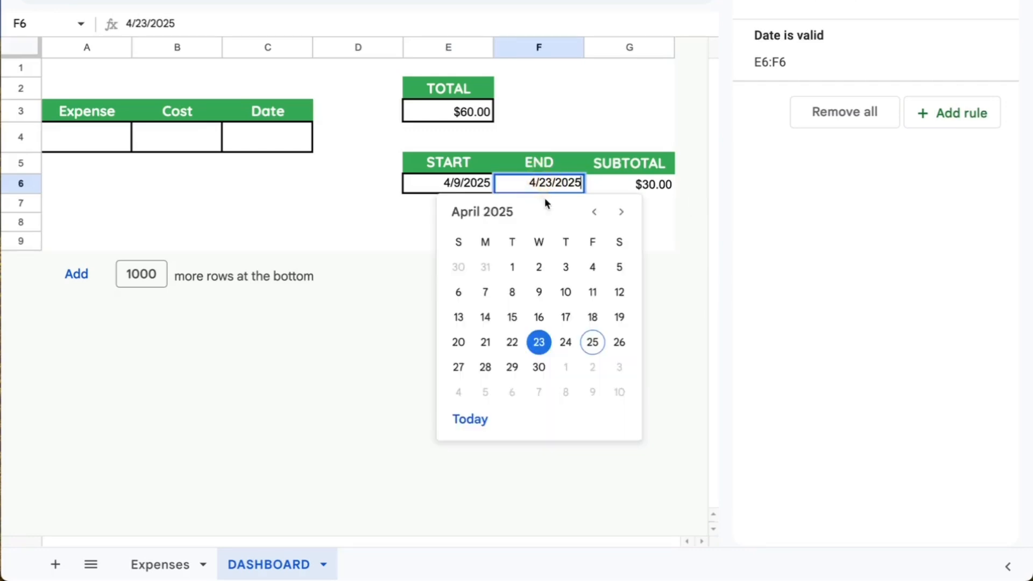
pyautogui.click(538, 366)
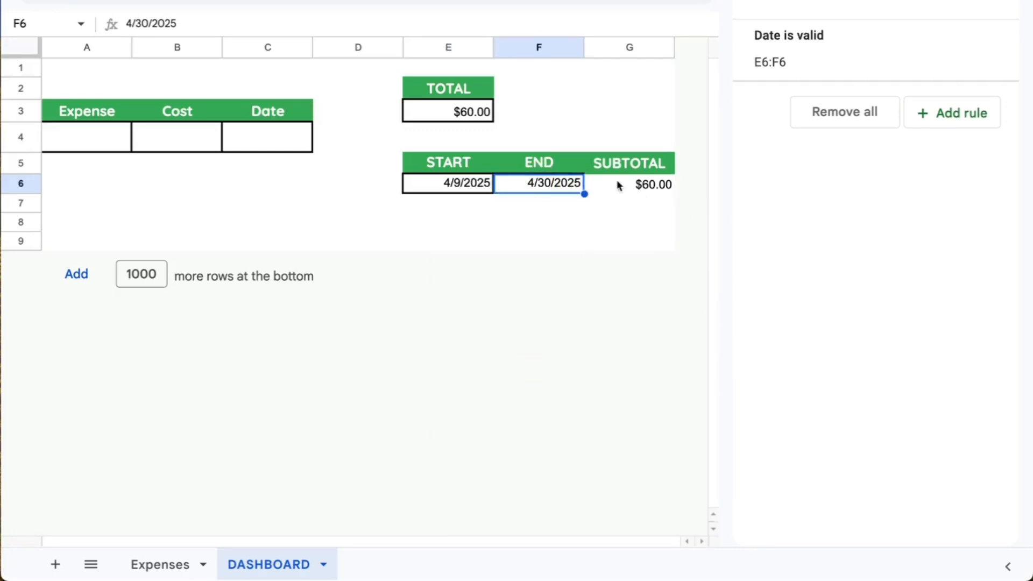
pyautogui.click(628, 189)
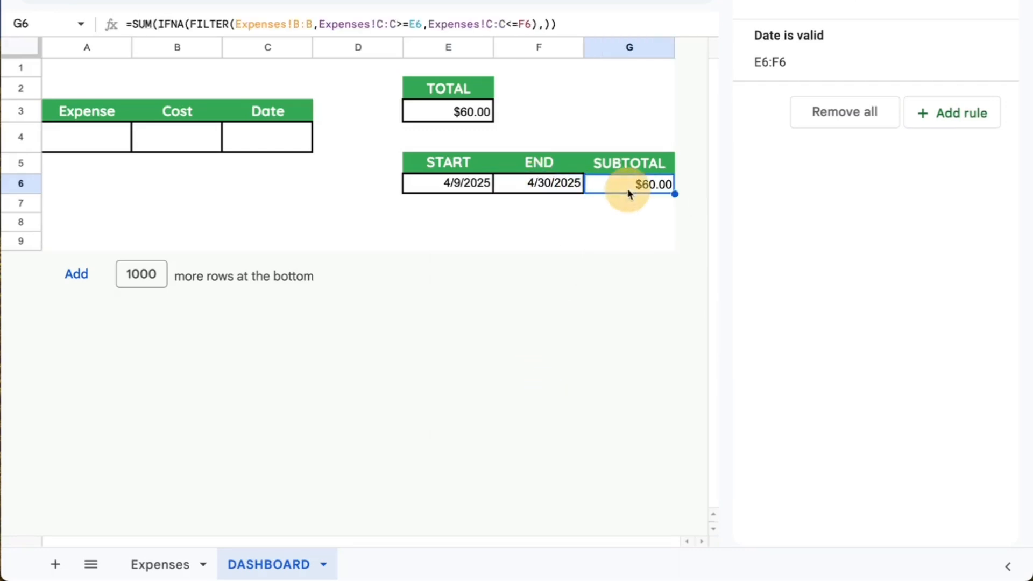
# Step: Apply the headers' font to the entire DASHBOARD sheet and set the font size to 12
pyautogui.click(39, 46)
pyautogui.click(301, 7)
pyautogui.click(467, 162)
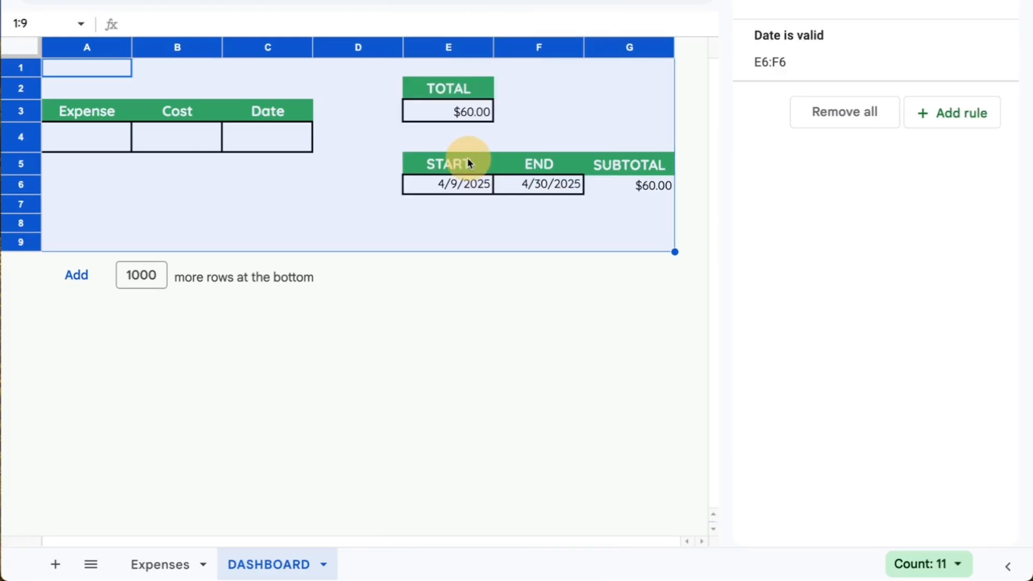
pyautogui.click(528, 8)
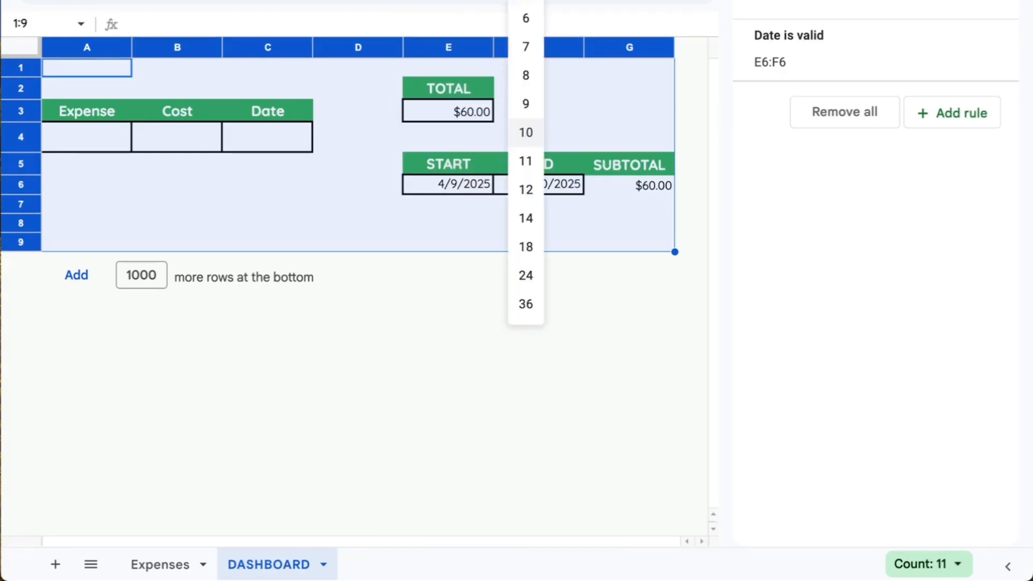
pyautogui.click(526, 189)
# Step: Close the data validation rules and select the date and subtotal block E5:G6
pyautogui.click(612, 166)
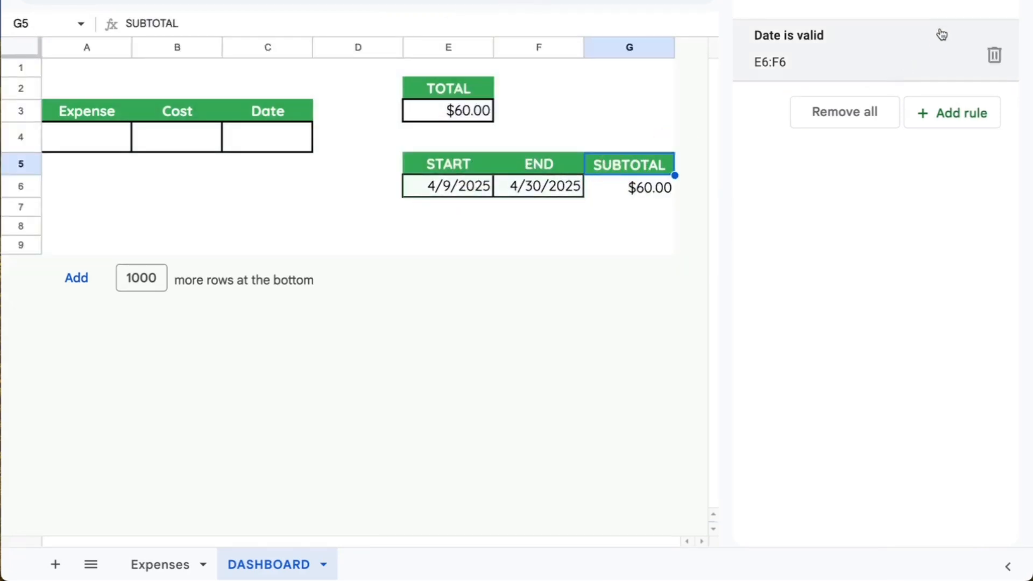
pyautogui.click(993, 6)
pyautogui.click(497, 145)
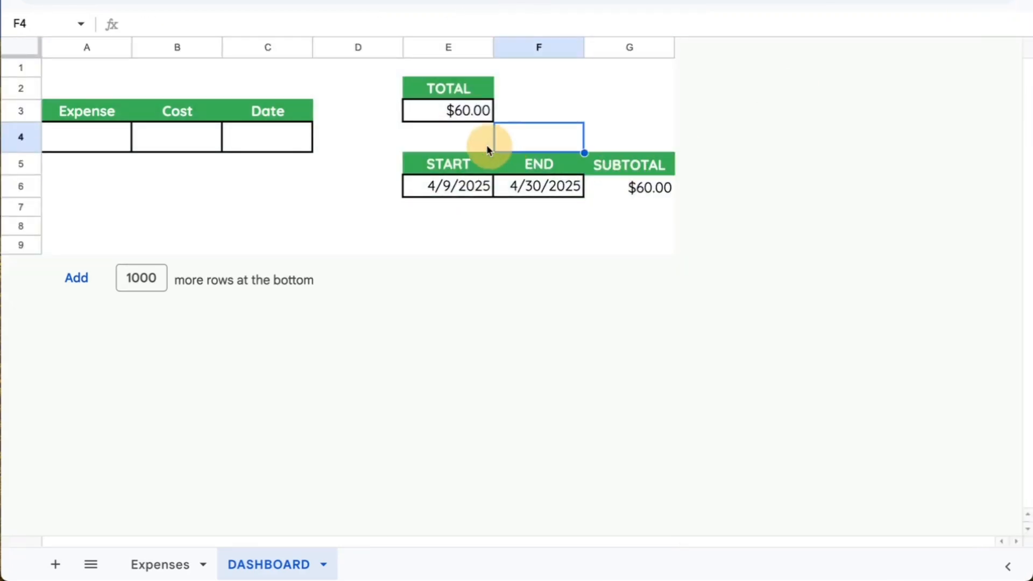
pyautogui.click(462, 98)
pyautogui.moveTo(463, 164); pyautogui.dragTo(648, 194)
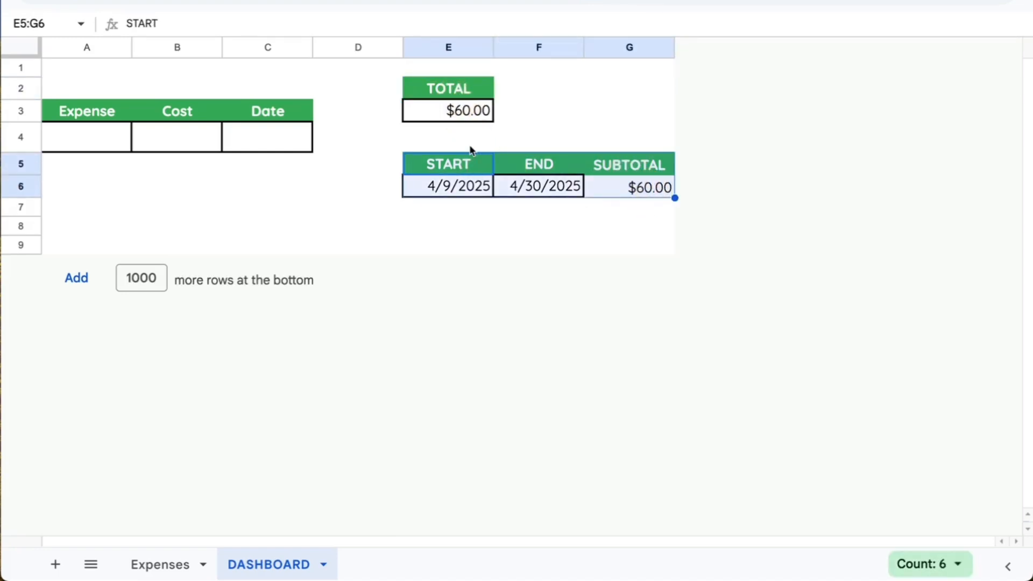
# Step: Set the START date in E6 to 4/1/2025 and the END date in F6 to 4/30/2025
pyautogui.click(450, 173)
pyautogui.doubleClick(446, 186)
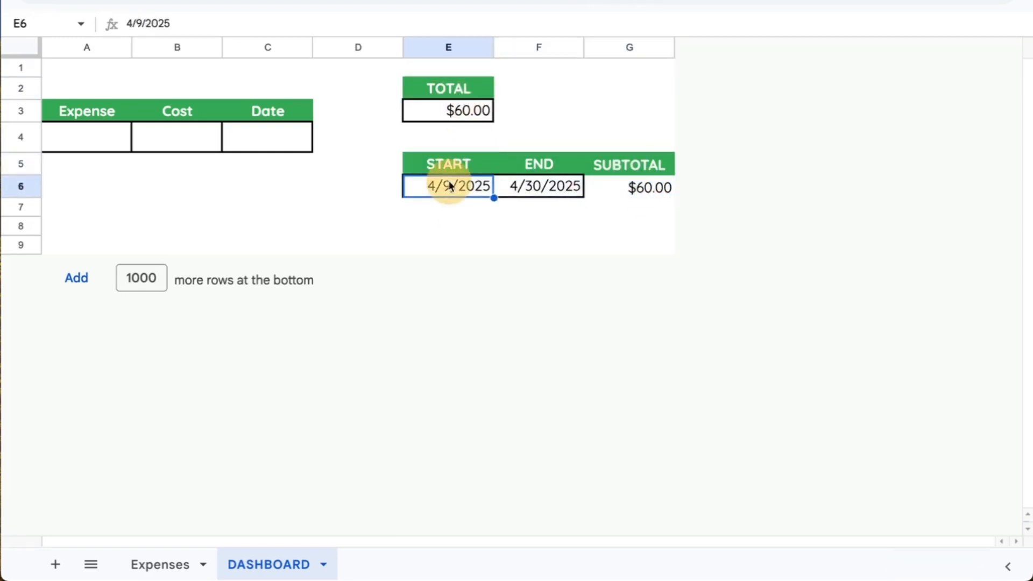
pyautogui.click(422, 271)
pyautogui.click(535, 189)
pyautogui.doubleClick(535, 190)
pyautogui.click(539, 375)
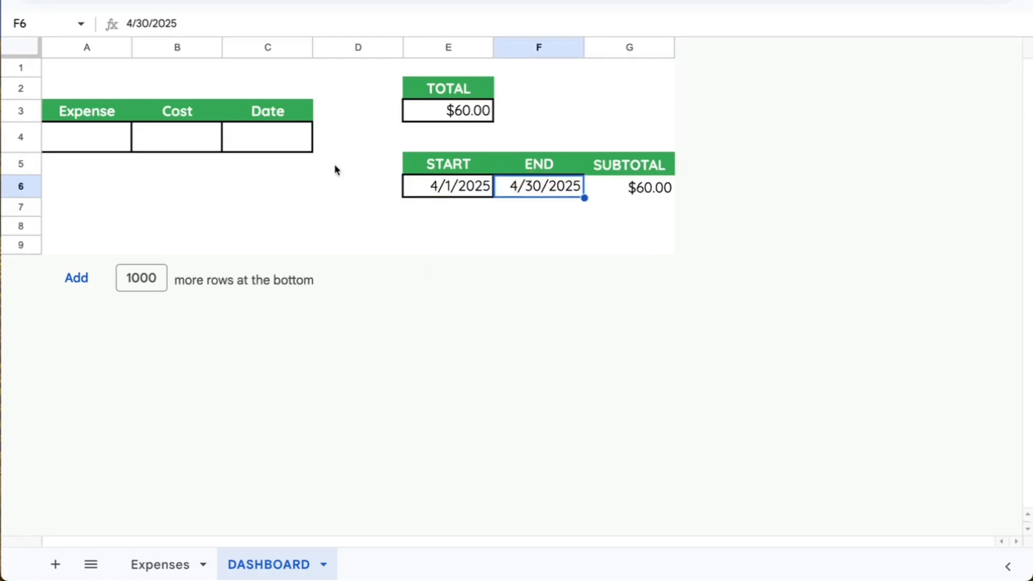
# Step: Insert a blank column before the Expense column on the DASHBOARD sheet and narrow it to a slim margin
pyautogui.click(48, 134)
pyautogui.moveTo(81, 90); pyautogui.dragTo(260, 143)
pyautogui.click(344, 48)
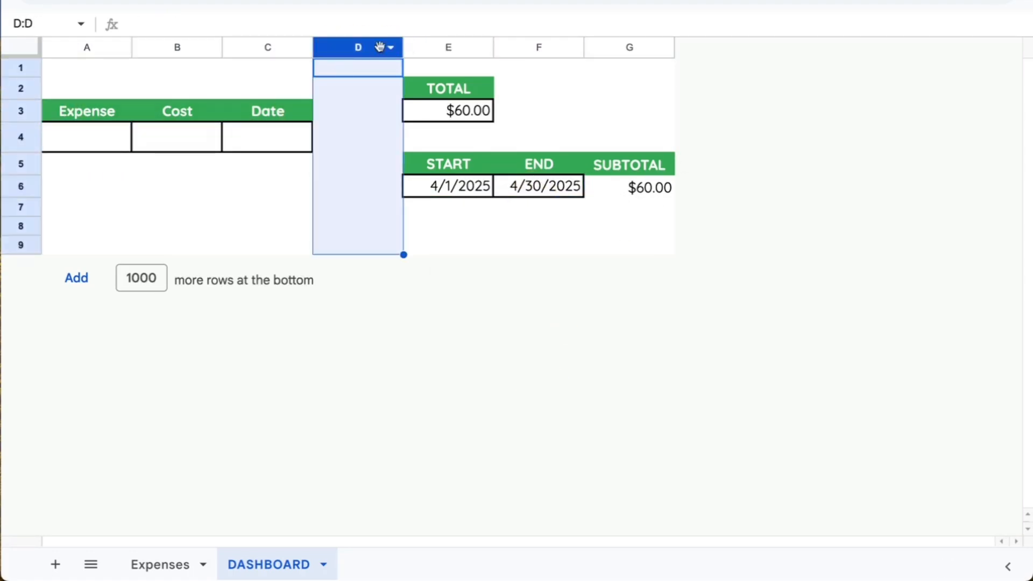
pyautogui.rightClick(70, 49)
pyautogui.click(113, 126)
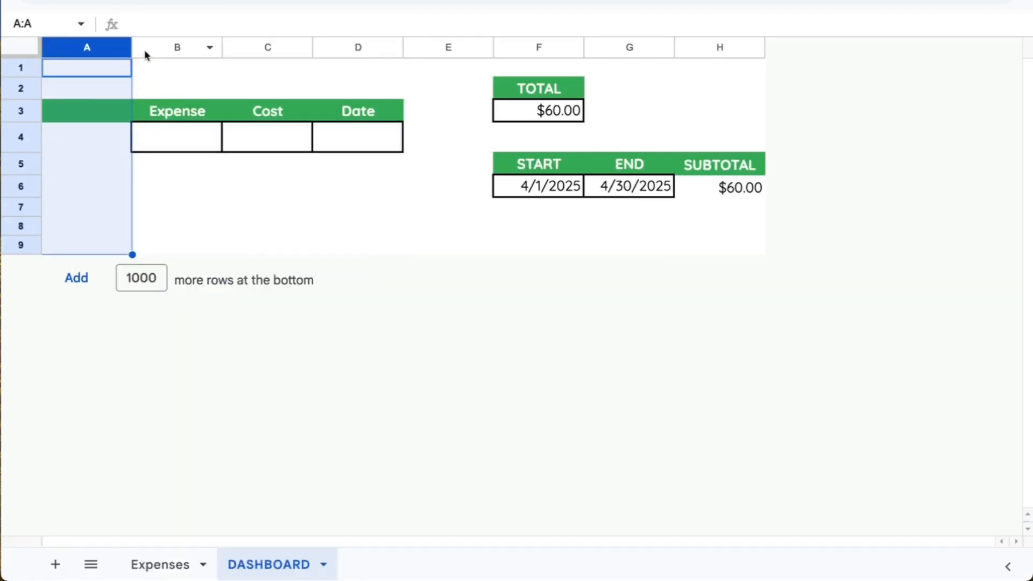
pyautogui.moveTo(130, 48); pyautogui.dragTo(85, 51)
pyautogui.click(113, 90)
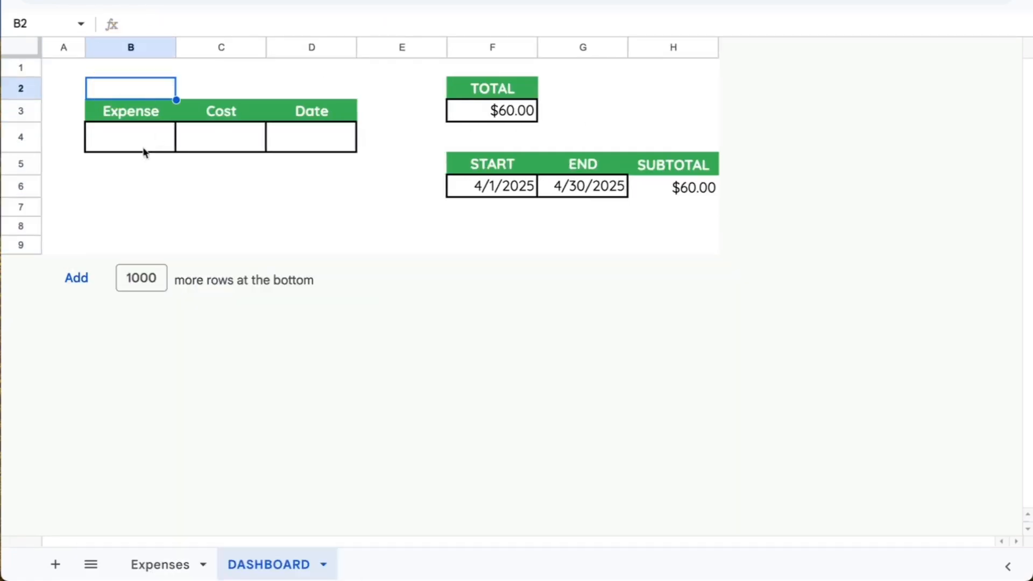
# Step: Widen the Expense column and enter "Dinner with Friend" with a cost of 30 in the expense entry row
pyautogui.click(130, 143)
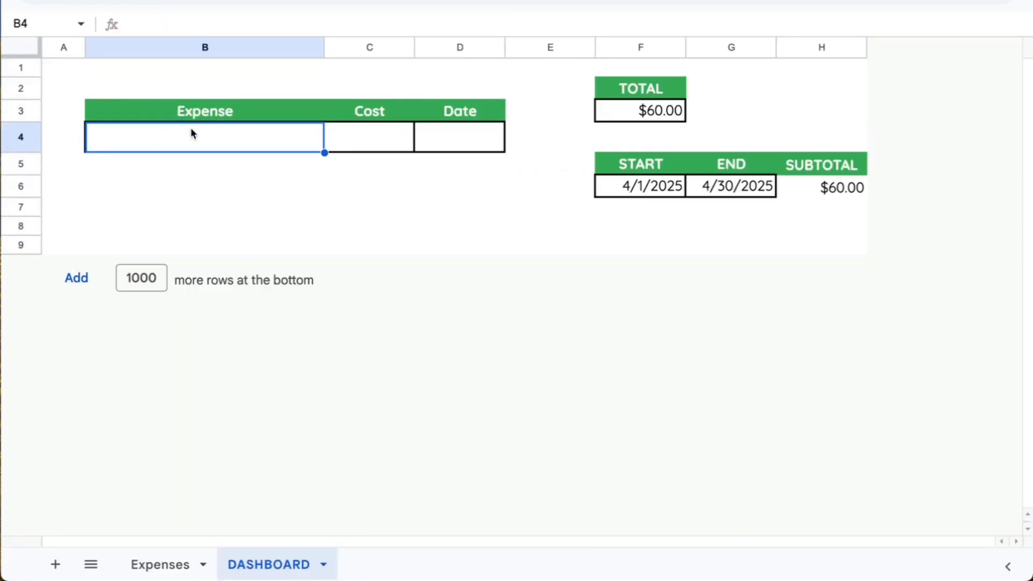
pyautogui.write('Dinner wiht Friend')
pyautogui.press('Tab')
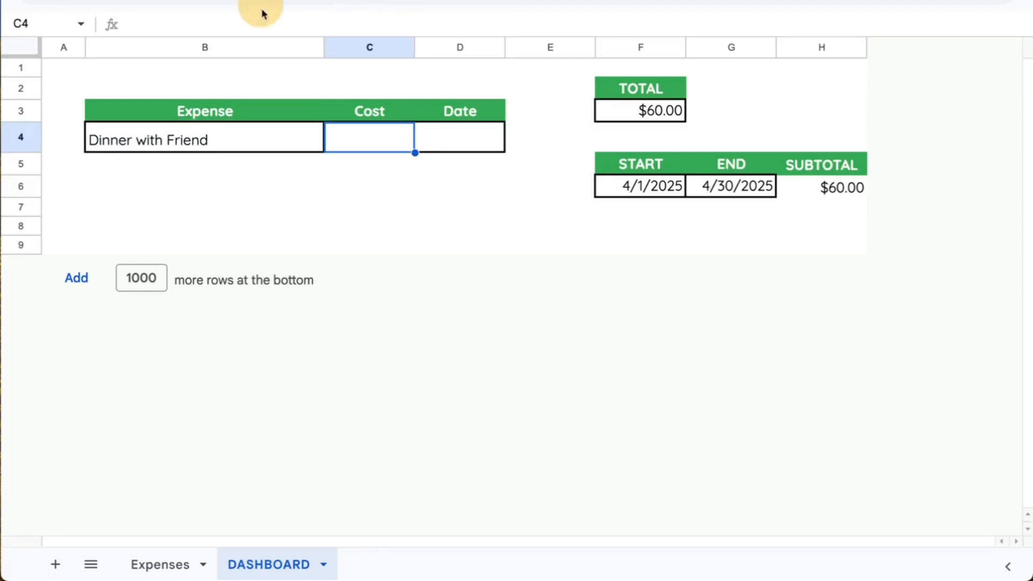
pyautogui.write('30')
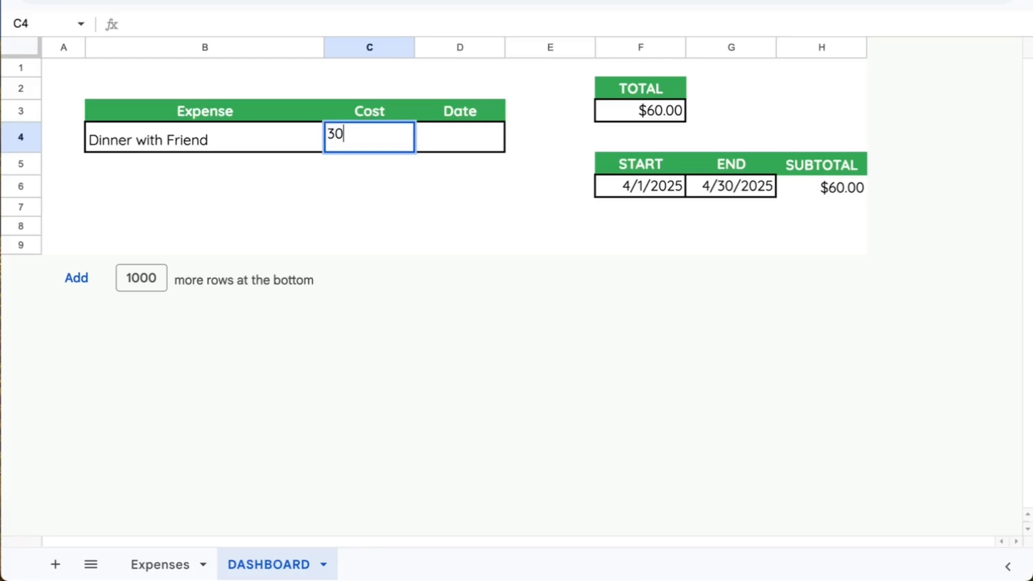
pyautogui.press('Tab')
# Step: Copy the END date cell into the entry row's Date cell D4 and change the date there to 4/25/2025
pyautogui.click(465, 145)
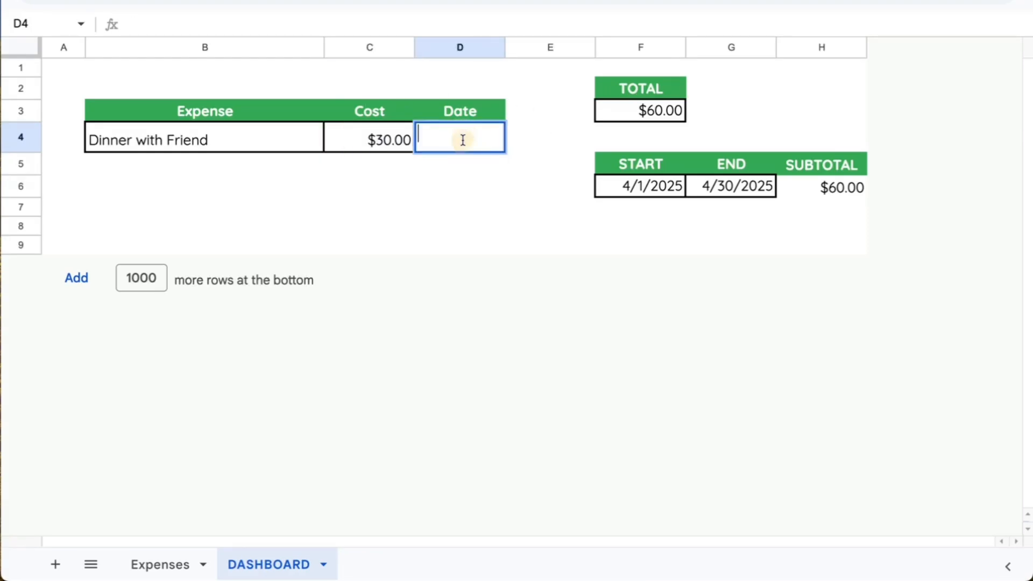
pyautogui.click(779, 196)
pyautogui.press('Left')
pyautogui.hotkey('ctrl', 'c')
pyautogui.click(477, 138)
pyautogui.hotkey('ctrl', 'v')
pyautogui.doubleClick(480, 138)
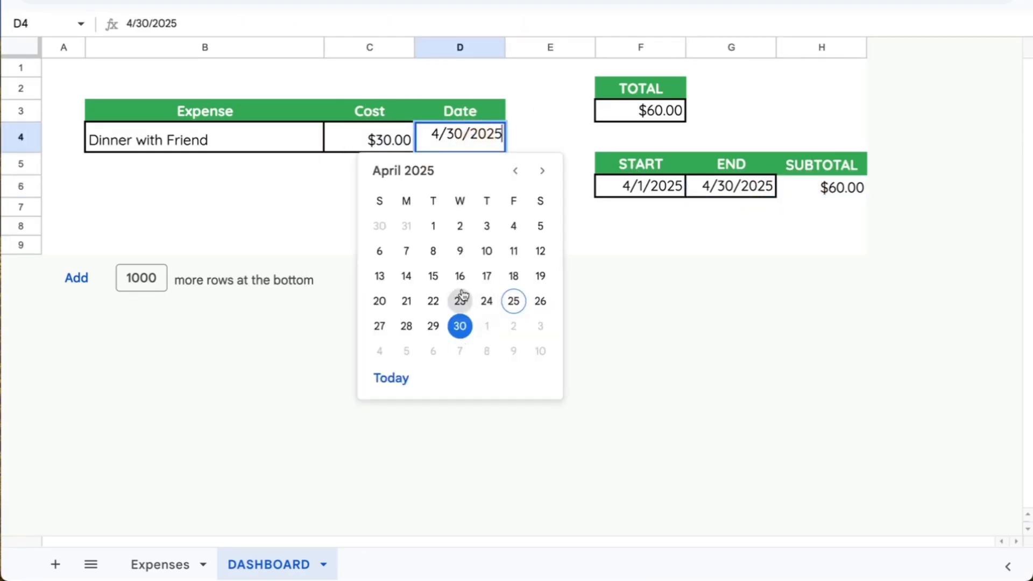
pyautogui.click(511, 301)
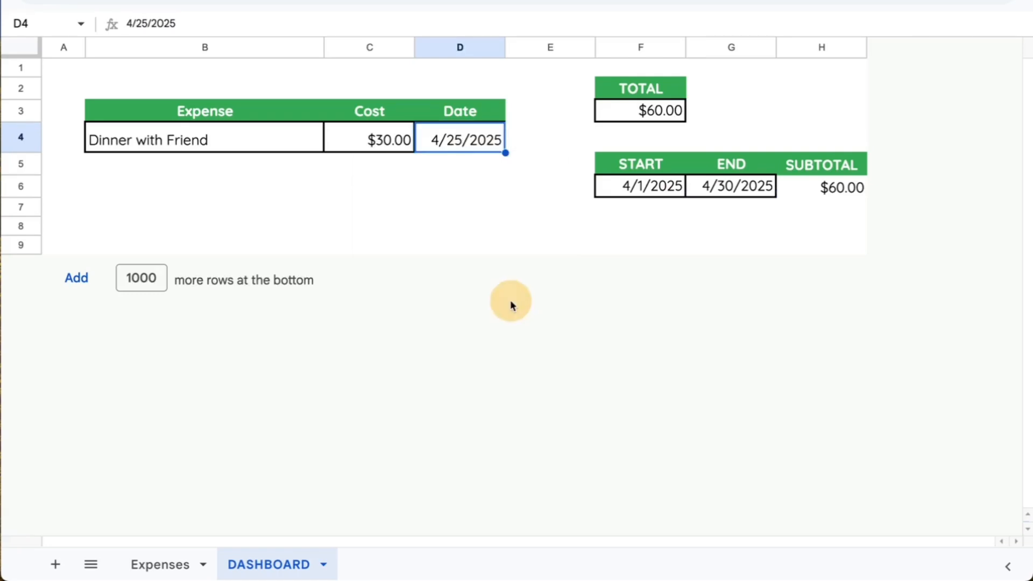
pyautogui.click(199, 191)
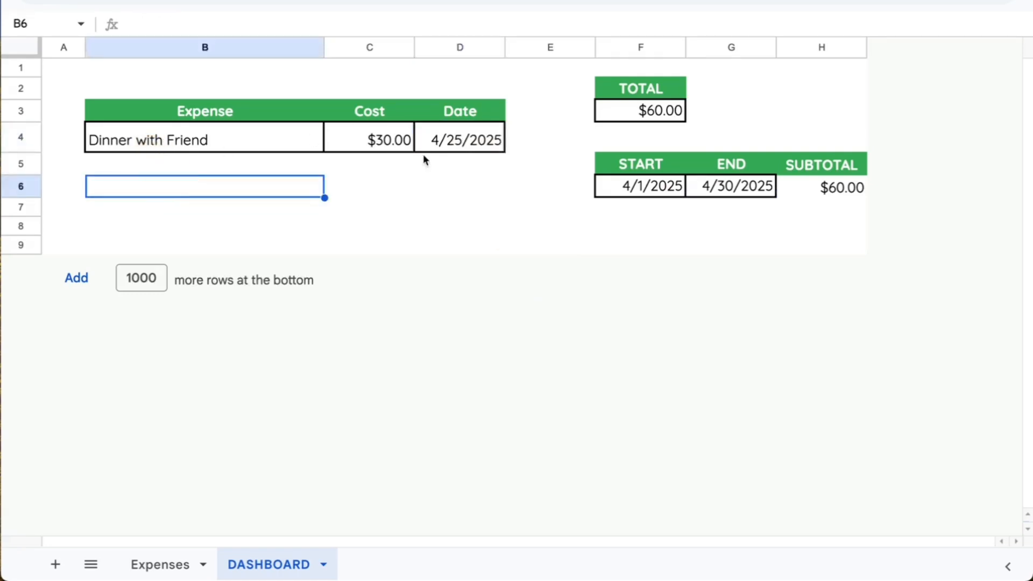
# Step: Compare row 2 of the Expenses sheet with the expense entry row on the DASHBOARD sheet
pyautogui.click(173, 563)
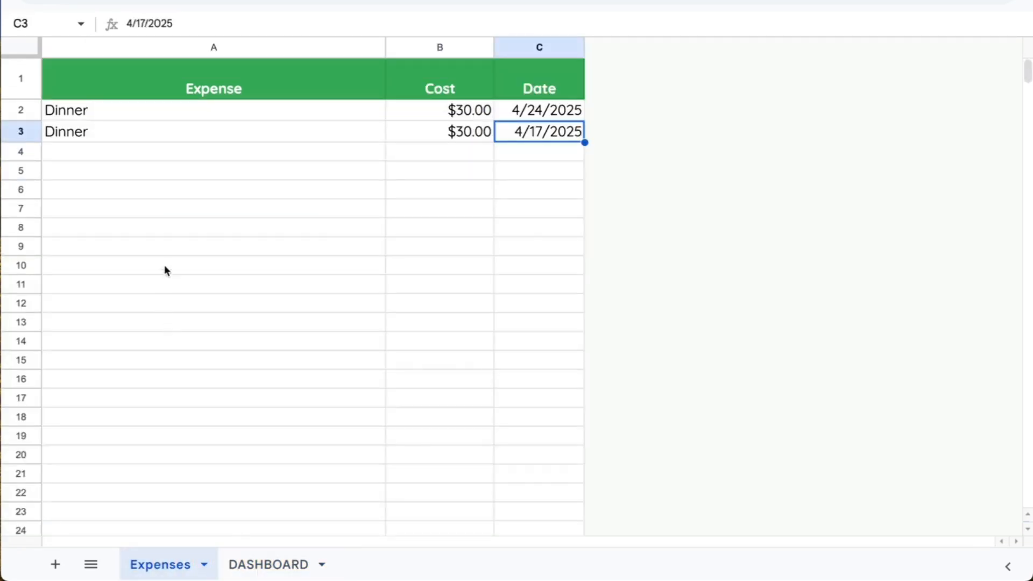
pyautogui.click(22, 110)
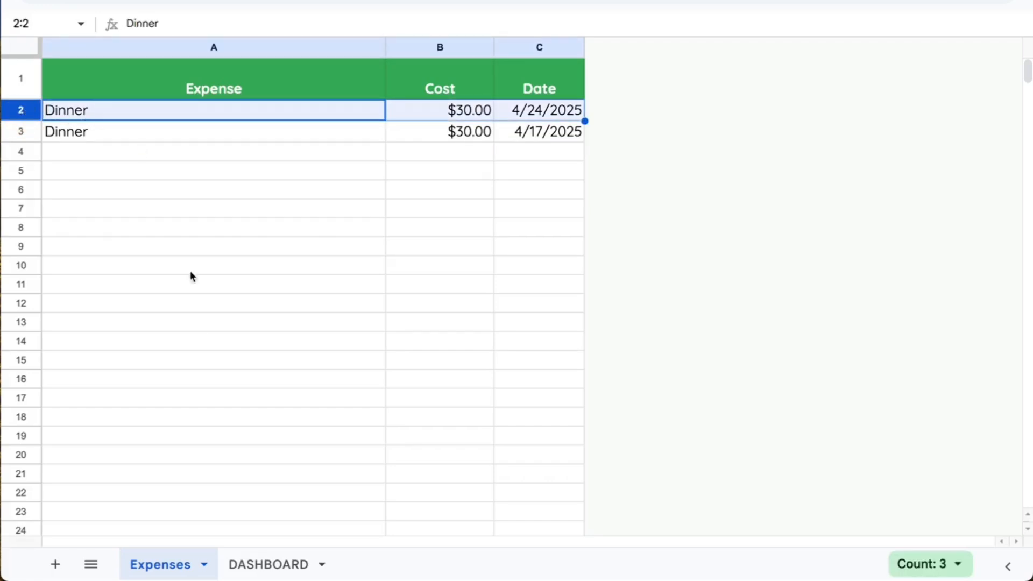
pyautogui.click(244, 565)
pyautogui.click(187, 148)
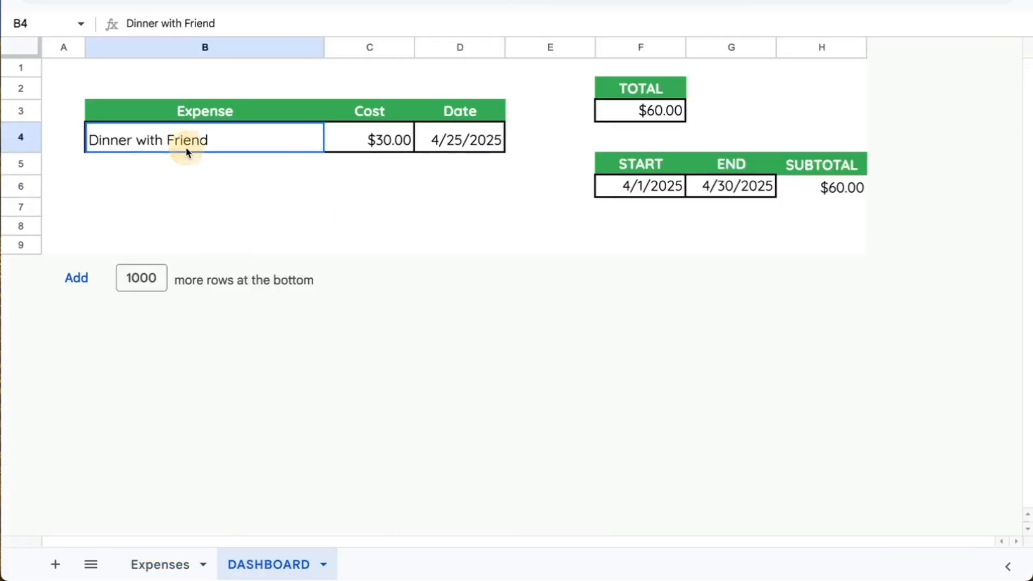
pyautogui.click(177, 564)
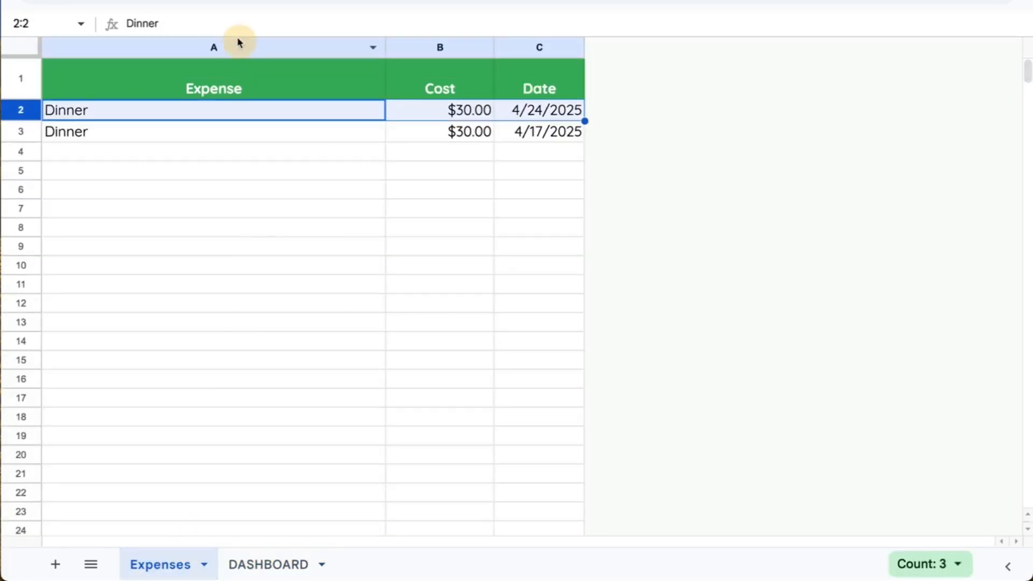
pyautogui.click(301, 571)
# Step: Open the spreadsheet's Apps Script editor and rename the default function in Code.gs to submitExpense
pyautogui.click(366, 2)
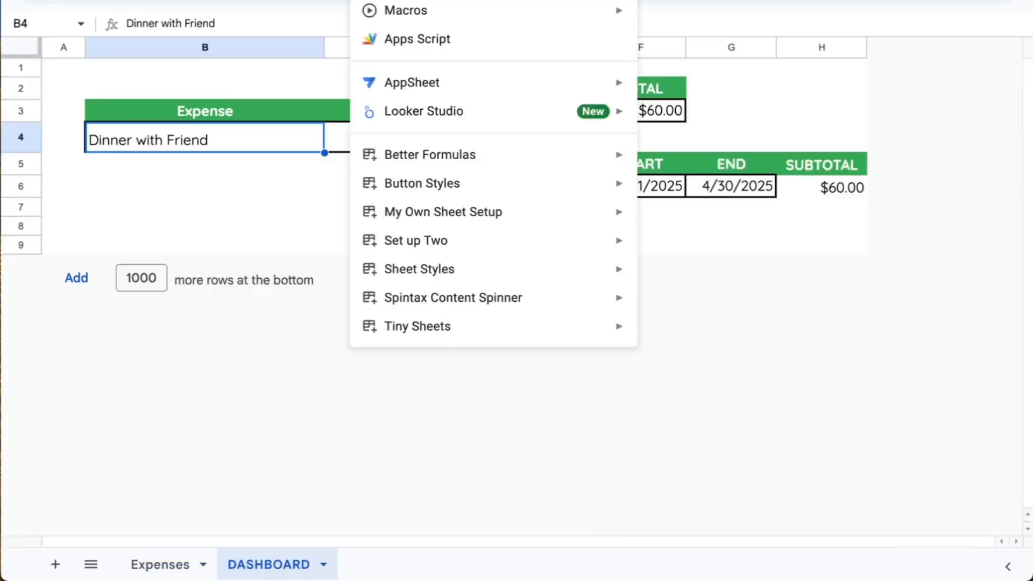
pyautogui.click(387, 37)
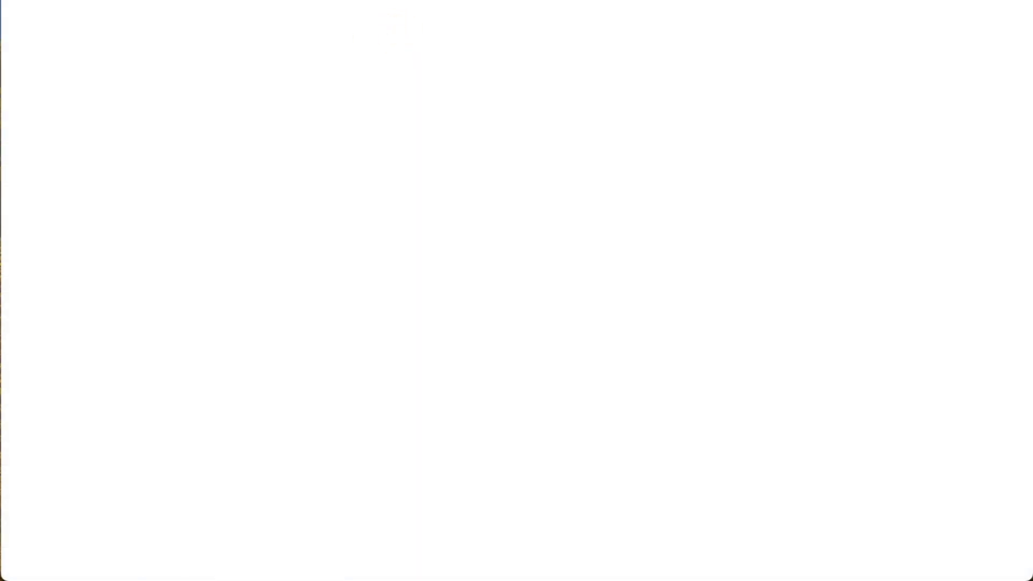
pyautogui.doubleClick(399, 34)
pyautogui.write('submit')
pyautogui.write('Expense')
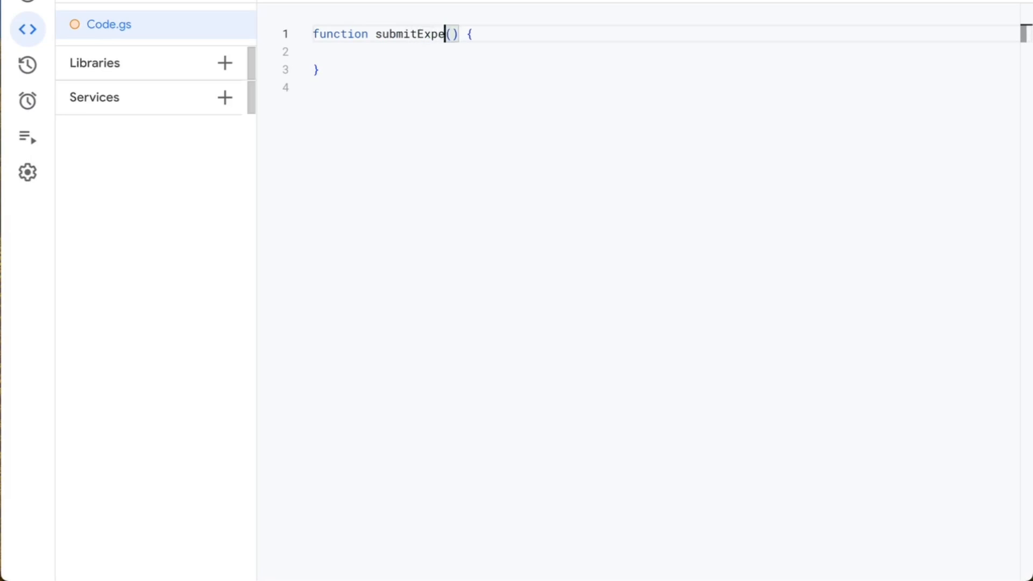
# Step: Start the body of submitExpense with a SpreadsheetApp.getActiveSpreadsheet() call
pyautogui.press('Down')
pyautogui.write('Spread')
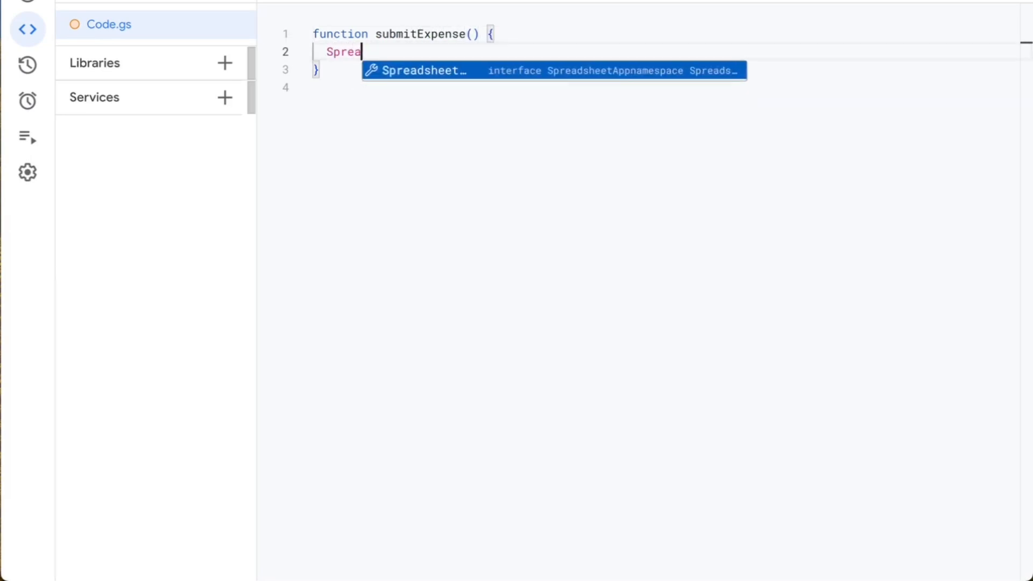
pyautogui.press('Tab')
pyautogui.write('.get')
pyautogui.press('Down')
pyautogui.press('Down')
pyautogui.press('Down')
pyautogui.press('Down')
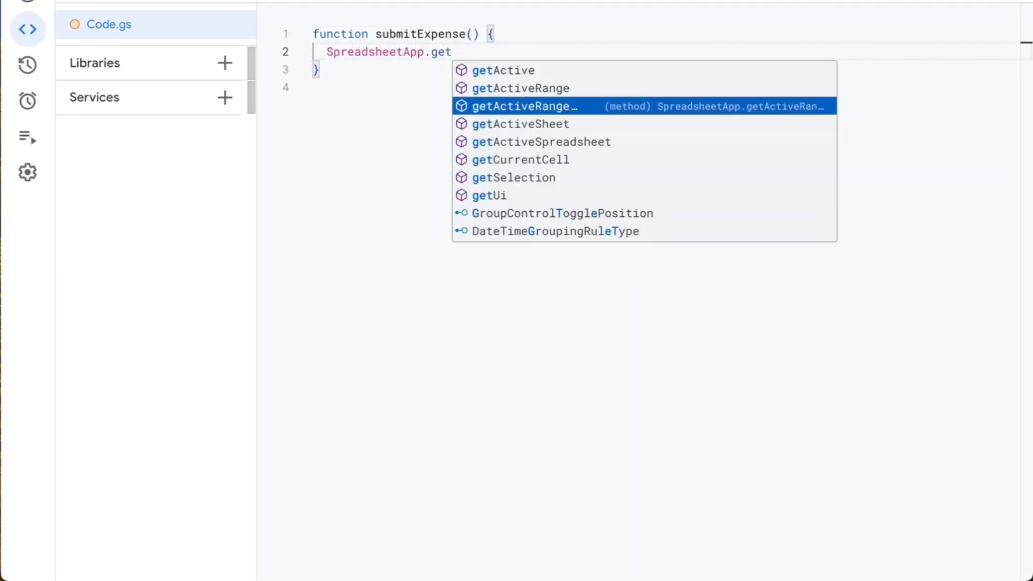
pyautogui.press('Tab')
pyautogui.write('.')
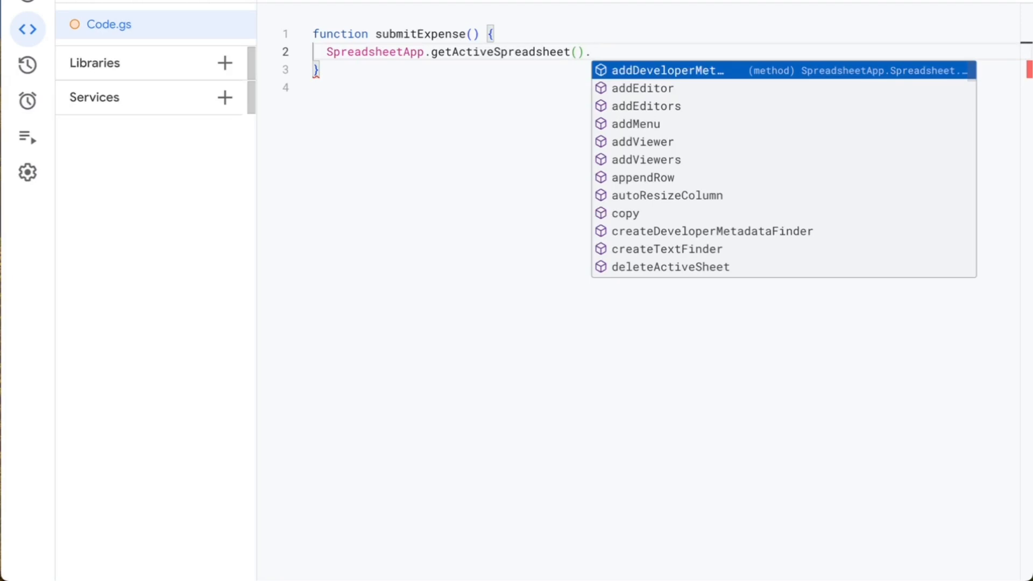
# Step: Extend the call with .getSheetByName("Expenses").insertRowBefore(2) so the script inserts a row above row 2
pyautogui.write('getSheetByName(')
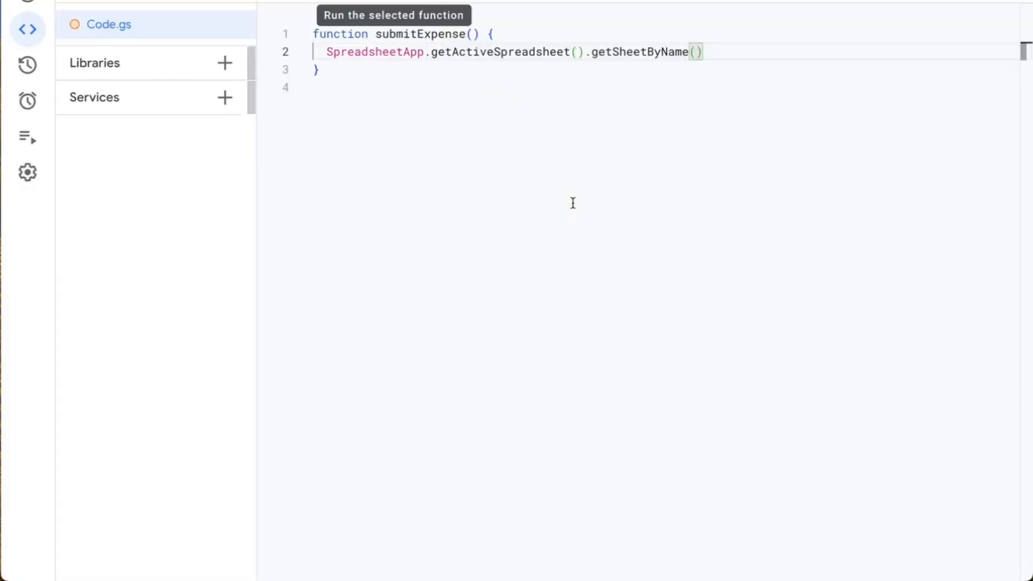
pyautogui.write('"Expenses").inse')
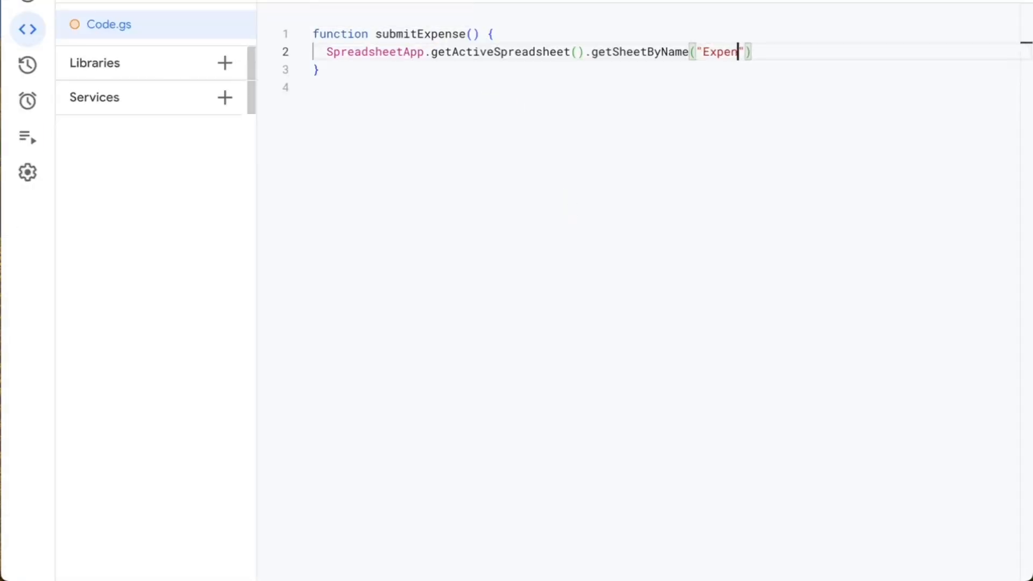
pyautogui.write('r')
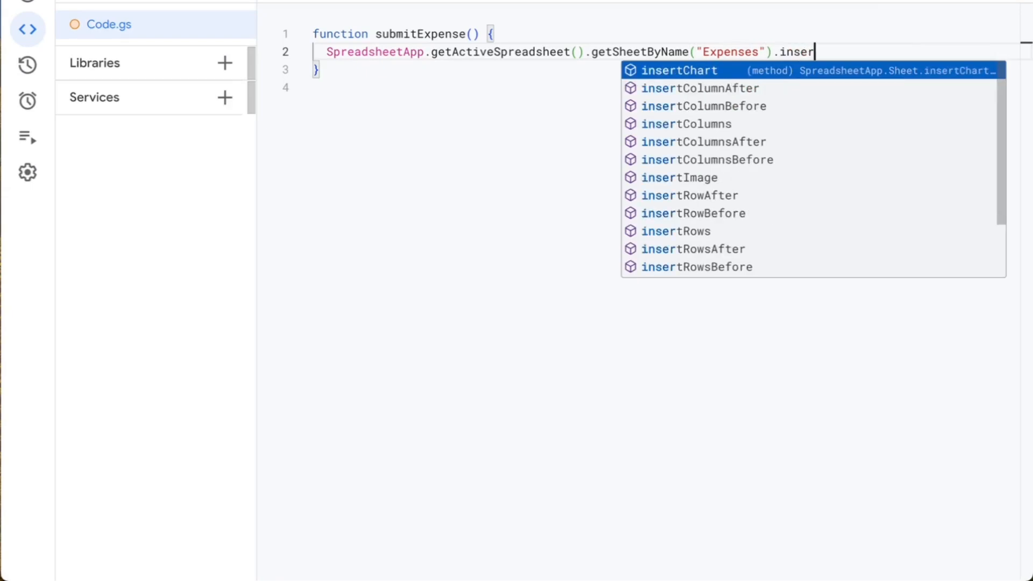
pyautogui.write('tRow')
pyautogui.press('Down')
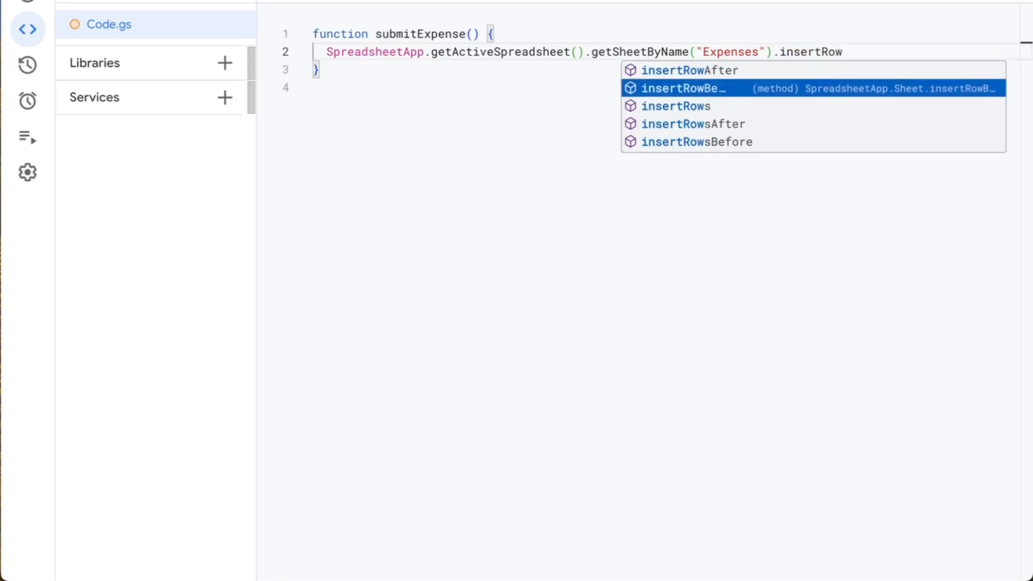
pyautogui.press('Return')
pyautogui.write('(2')
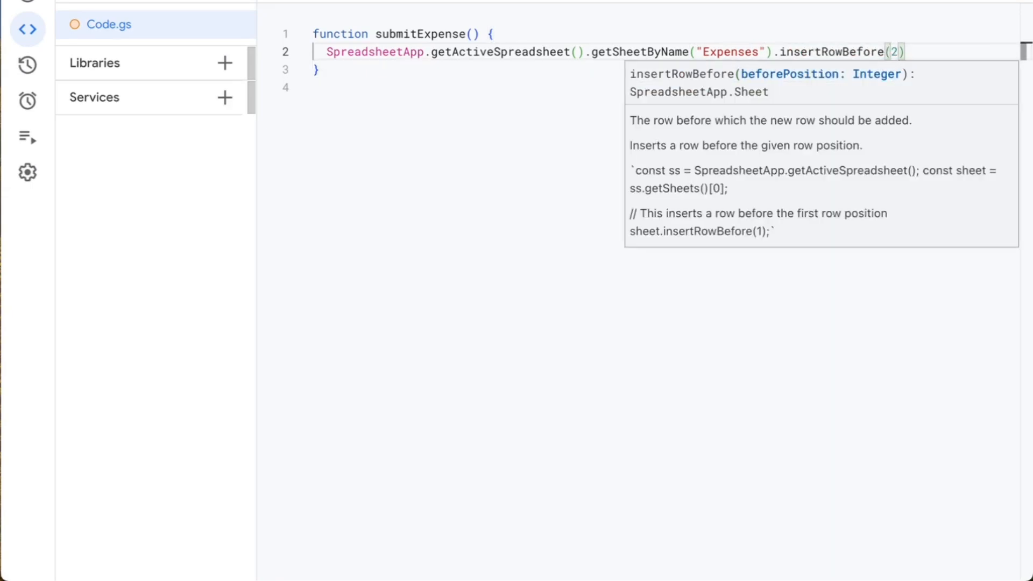
pyautogui.write(')')
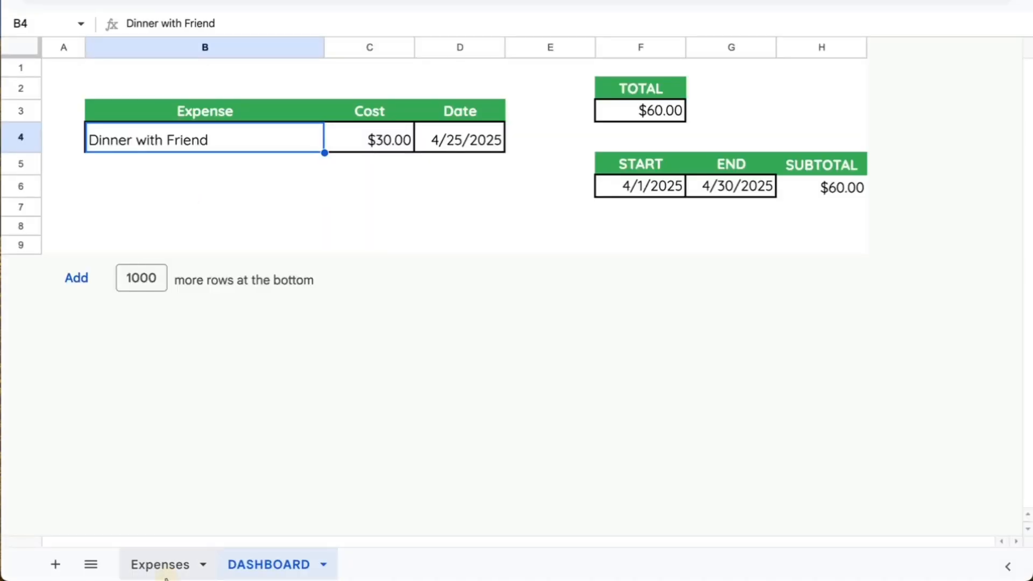
# Step: Review the header row A1:C1 and the first data row on the Expenses sheet, then return to DASHBOARD
pyautogui.click(160, 569)
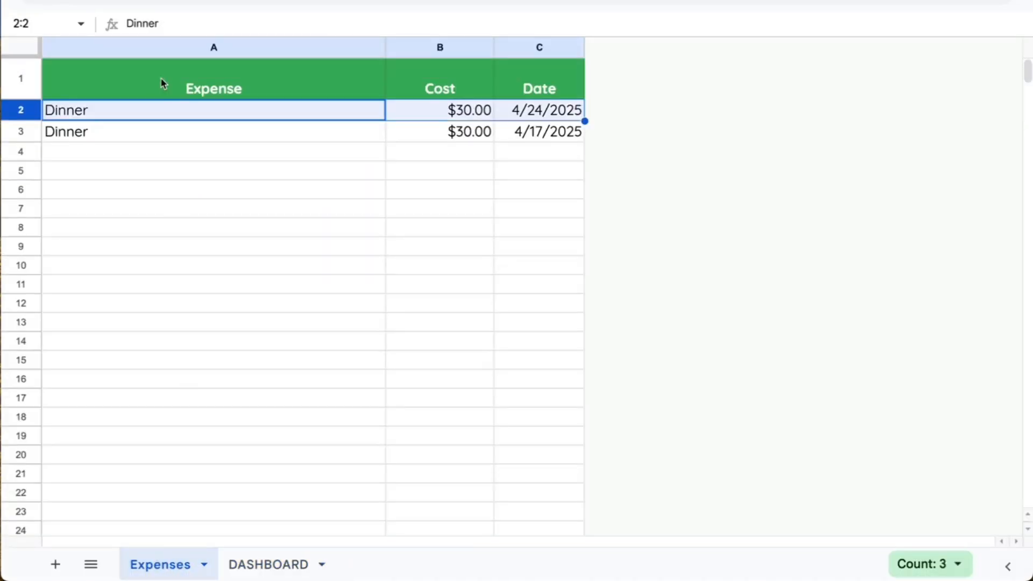
pyautogui.click(171, 94)
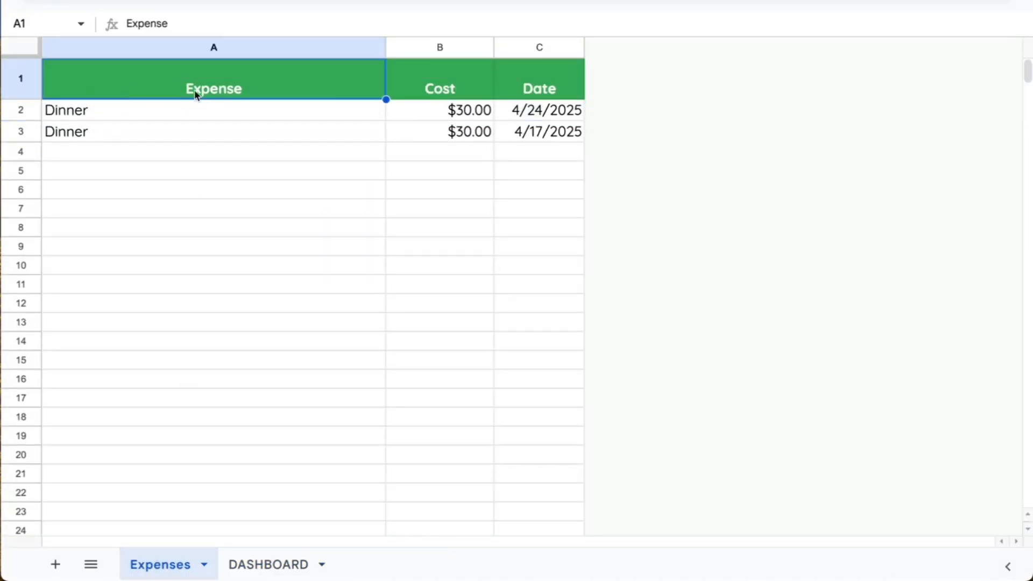
pyautogui.moveTo(331, 96); pyautogui.dragTo(539, 87)
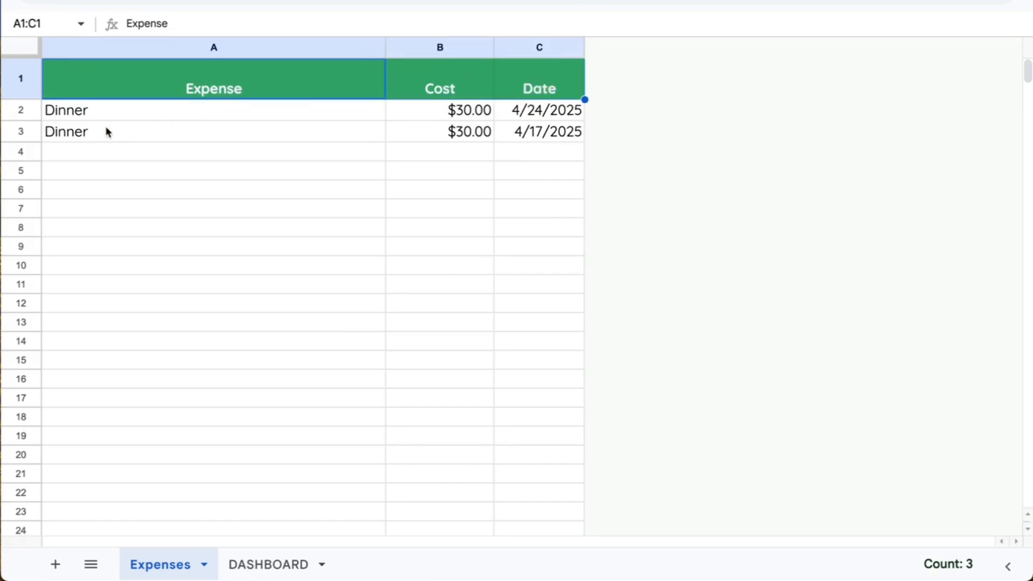
pyautogui.click(229, 109)
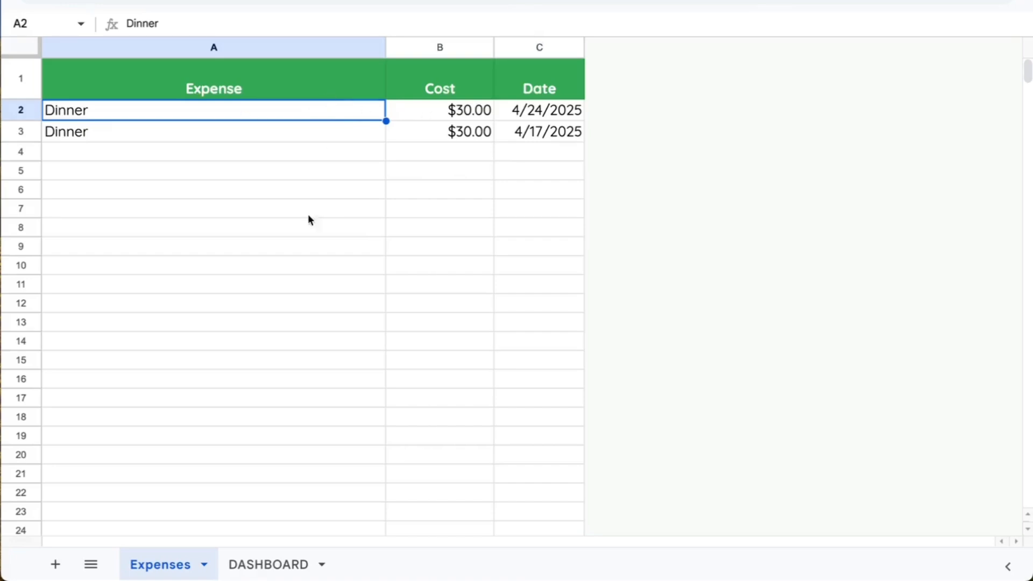
pyautogui.click(262, 566)
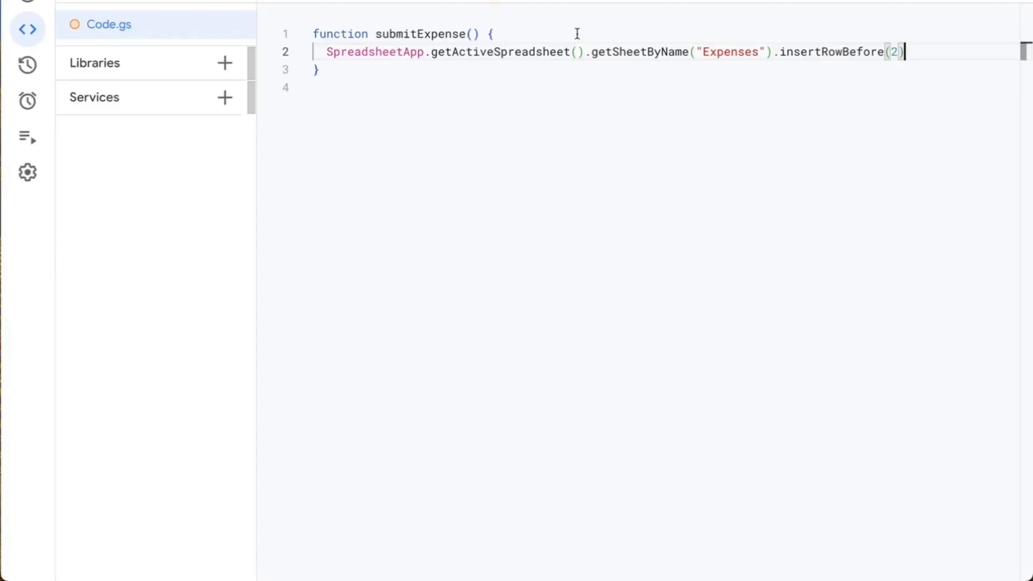
# Step: Below the insertRowBefore line, declare var expense as SpreadsheetApp.getActiveSpreadsheet().getSheetByName("DASHBOARD").getRange()
pyautogui.click(914, 50)
pyautogui.press('Return')
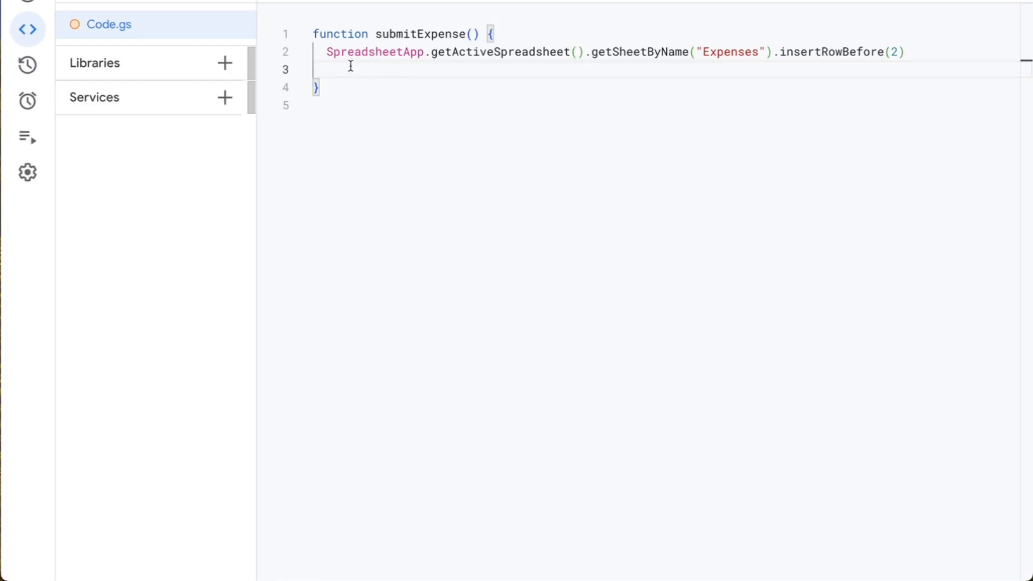
pyautogui.moveTo(326, 52); pyautogui.dragTo(694, 51)
pyautogui.hotkey('ctrl', 'c')
pyautogui.click(392, 66)
pyautogui.write('var expense =')
pyautogui.hotkey('ctrl', 'v')
pyautogui.write('"')
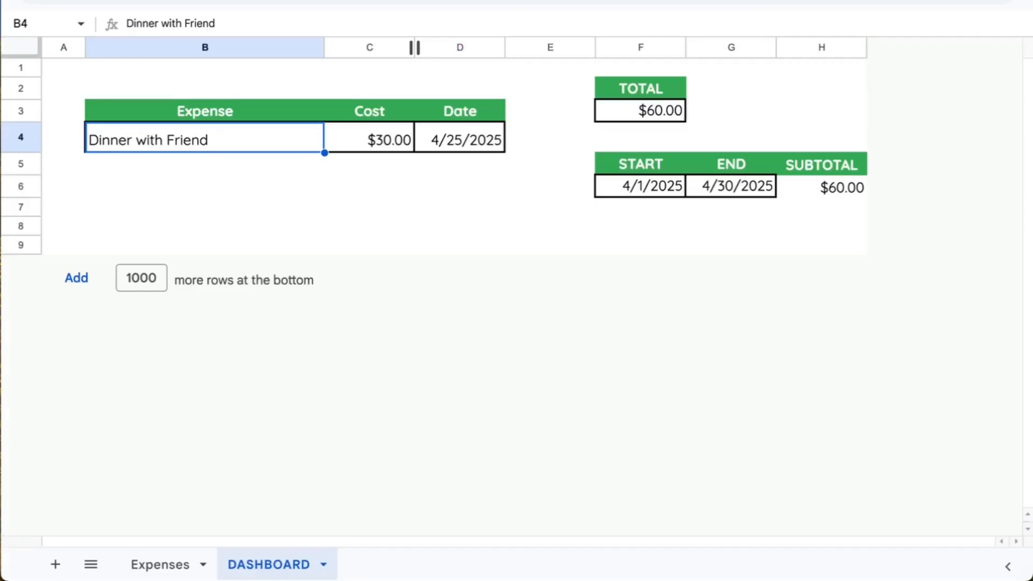
pyautogui.write('DASHBOARD")')
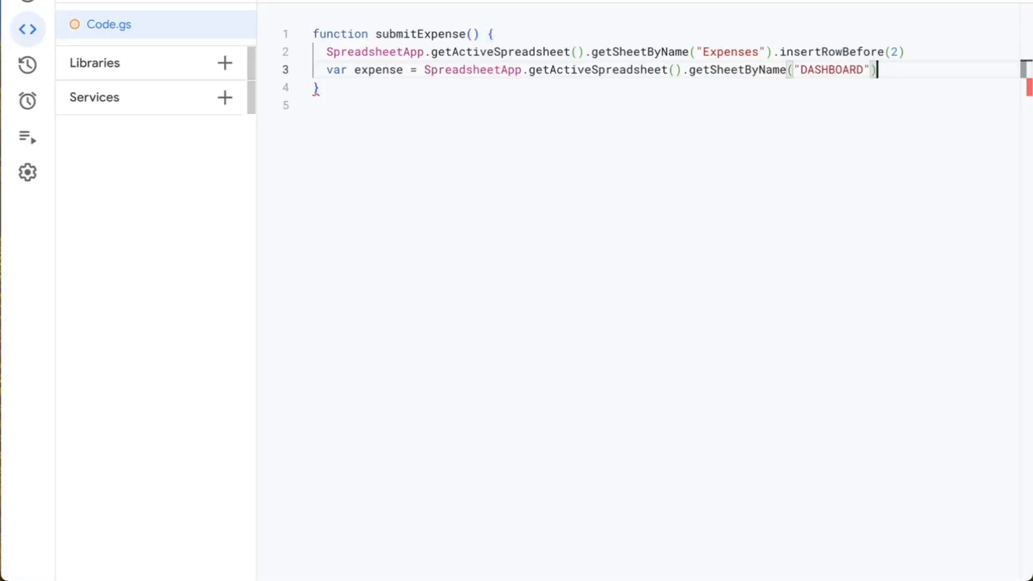
pyautogui.write('.getRange(')
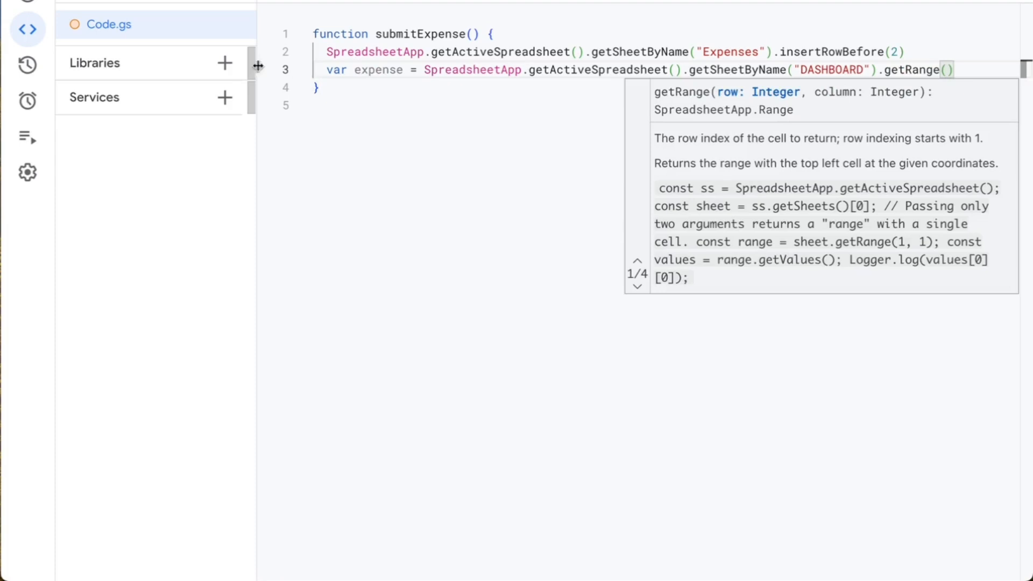
# Step: Move the DASHBOARD sheet reference out of the expense line into a new var dashboard declared just above it
pyautogui.moveTo(425, 72); pyautogui.dragTo(875, 74)
pyautogui.hotkey('ctrl', 'c')
pyautogui.press('BackSpace')
pyautogui.click(943, 53)
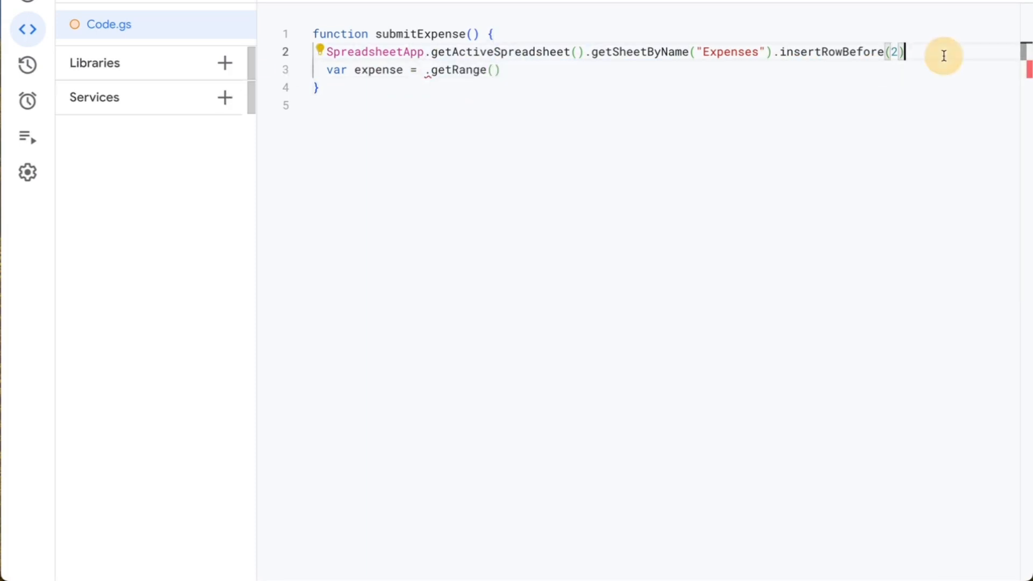
pyautogui.press('Return')
pyautogui.write('var dashboard -=')
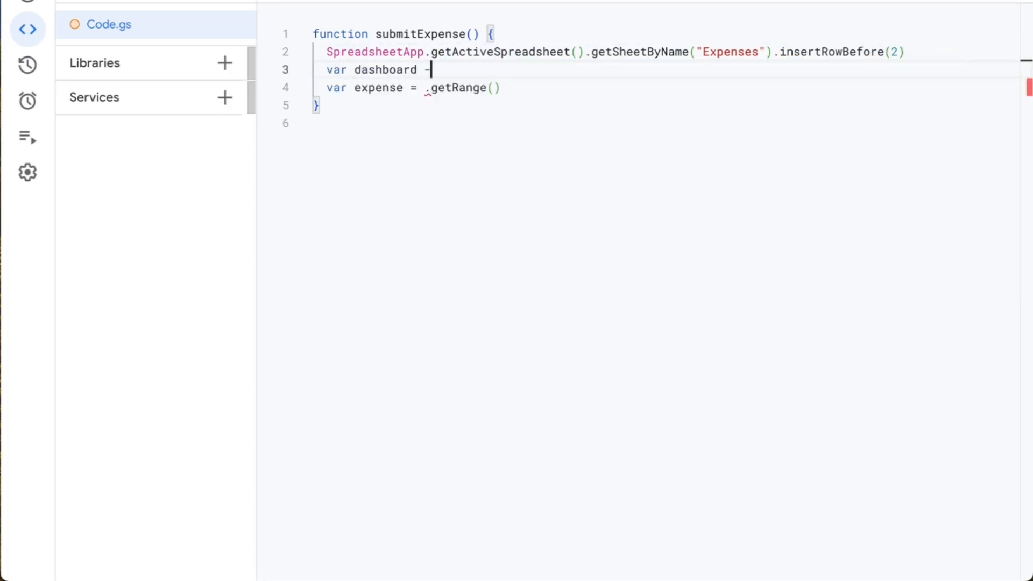
pyautogui.hotkey('ctrl', 'v')
# Step: Complete the expense line as var expense = dashboard.getRange("B4").getValue()
pyautogui.click(426, 86)
pyautogui.write('dashboar')
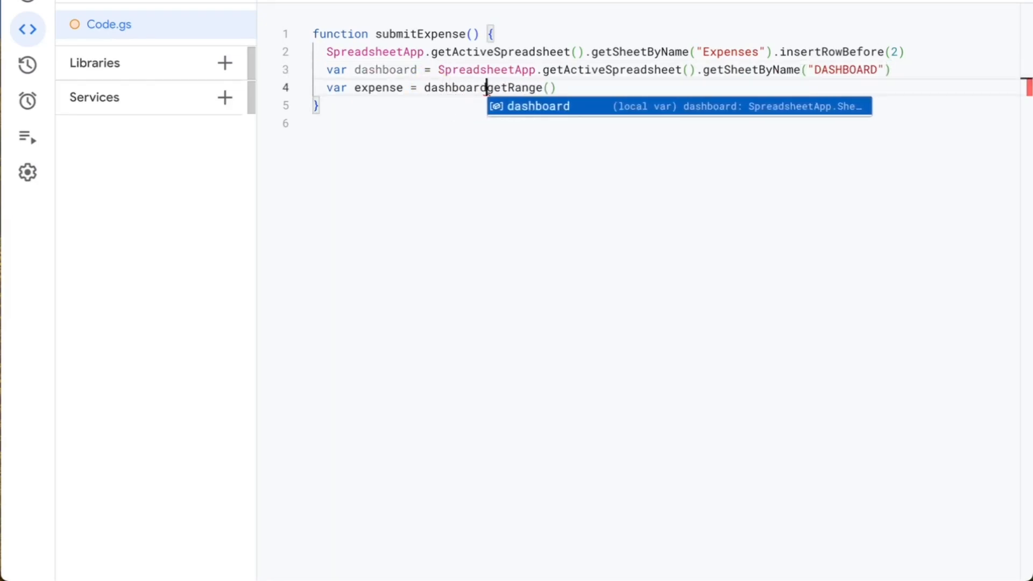
pyautogui.write('d.')
pyautogui.click(557, 87)
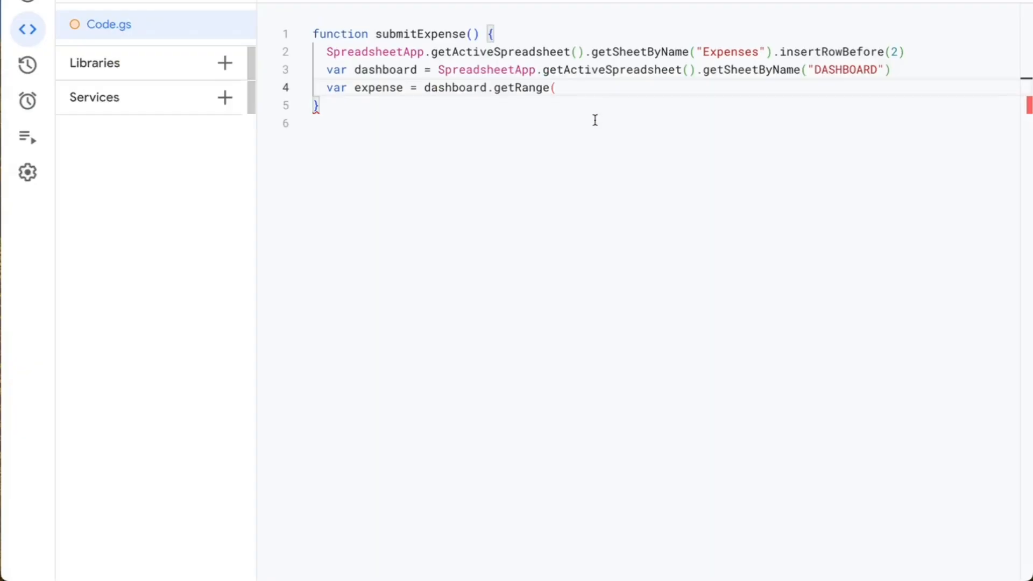
pyautogui.write('"B4").getValue()')
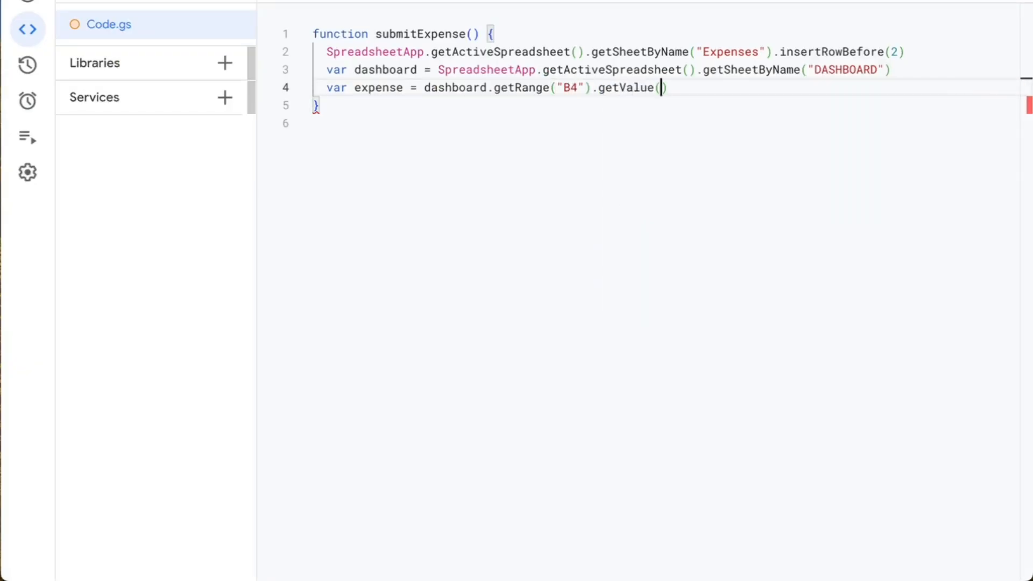
# Step: Duplicate the expense line and change the copy to var cost = dashboard.getRange("C4").getValue()
pyautogui.moveTo(685, 86); pyautogui.dragTo(325, 88)
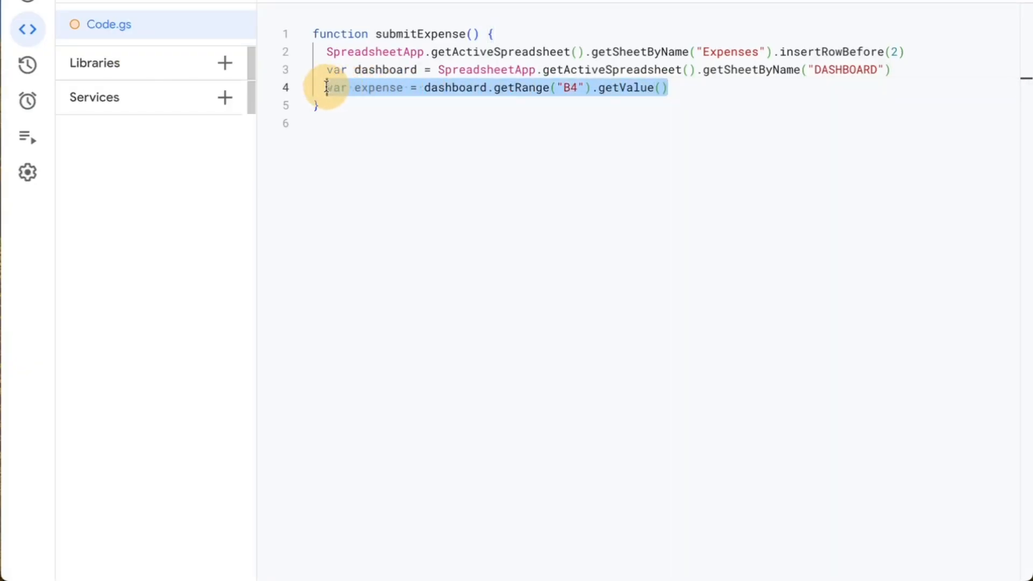
pyautogui.hotkey('ctrl', 'c')
pyautogui.click(711, 90)
pyautogui.press('Return')
pyautogui.hotkey('ctrl', 'v')
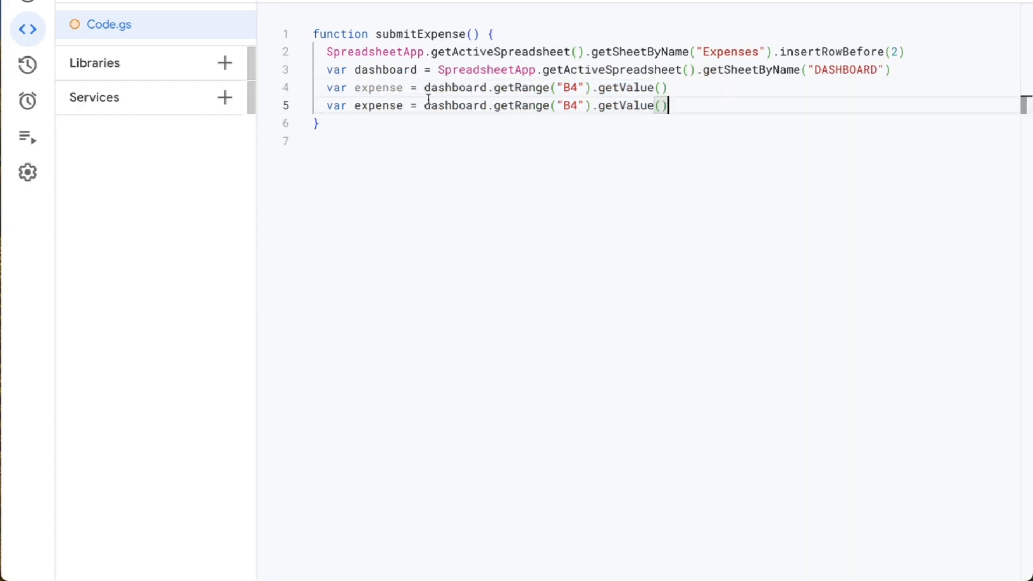
pyautogui.doubleClick(375, 105)
pyautogui.write('cost')
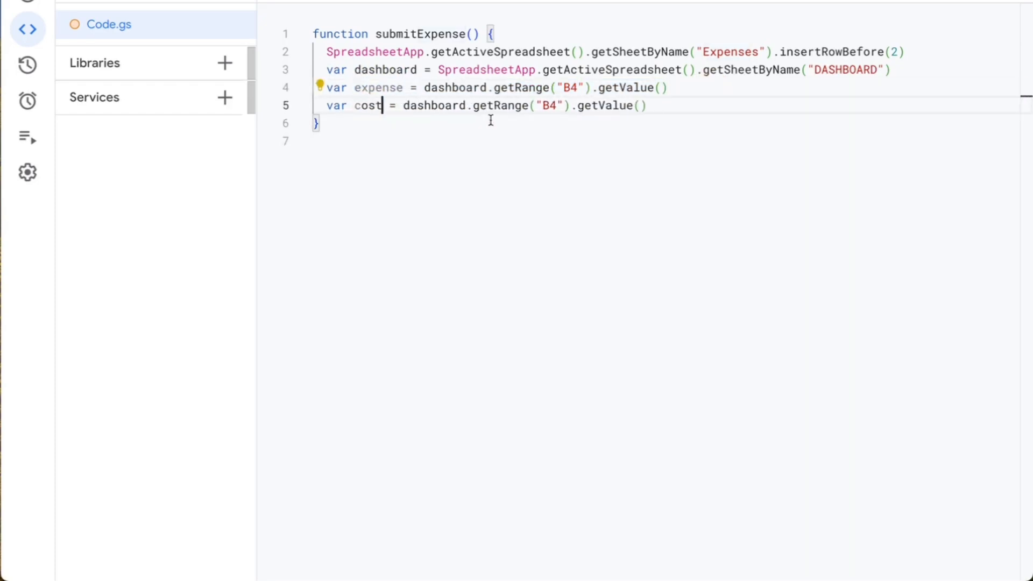
pyautogui.click(549, 106)
pyautogui.press('BackSpace')
pyautogui.write('C')
# Step: Add a third copy changed to var date = dashboard.getRange("D4").getValue(), checking the cost and date cells on DASHBOARD
pyautogui.click(691, 99)
pyautogui.press('Return')
pyautogui.hotkey('ctrl', 'v')
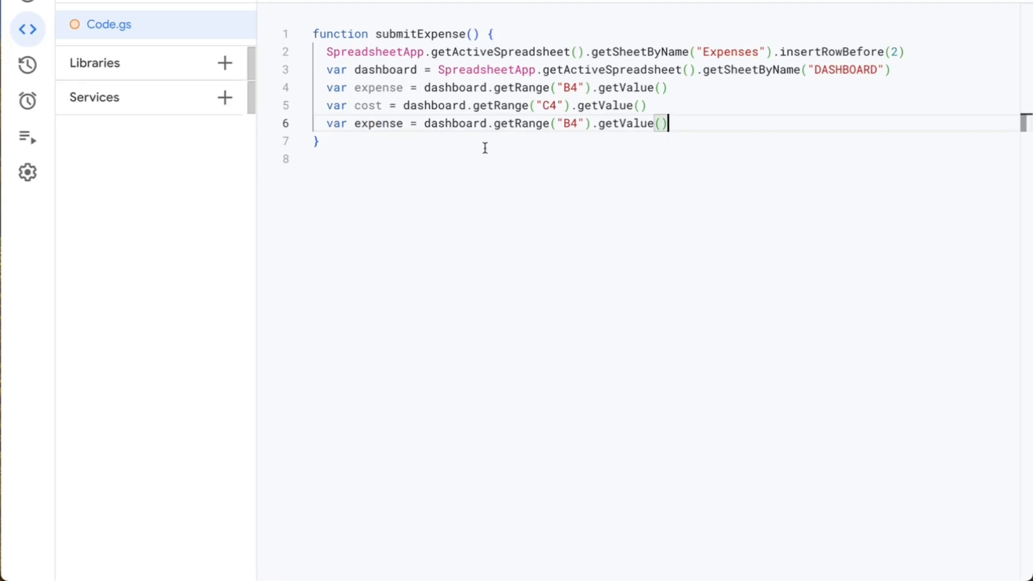
pyautogui.doubleClick(381, 124)
pyautogui.write('date')
pyautogui.click(549, 124)
pyautogui.press('BackSpace')
pyautogui.write('Dinner with Friend')
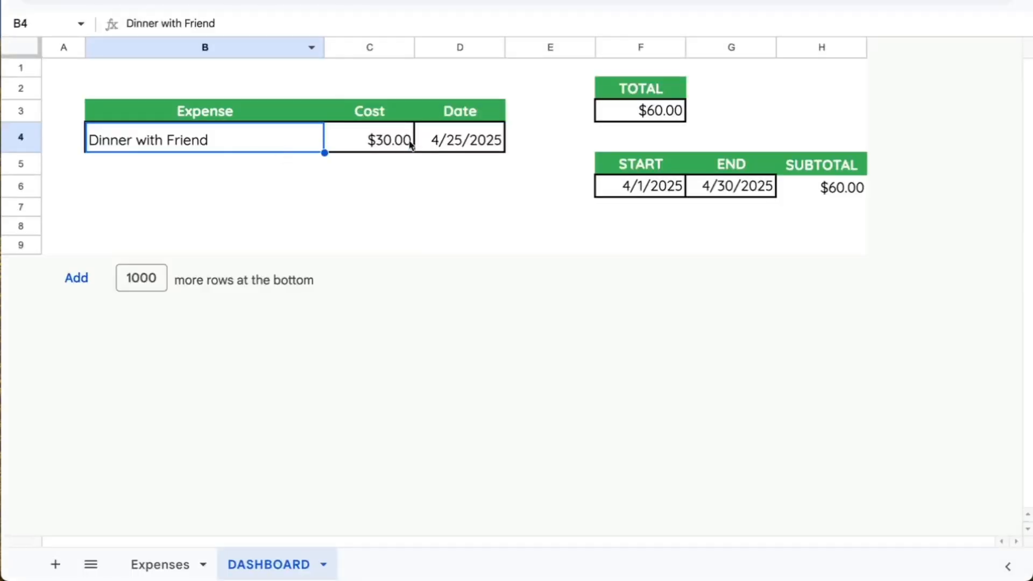
pyautogui.click(350, 140)
pyautogui.click(466, 138)
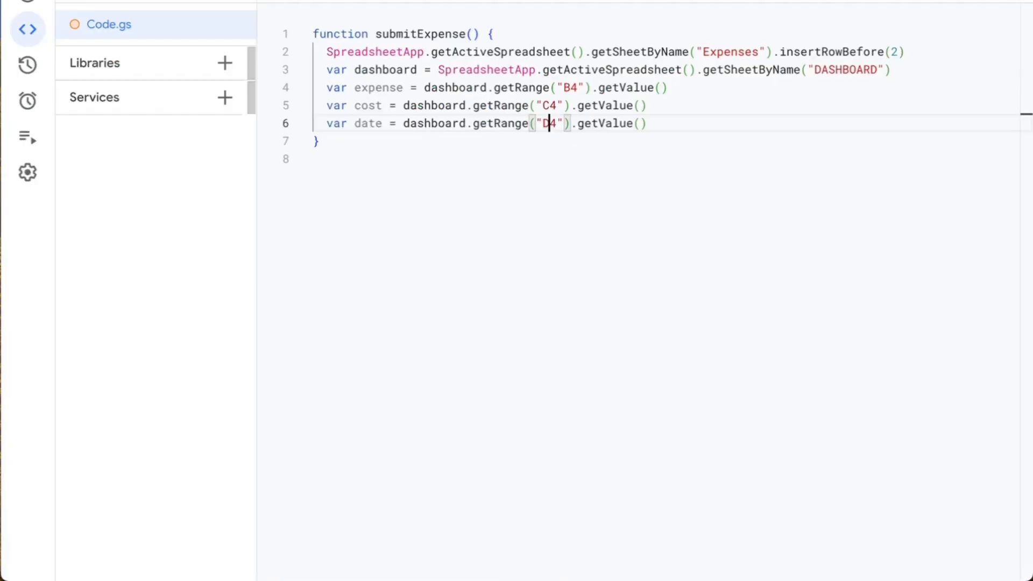
# Step: Add empty lines after the date declaration and a blank line between the insertRowBefore line and the dashboard variable
pyautogui.click(658, 124)
pyautogui.press('Return')
pyautogui.press('Return')
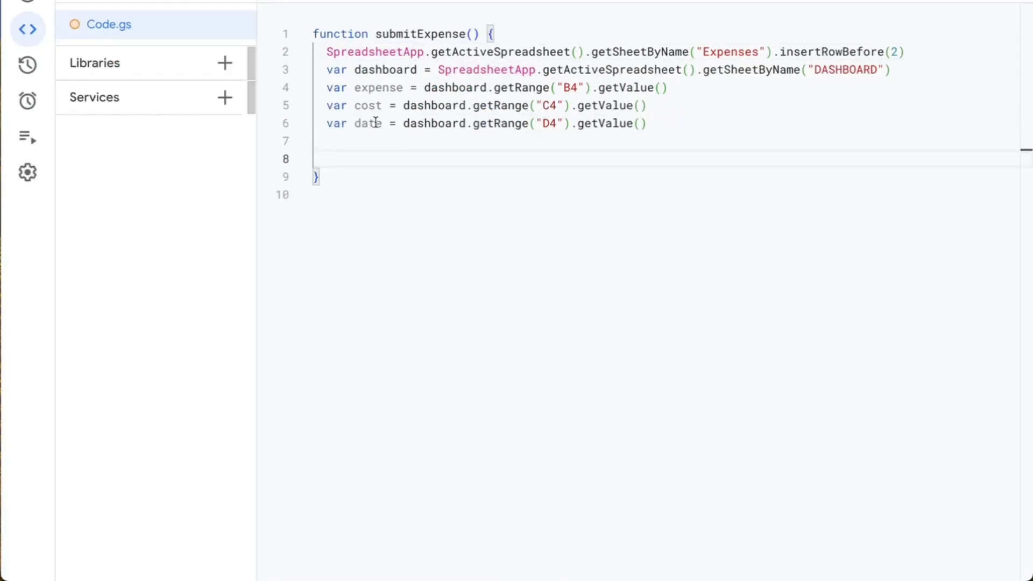
pyautogui.click(912, 52)
pyautogui.press('Return')
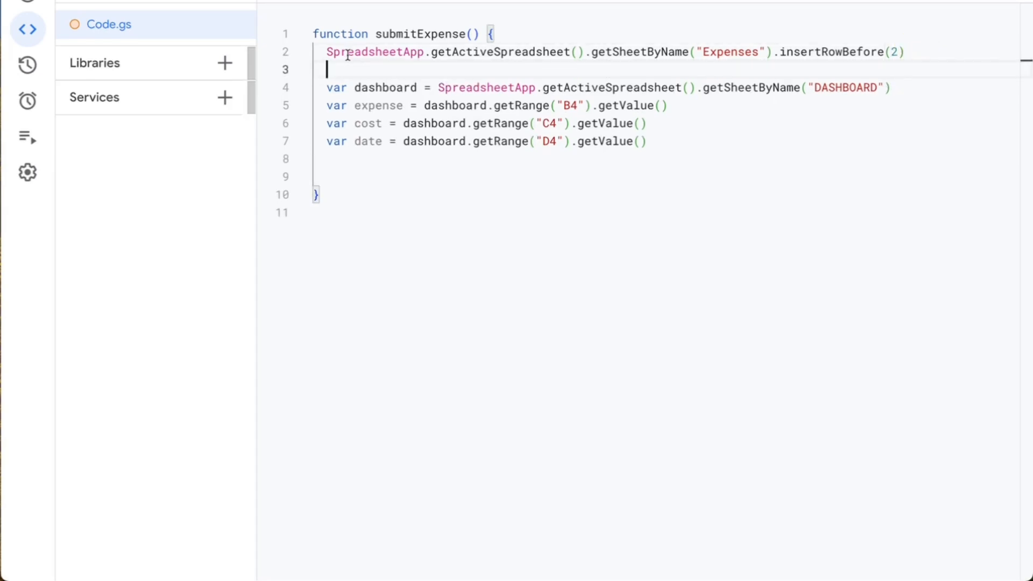
# Step: At the start of the function, declare var expensesSheet = SpreadsheetApp.getActiveSpreadsheet().getSheetByName("Expenses")
pyautogui.moveTo(328, 51); pyautogui.dragTo(771, 51)
pyautogui.click(327, 52)
pyautogui.press('Return')
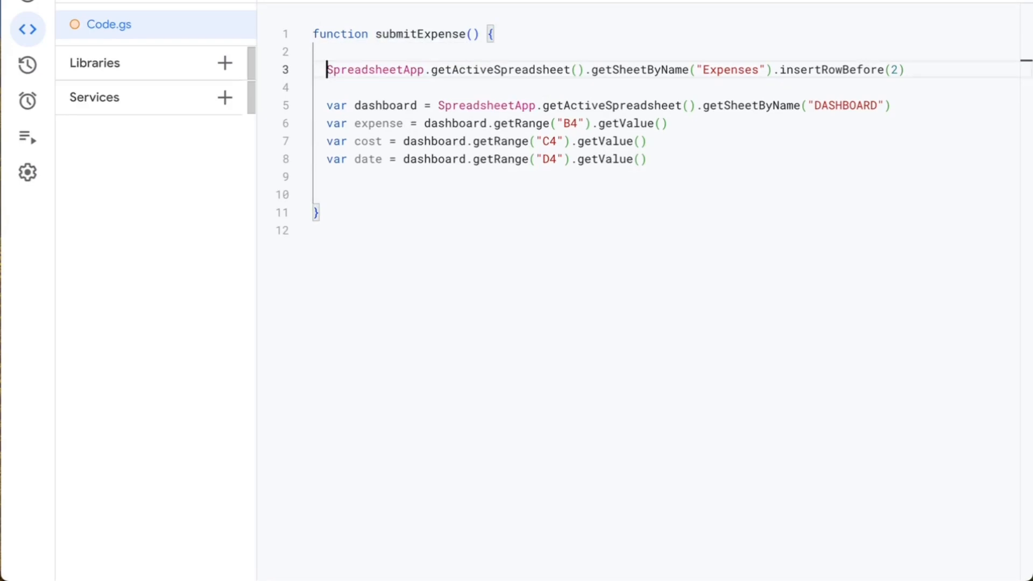
pyautogui.press('Up')
pyautogui.write('var expensesSheet =')
pyautogui.press('BackSpace')
pyautogui.press('BackSpace')
pyautogui.write('Sheet')
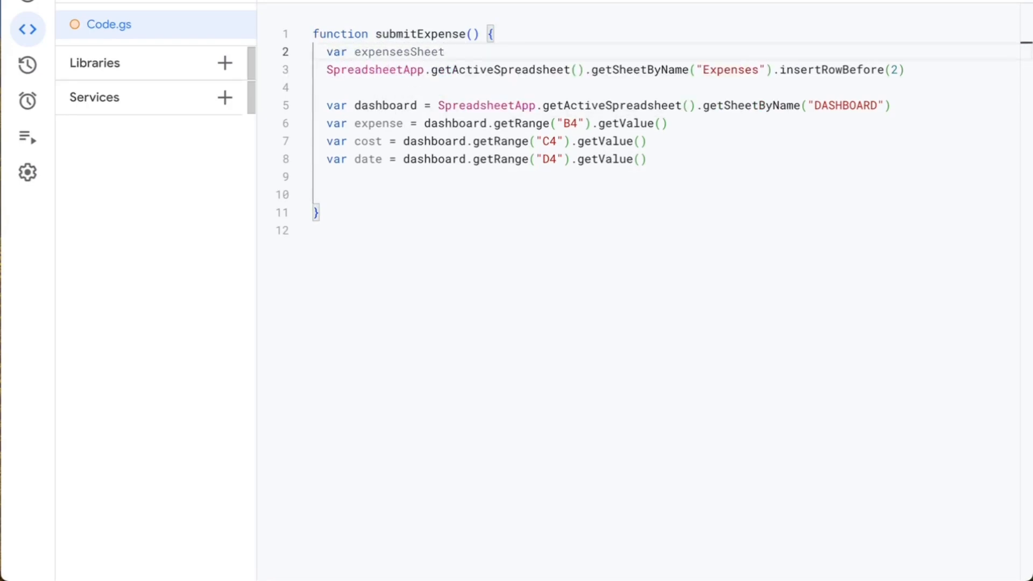
pyautogui.write(' =')
pyautogui.write('SpreadsheetApp.getActiveSpreadsheet().getSheetByName("Expenses")')
# Step: Replace the full sheet reference in the row-insertion line so it reads expensesSheet.insertRowBefore(2)
pyautogui.moveTo(328, 72); pyautogui.dragTo(771, 70)
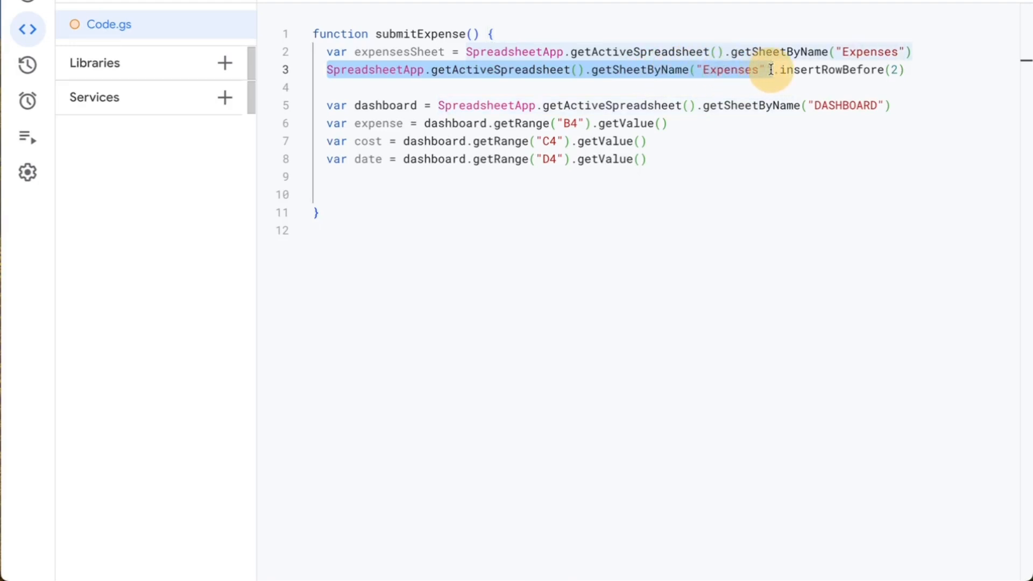
pyautogui.write('espe')
pyautogui.press('Up')
pyautogui.press('Down')
pyautogui.press('Up')
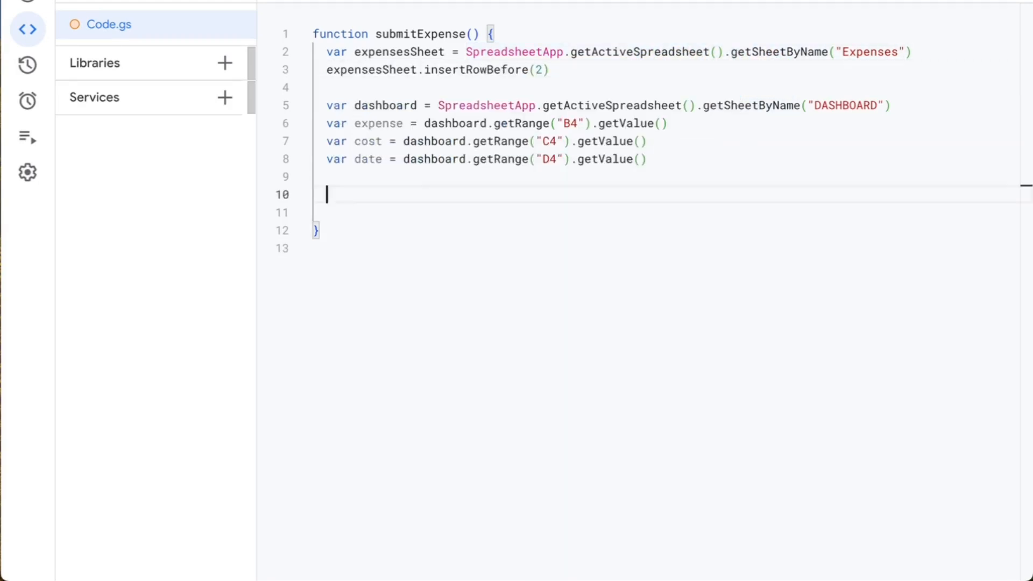
# Step: Below the variable declarations, add the line expensesSheet.getRange(2,1).setValue(expense)
pyautogui.write('expensesSheet')
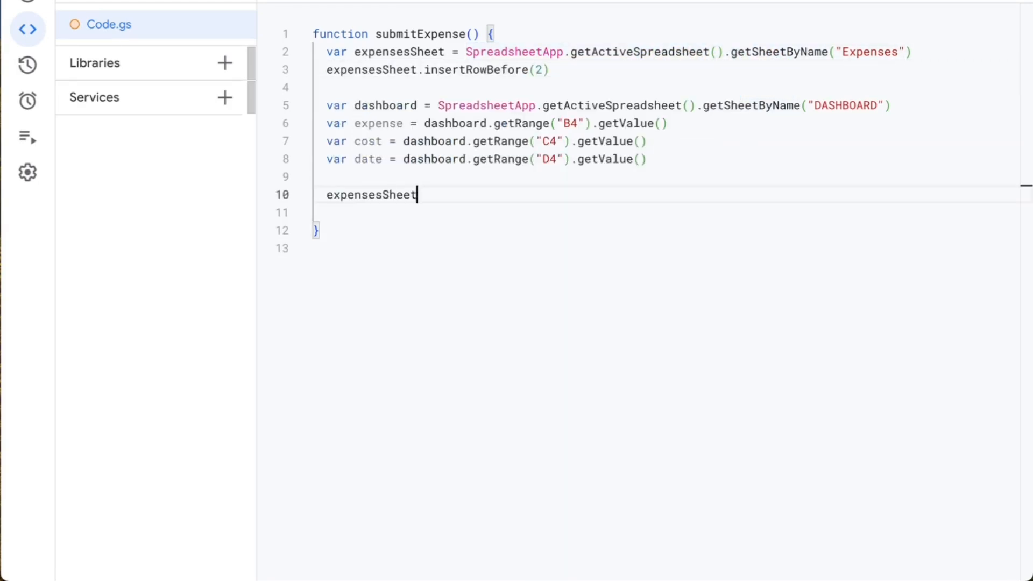
pyautogui.write('.getRange(')
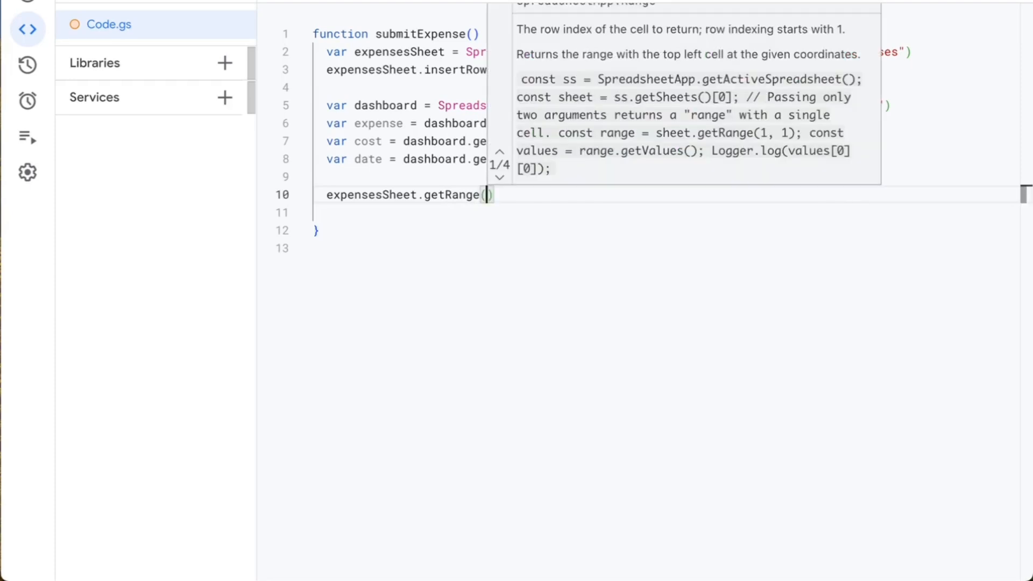
pyautogui.write('2,')
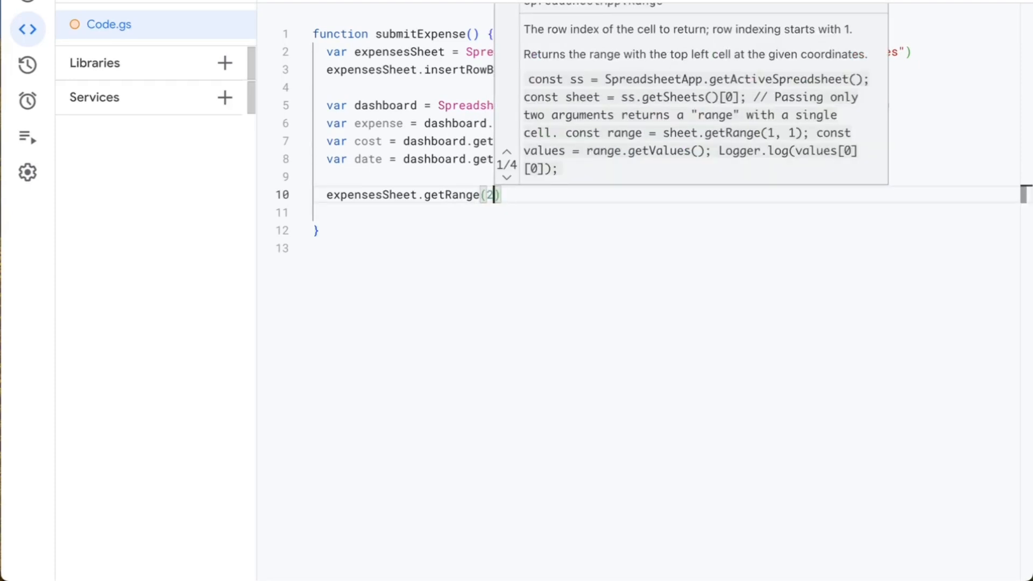
pyautogui.write('1')
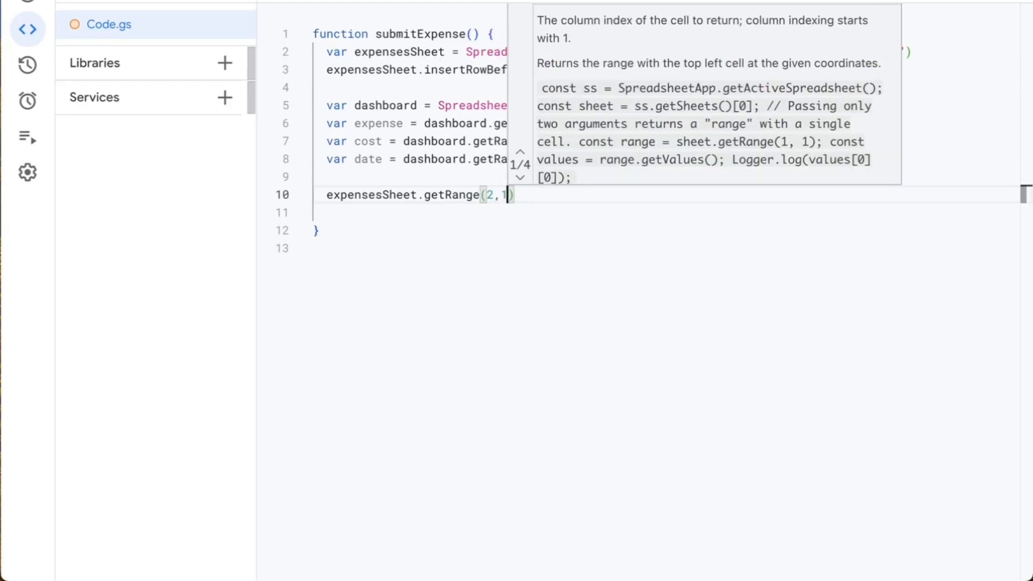
pyautogui.write(').set')
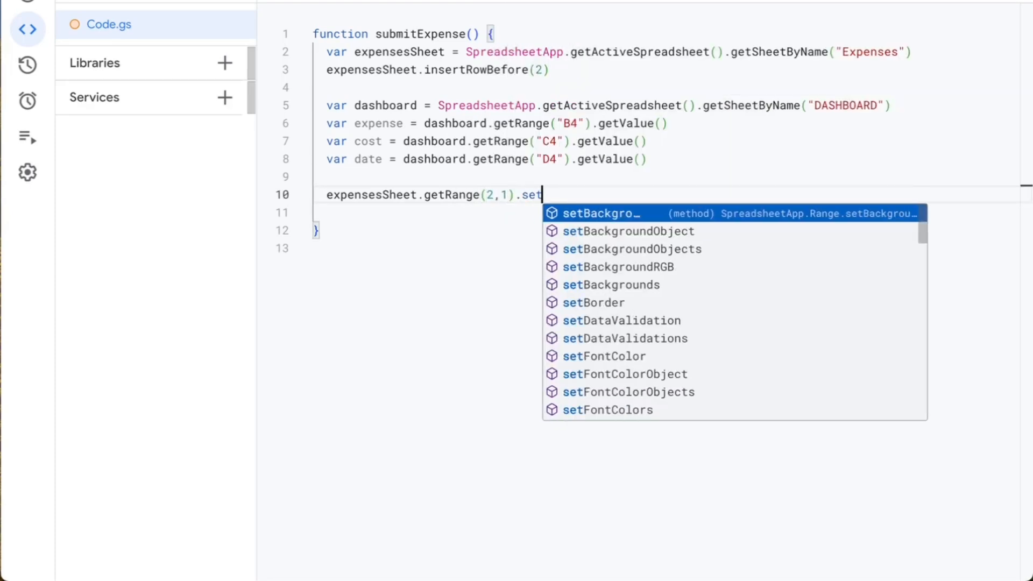
pyautogui.write('Value(expense')
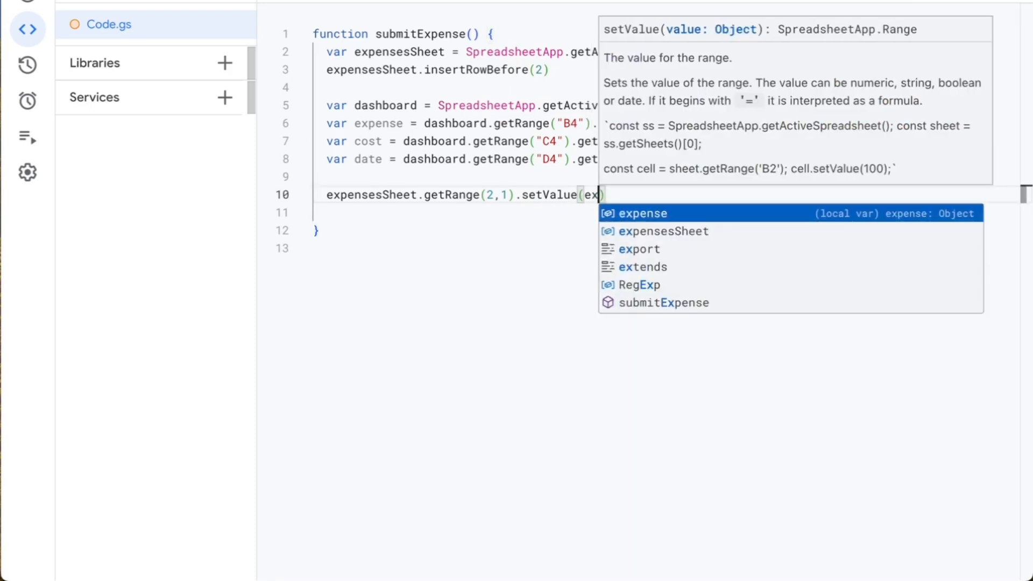
pyautogui.click(329, 197)
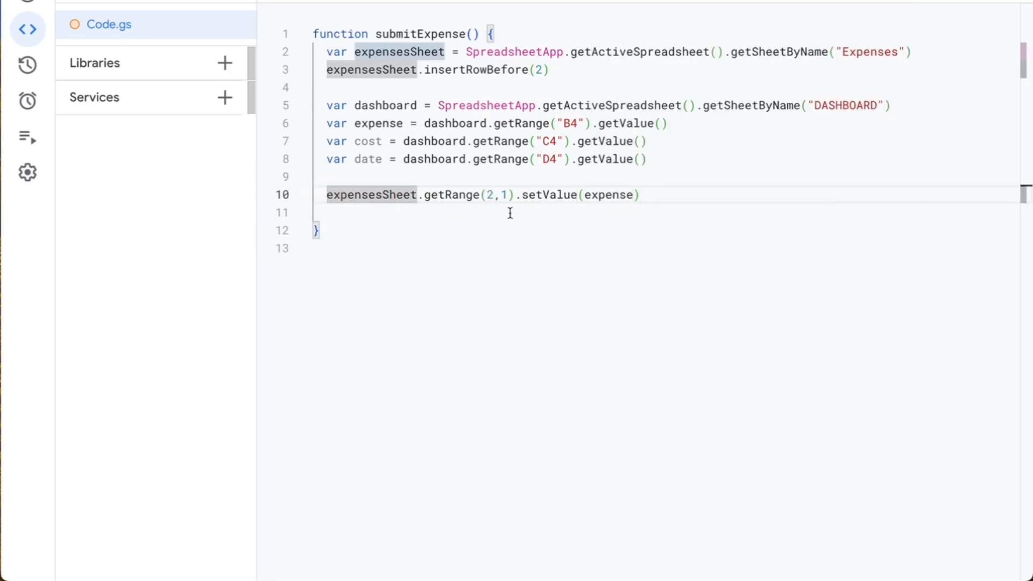
pyautogui.moveTo(483, 195); pyautogui.dragTo(507, 195)
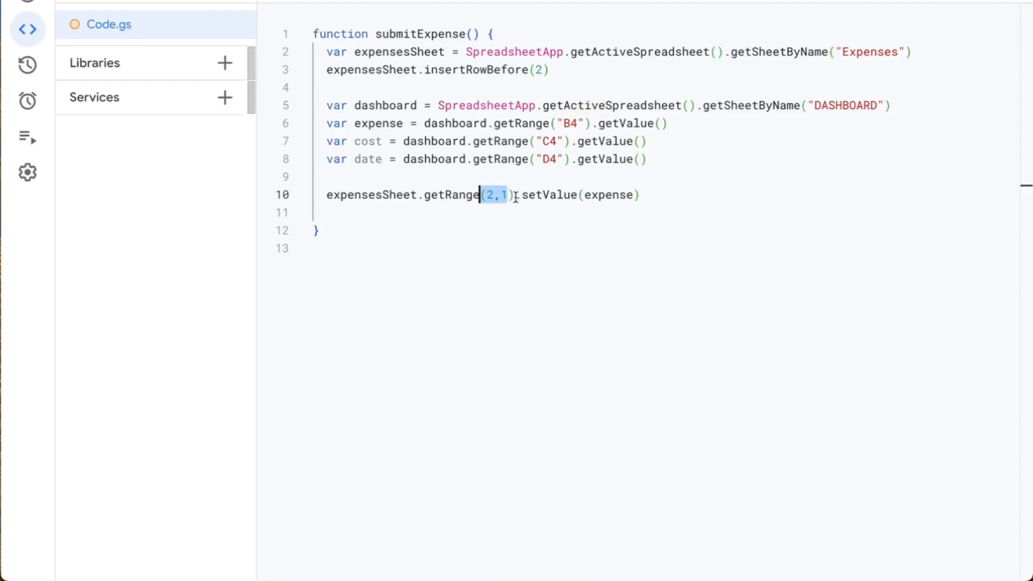
pyautogui.press('Right')
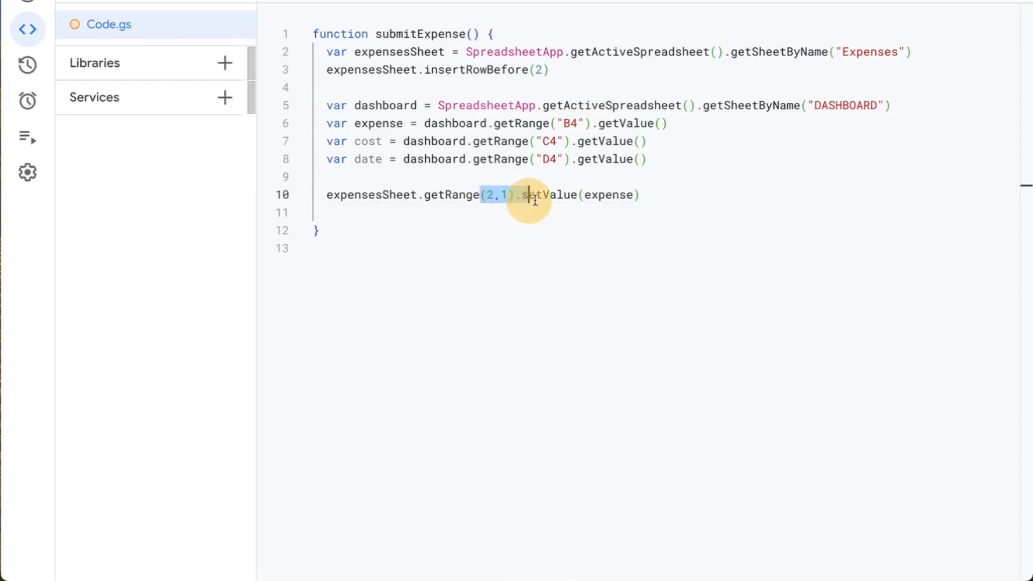
# Step: Duplicate the setValue line below itself, set the copy's range to (2,2), and align its indentation
pyautogui.moveTo(639, 194); pyautogui.dragTo(311, 194)
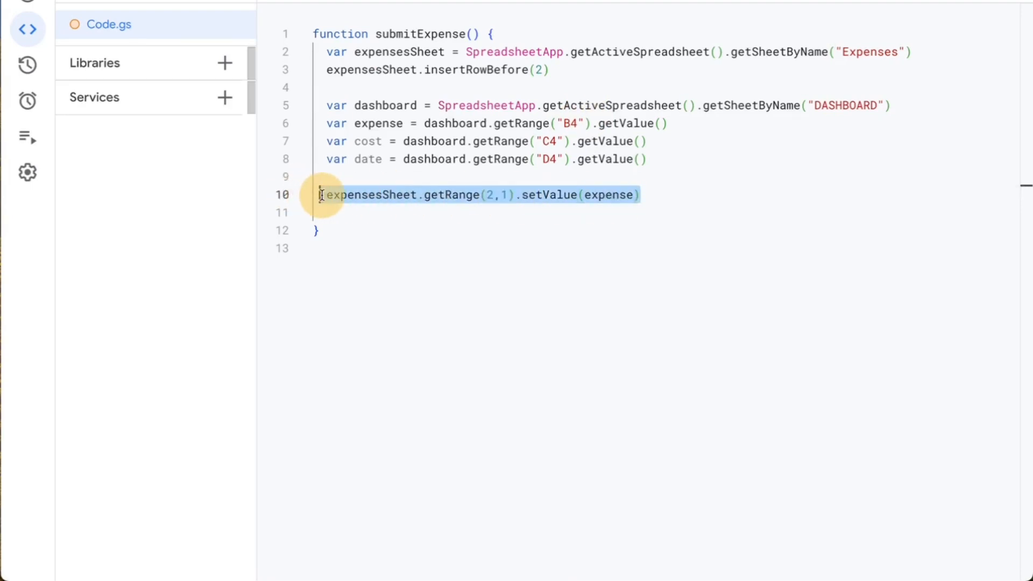
pyautogui.hotkey('ctrl', 'c')
pyautogui.click(662, 196)
pyautogui.press('Return')
pyautogui.hotkey('ctrl', 'v')
pyautogui.doubleClick(516, 213)
pyautogui.write('2')
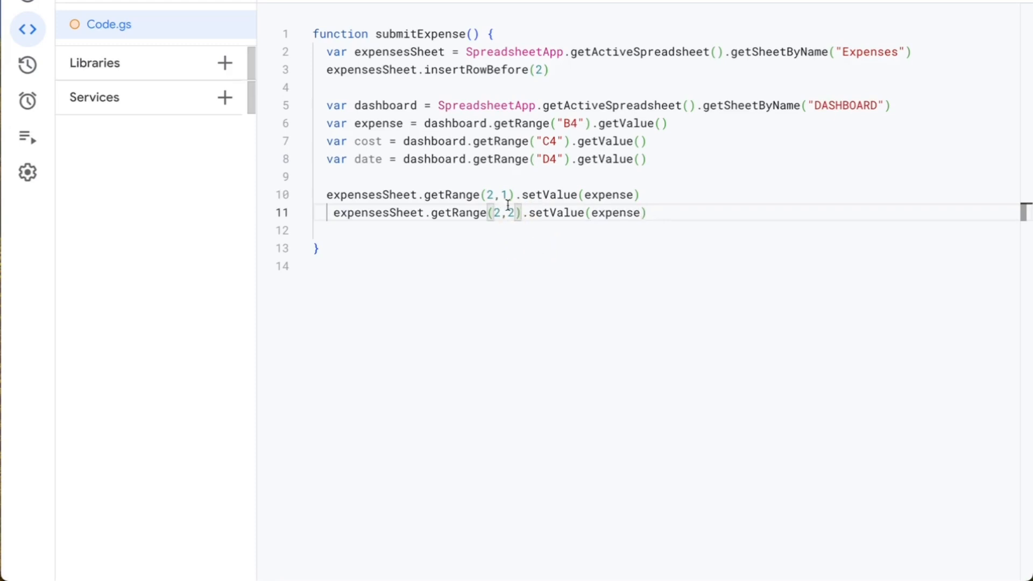
pyautogui.click(334, 214)
pyautogui.press('BackSpace')
# Step: Add a third setValue line with its range set to (2,3) and its indentation aligned with the others
pyautogui.click(664, 212)
pyautogui.press('Return')
pyautogui.hotkey('ctrl', 'v')
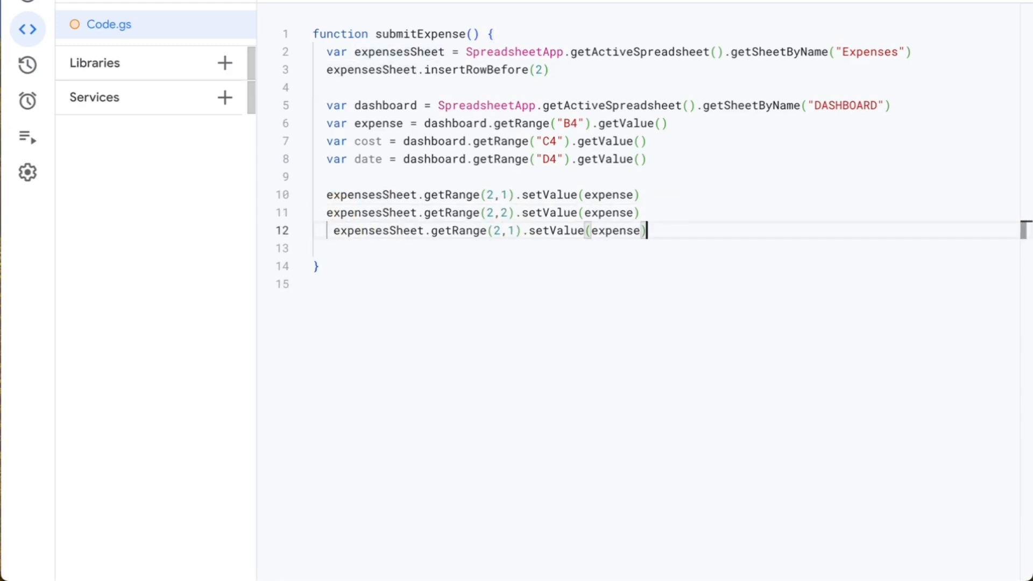
pyautogui.doubleClick(515, 228)
pyautogui.write('3')
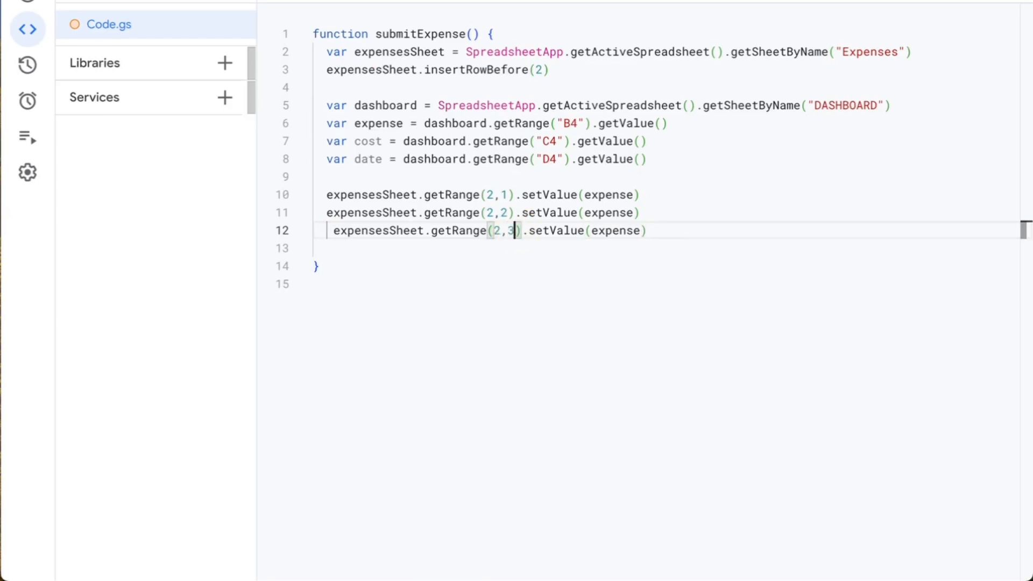
pyautogui.click(334, 232)
pyautogui.press('BackSpace')
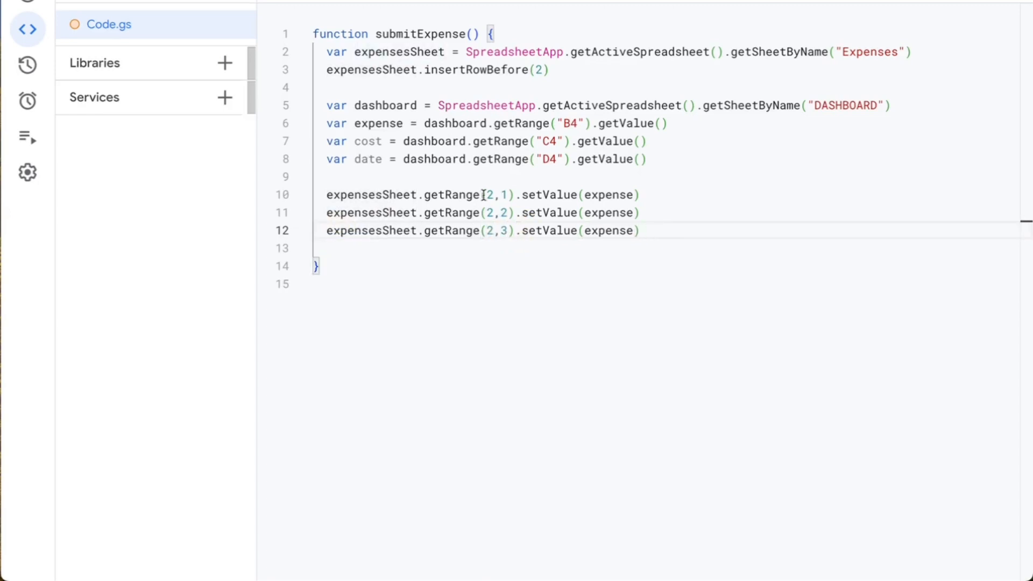
# Step: Change the value written to range (2,2) to cost and to range (2,3) to date, and save the script
pyautogui.click(611, 194)
pyautogui.doubleClick(609, 212)
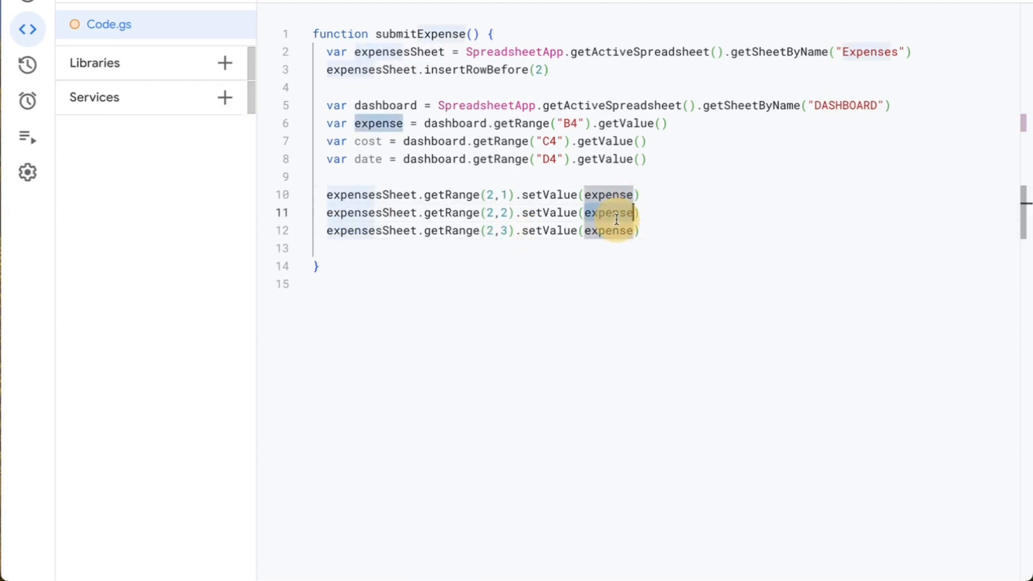
pyautogui.write('cost')
pyautogui.doubleClick(589, 233)
pyautogui.write('date')
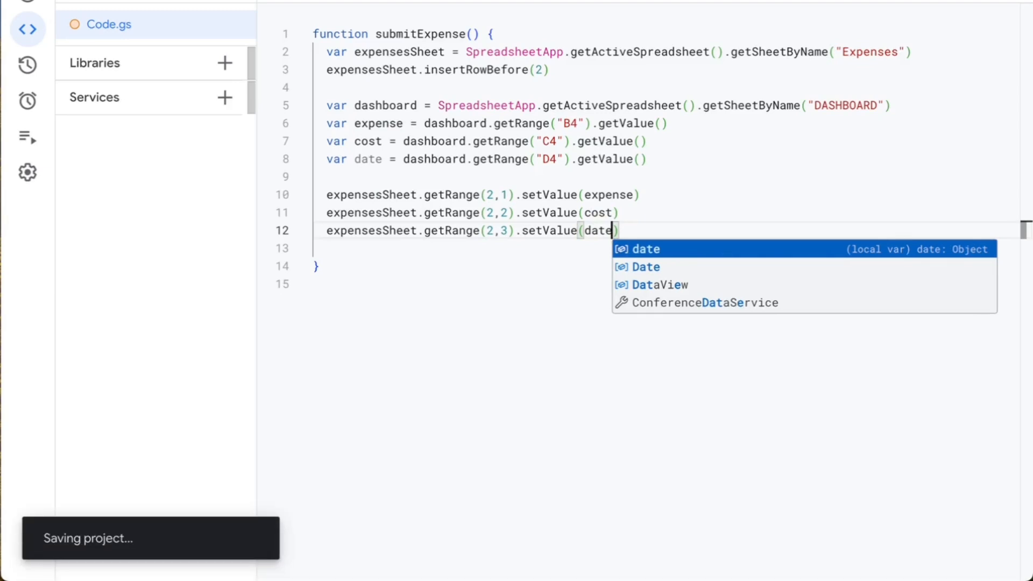
pyautogui.hotkey('ctrl', 's')
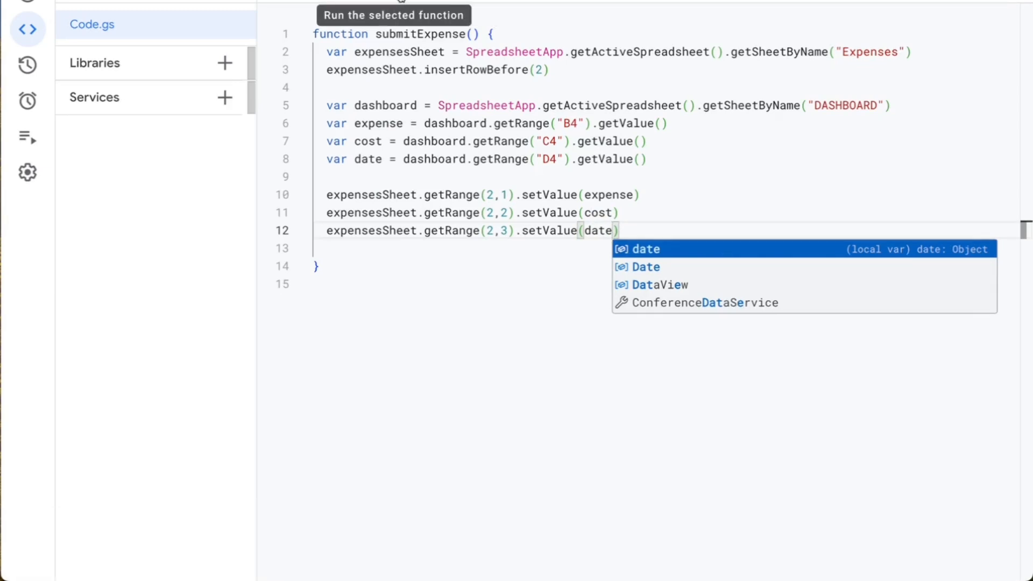
# Step: Below the setValue lines, add the line dashboard.getRange("B4").clearContent(), reusing the range reference from the expense variable
pyautogui.click(491, 273)
pyautogui.click(655, 241)
pyautogui.click(639, 231)
pyautogui.press('Return')
pyautogui.press('Return')
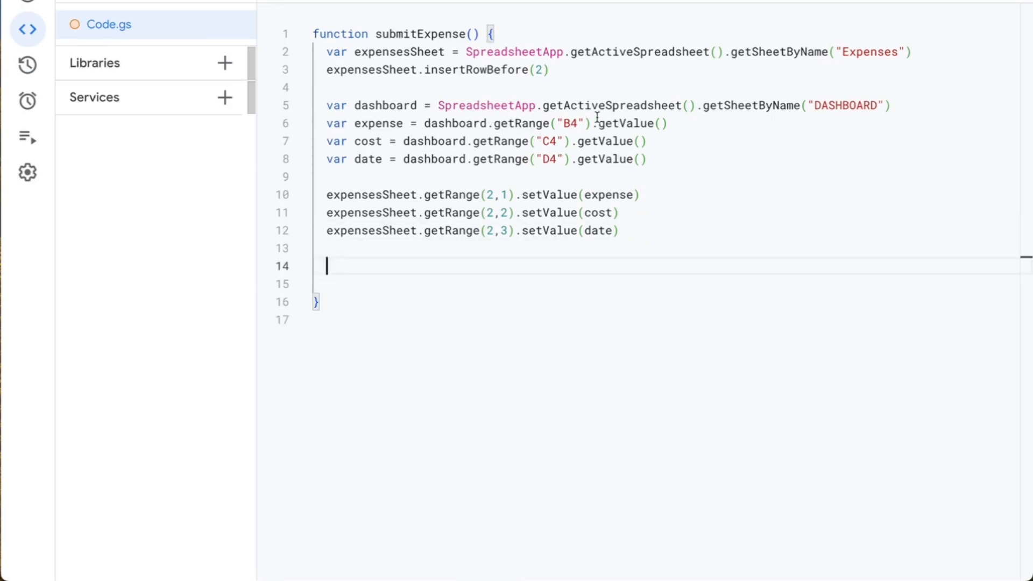
pyautogui.moveTo(585, 123)
pyautogui.mouseDown()
pyautogui.moveTo(425, 123)
pyautogui.moveTo(594, 122)
pyautogui.mouseUp()
pyautogui.press('super+c')
pyautogui.click(351, 283)
pyautogui.press('BackSpace')
pyautogui.press('super+v')
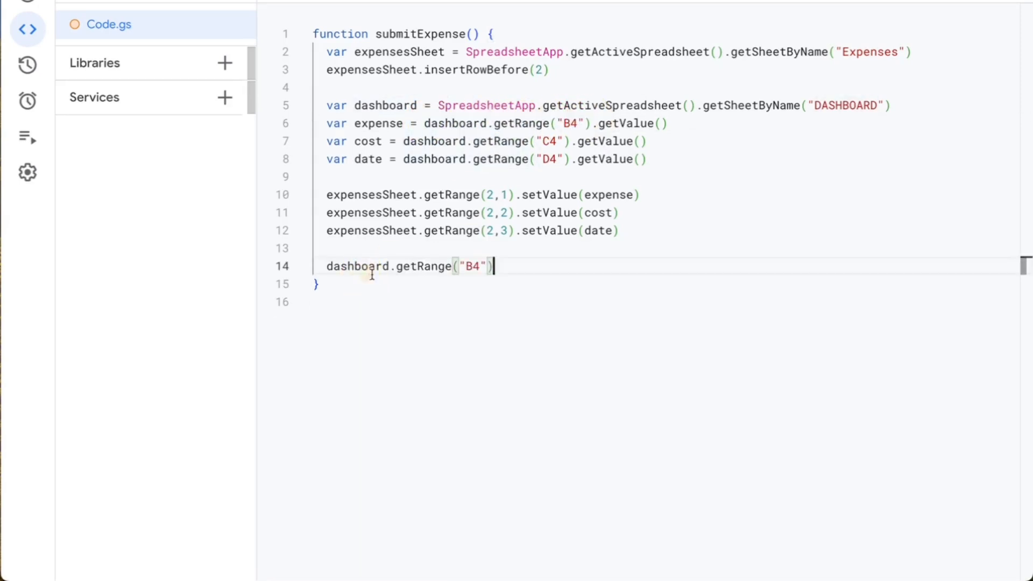
pyautogui.write('.clear')
pyautogui.press('Down')
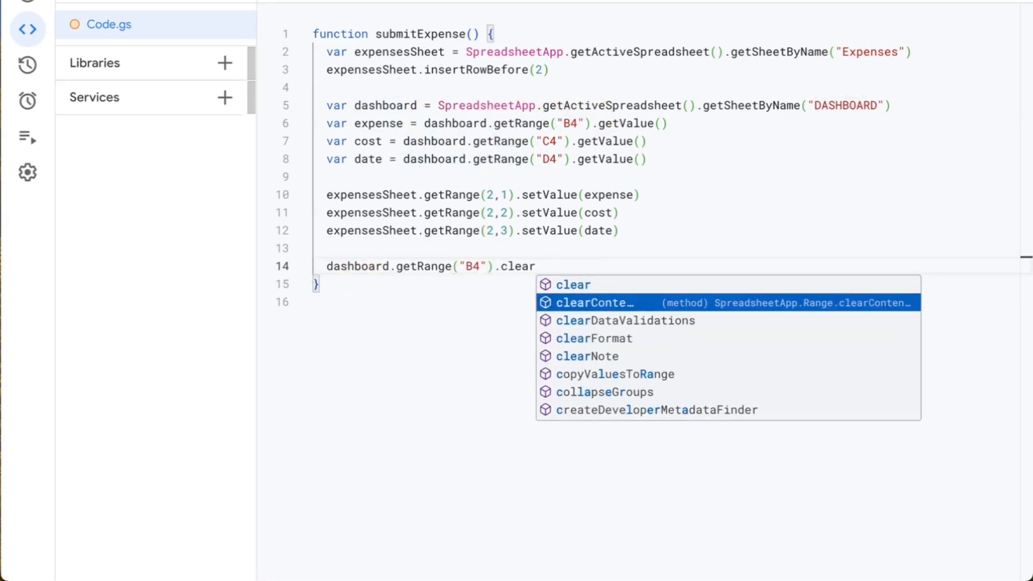
pyautogui.press('Return')
# Step: Duplicate the clearContent line directly below itself and set the copy's range to C4
pyautogui.moveTo(599, 266); pyautogui.dragTo(326, 265)
pyautogui.hotkey('shift', 'alt', 'Down')
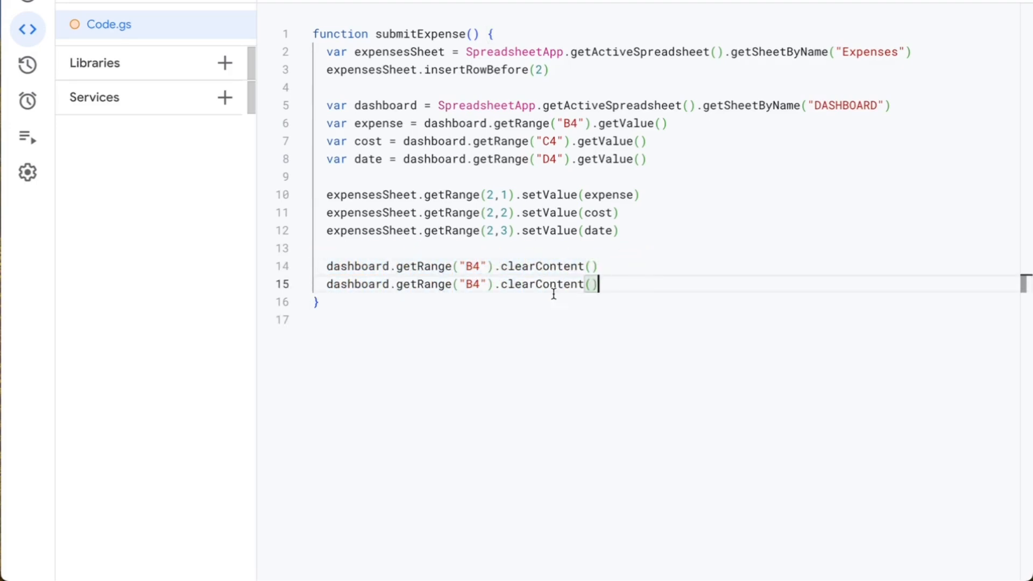
pyautogui.click(477, 283)
pyautogui.write('BC')
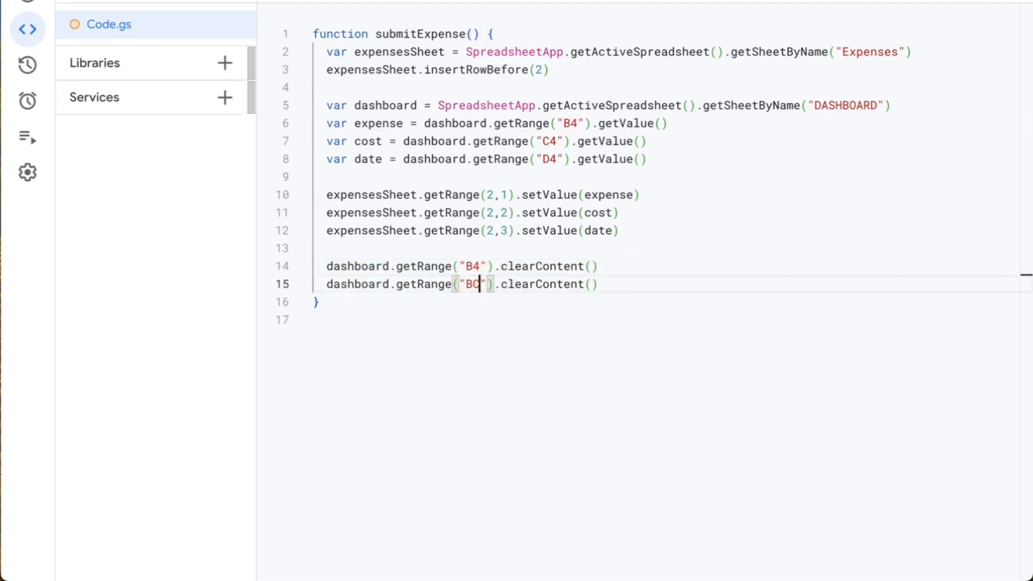
pyautogui.press('BackSpace')
pyautogui.press('BackSpace')
pyautogui.write('C4')
# Step: Add a third clearContent line with its range set to D4, and save the script
pyautogui.hotkey('shift', 'alt', 'Down')
pyautogui.doubleClick(472, 301)
pyautogui.write('D4')
pyautogui.hotkey('ctrl', 's')
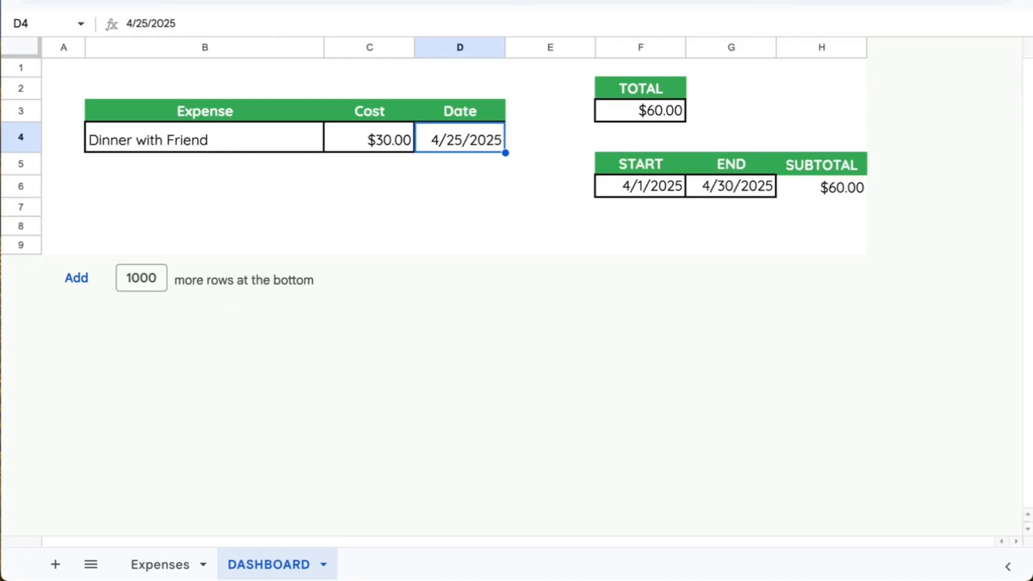
# Step: Examine the entry in B4:D4 on the DASHBOARD sheet and the existing rows on the Expenses sheet before running the script
pyautogui.click(201, 144)
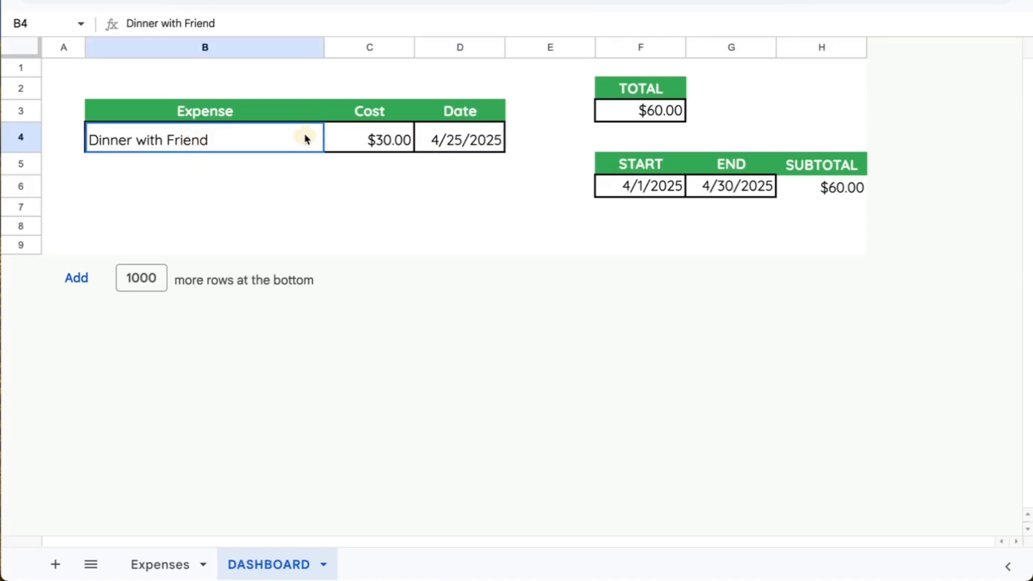
pyautogui.moveTo(293, 138); pyautogui.dragTo(469, 141)
pyautogui.click(173, 563)
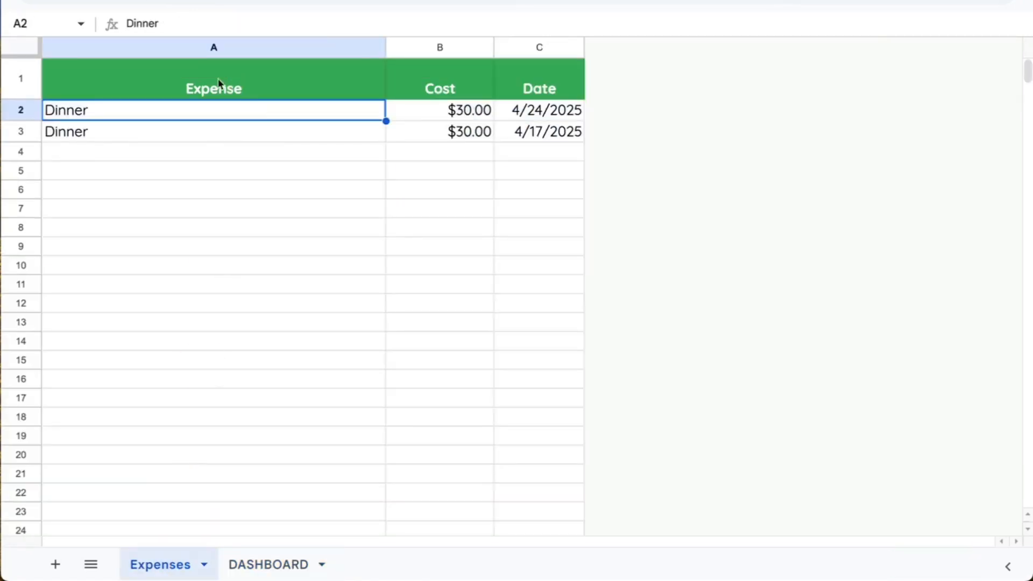
pyautogui.click(20, 110)
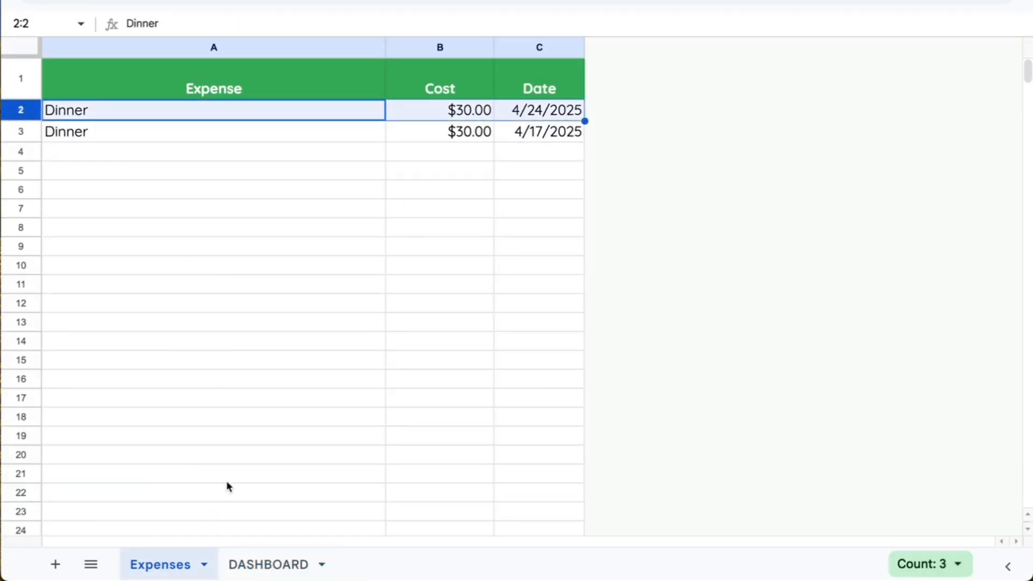
pyautogui.click(281, 569)
pyautogui.click(270, 139)
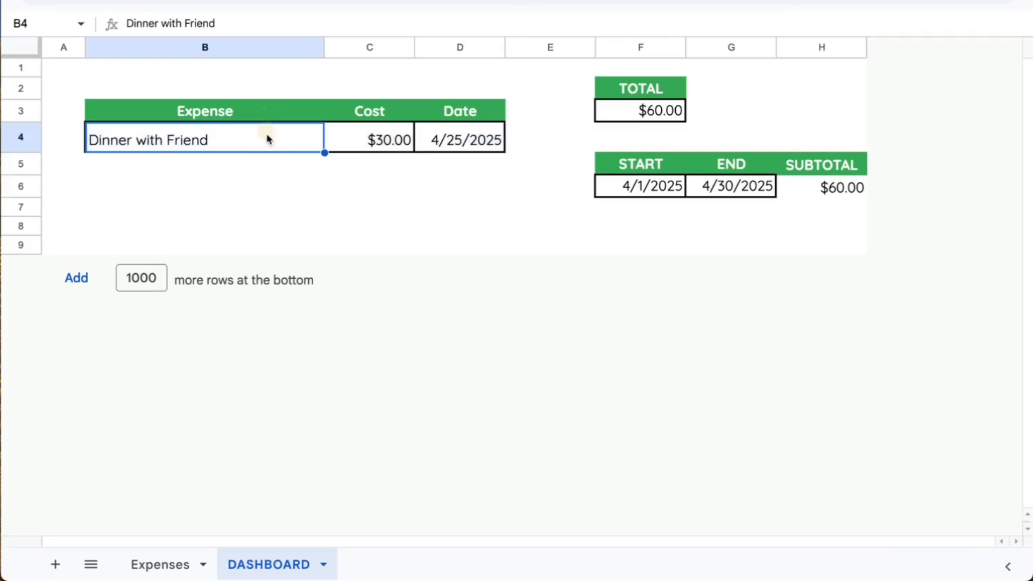
pyautogui.click(183, 566)
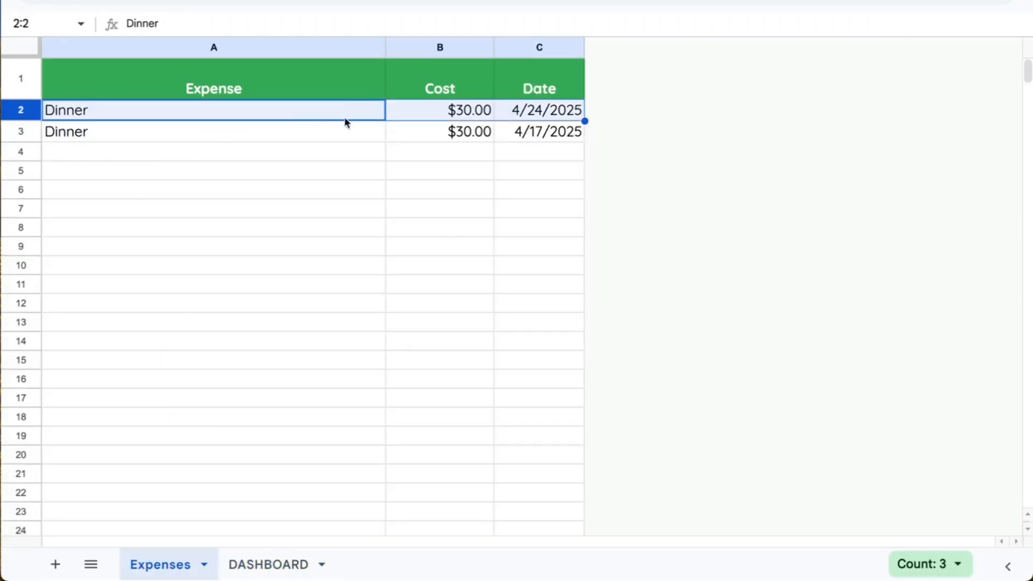
pyautogui.click(236, 575)
pyautogui.moveTo(292, 146); pyautogui.dragTo(222, 141)
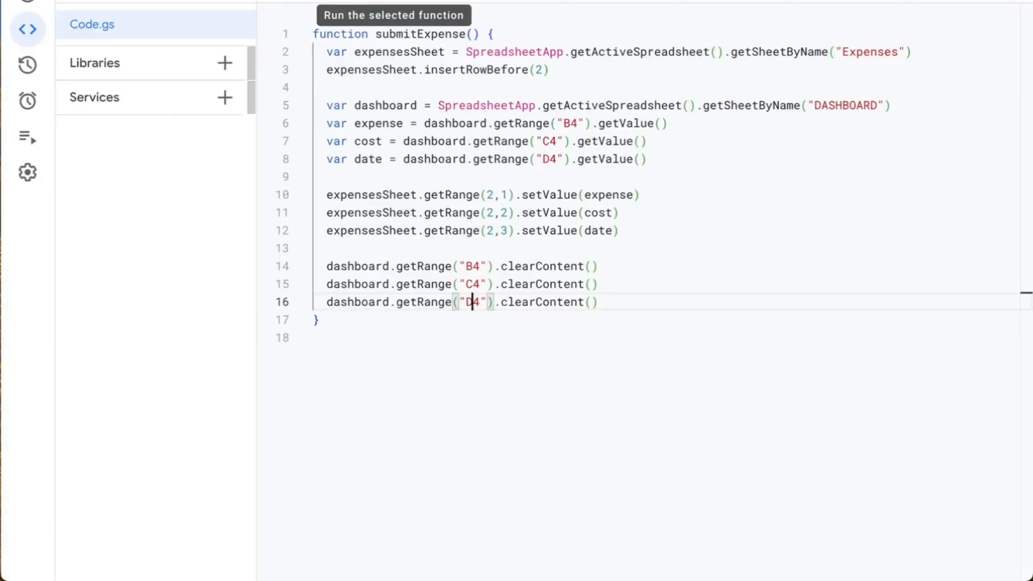
# Step: Run submitExpense, review its requested permissions, and check row 2 of the Expenses sheet and the DASHBOARD entry row
pyautogui.click(399, 1)
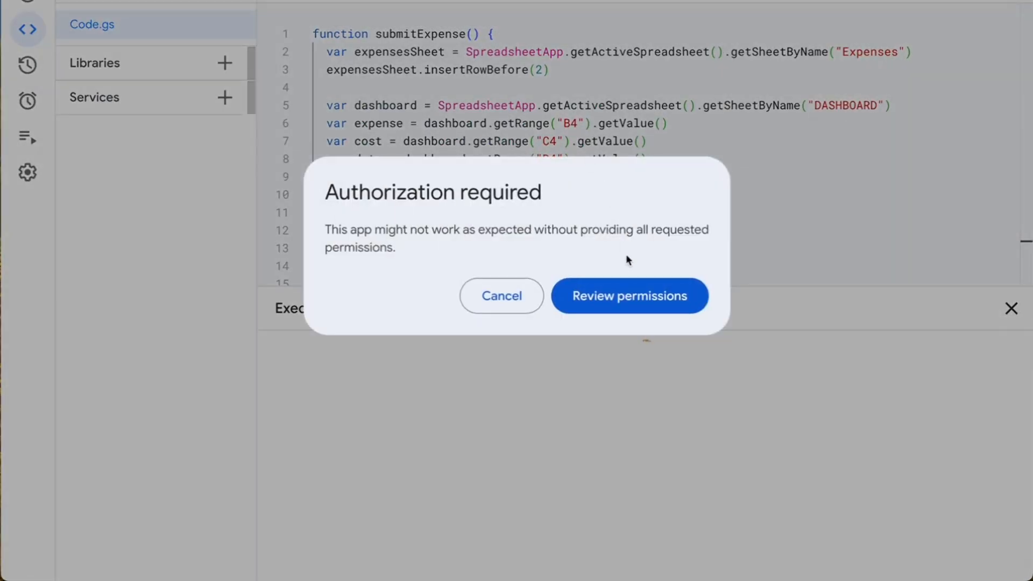
pyautogui.click(608, 301)
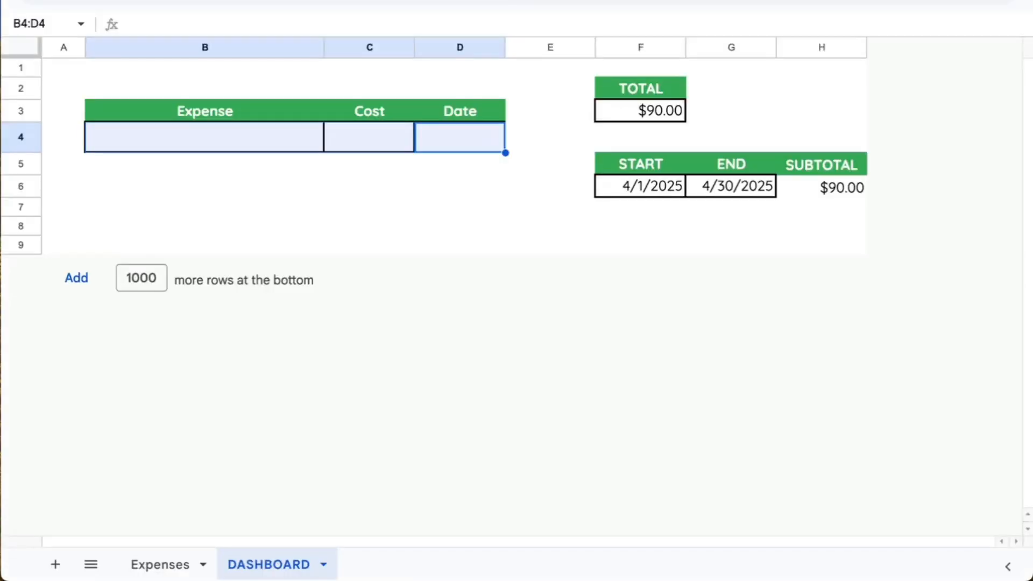
pyautogui.click(162, 563)
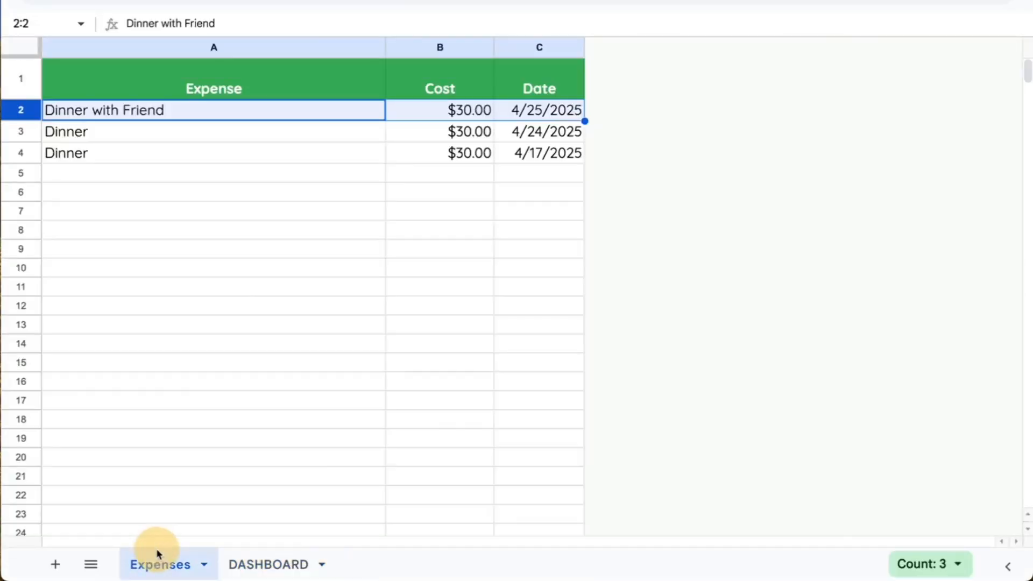
pyautogui.click(245, 111)
pyautogui.moveTo(245, 112); pyautogui.dragTo(522, 110)
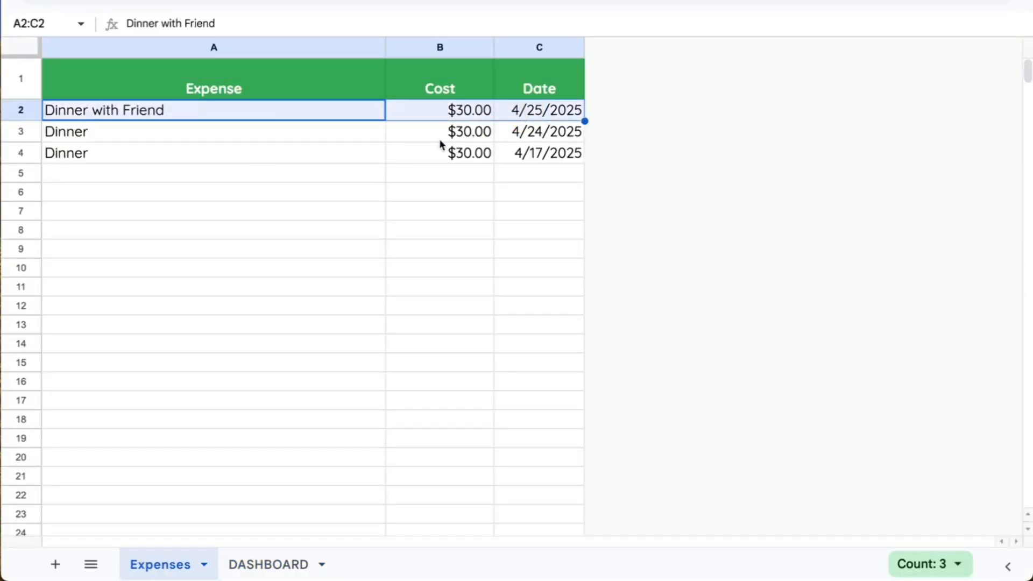
pyautogui.click(269, 565)
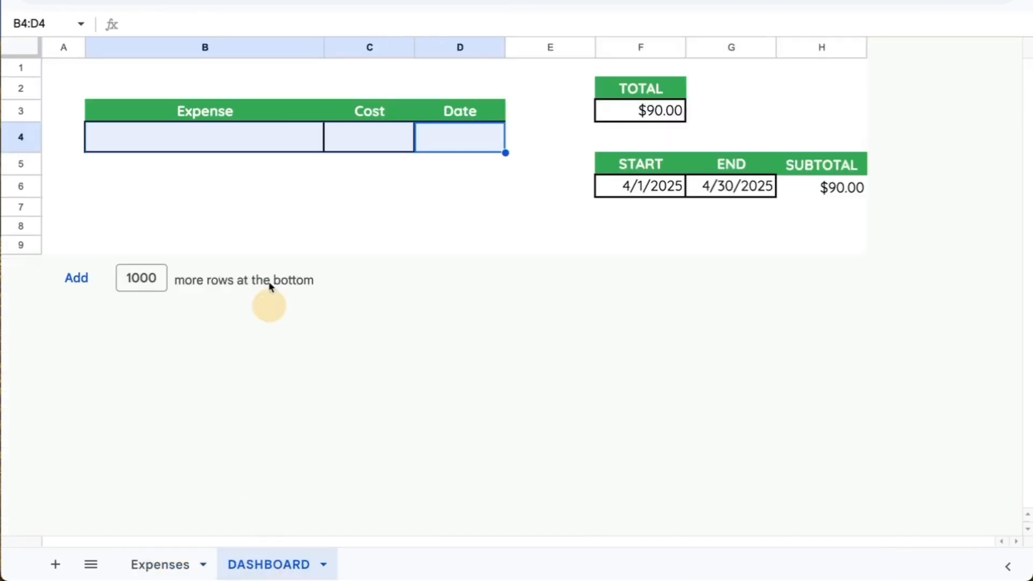
# Step: Start a new drawing on the DASHBOARD sheet and draw a wide bevel shape on its canvas
pyautogui.click(99, 75)
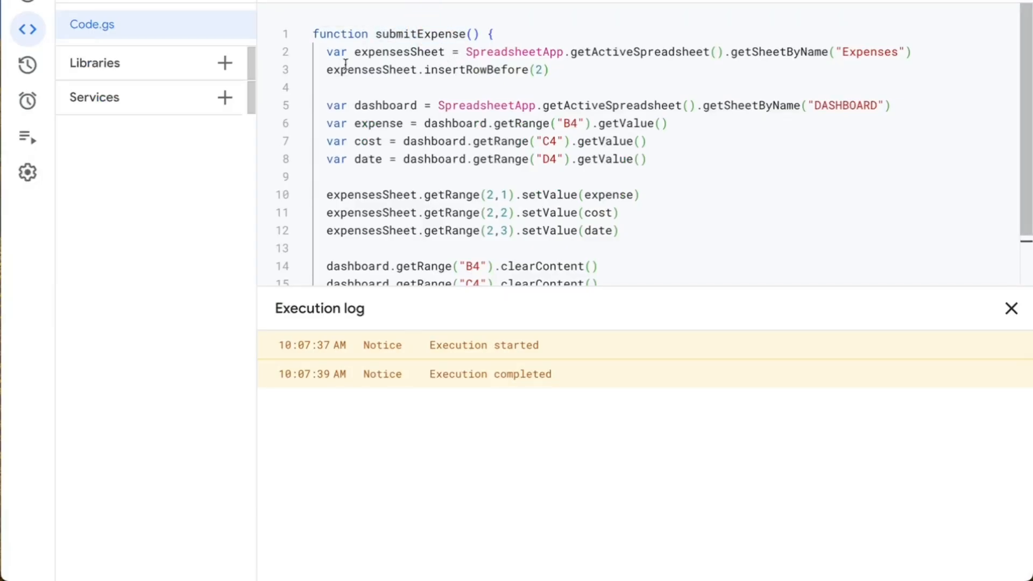
pyautogui.doubleClick(397, 33)
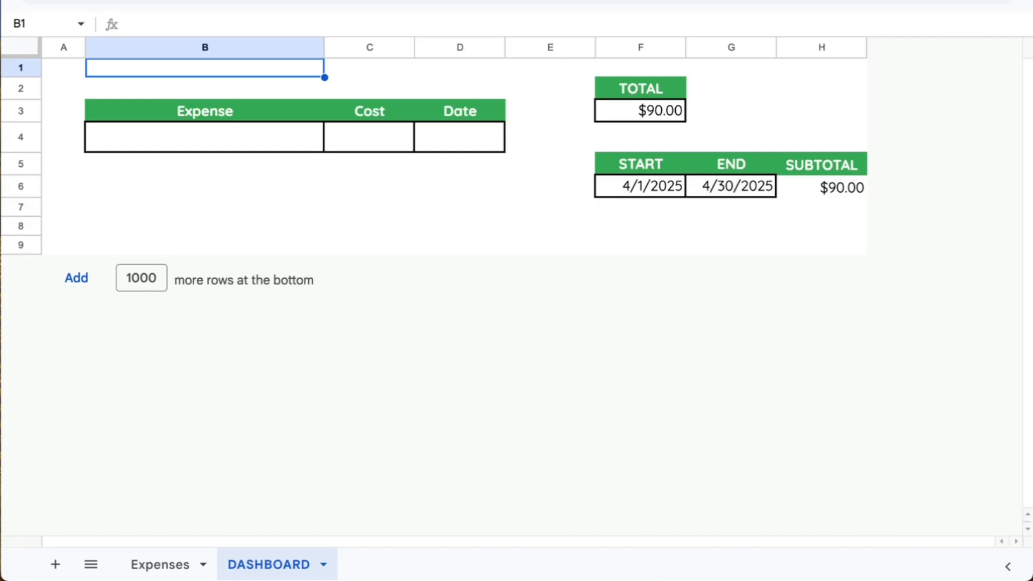
pyautogui.click(180, 1)
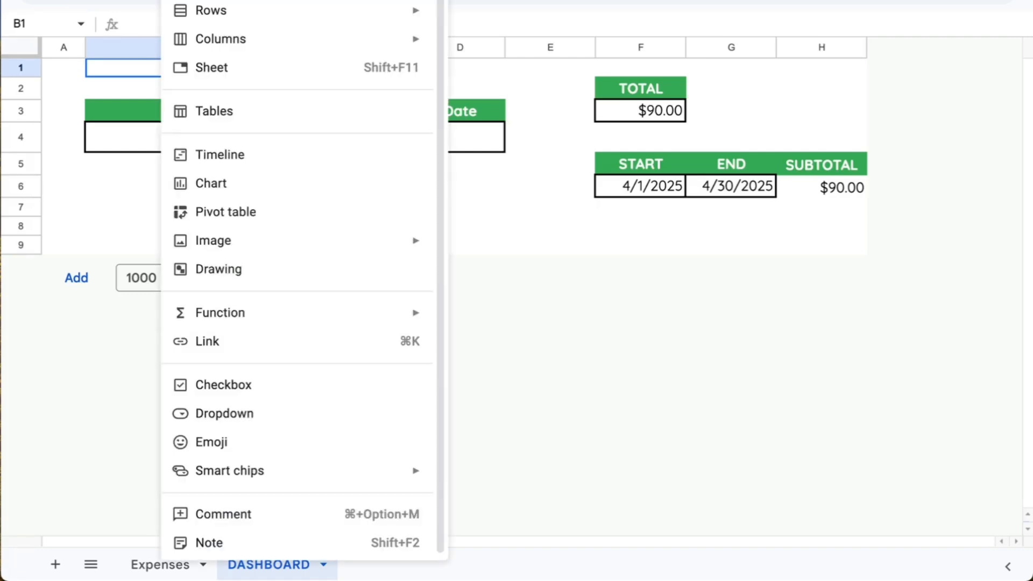
pyautogui.click(275, 264)
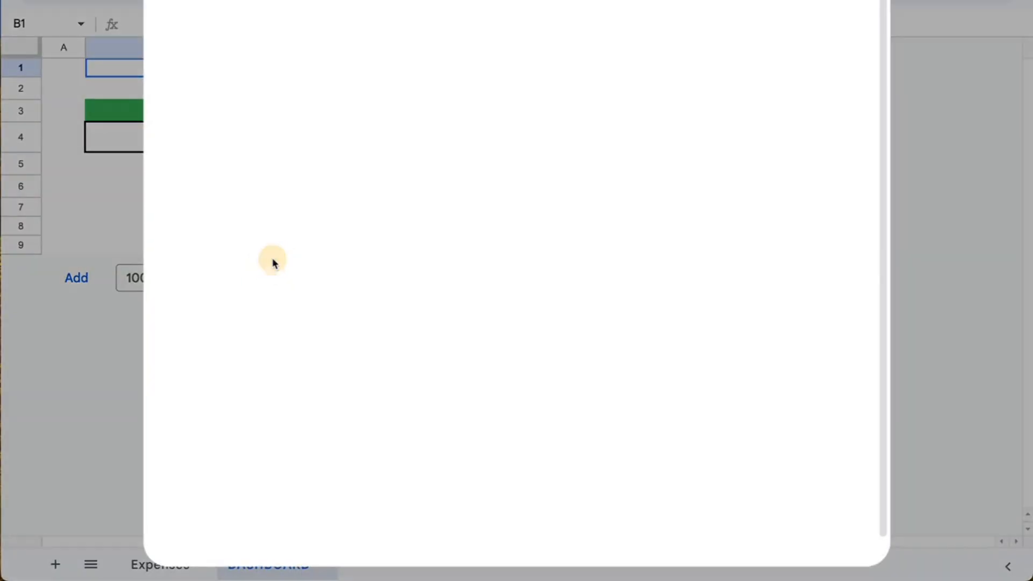
pyautogui.click(404, 39)
pyautogui.moveTo(474, 76)
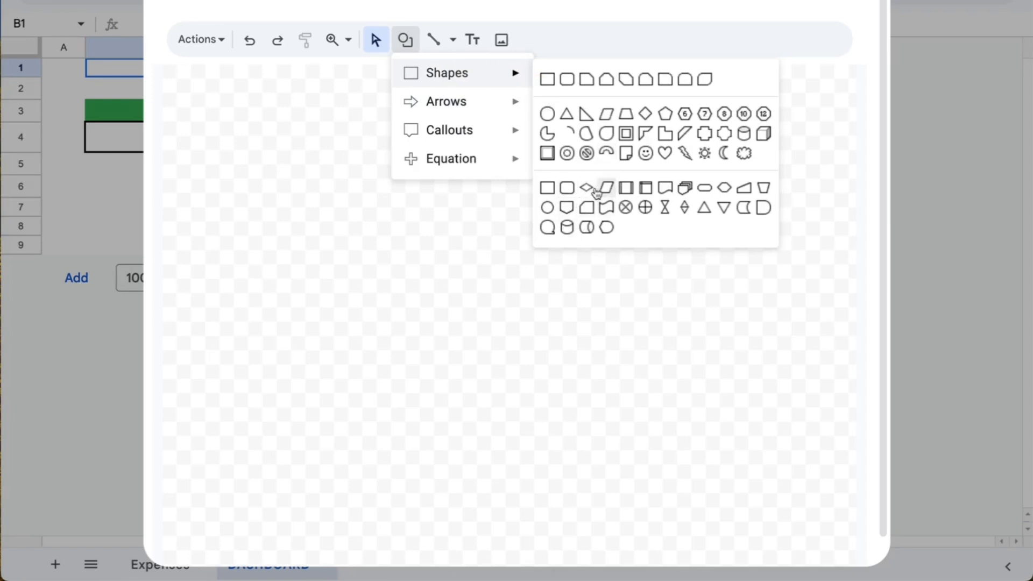
pyautogui.click(547, 154)
pyautogui.moveTo(285, 203); pyautogui.dragTo(507, 296)
# Step: Label the bevel shape SUBMIT EXPENSE and make it smaller, keeping it wide enough for the text on one line
pyautogui.write('SU')
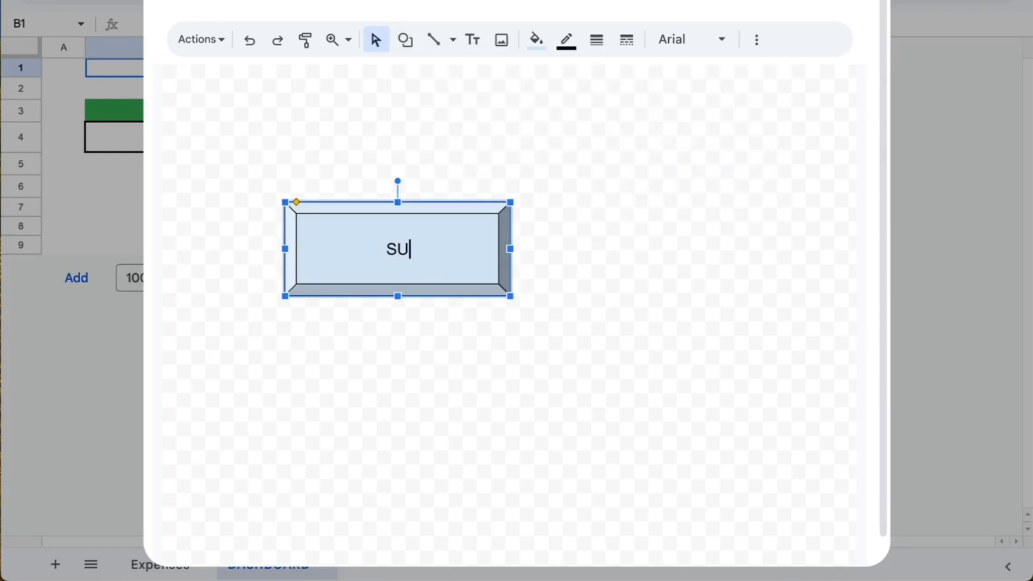
pyautogui.write('BMIT EXPENSE')
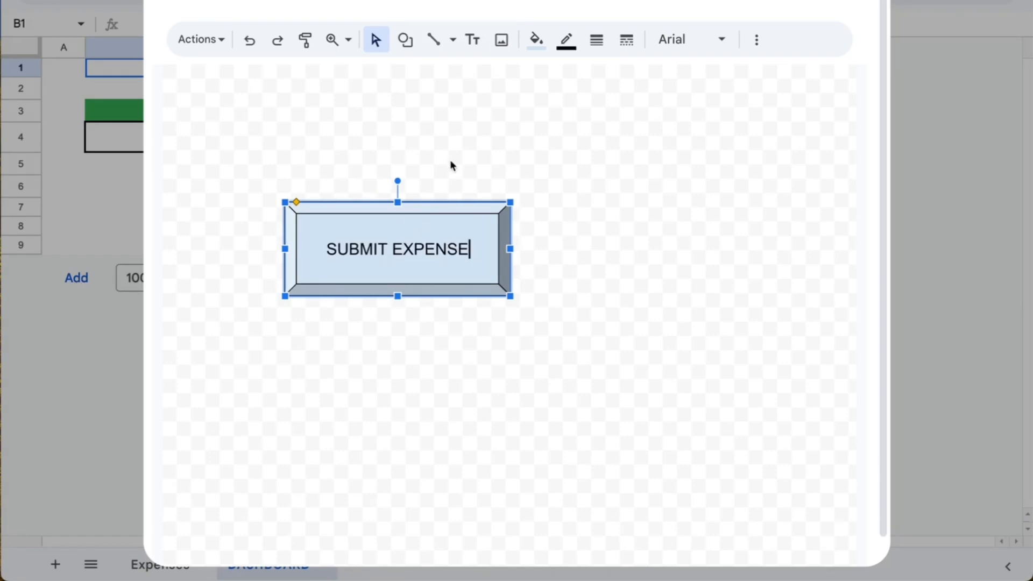
pyautogui.moveTo(511, 296); pyautogui.dragTo(457, 273)
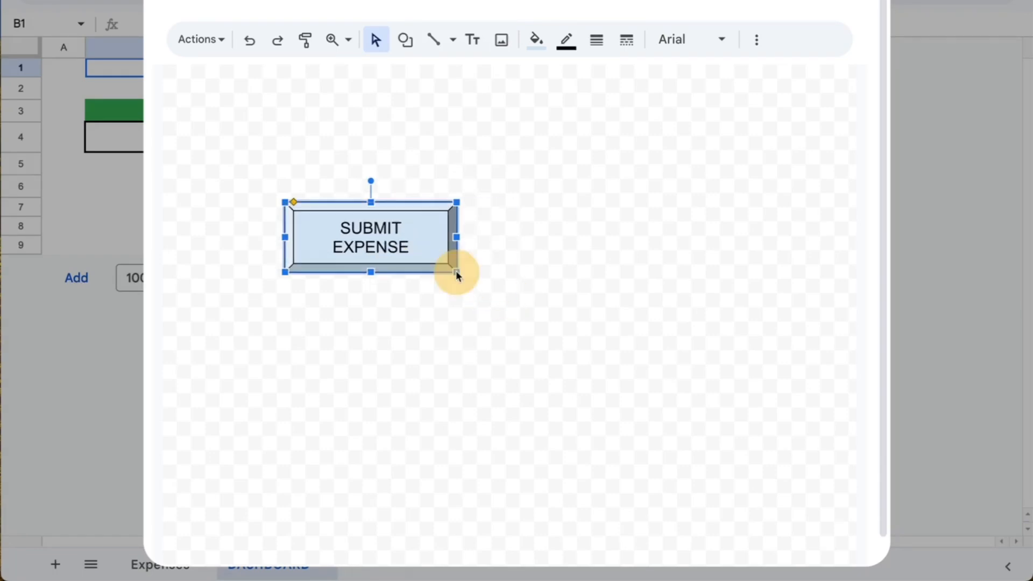
pyautogui.moveTo(456, 237); pyautogui.dragTo(491, 239)
pyautogui.click(501, 162)
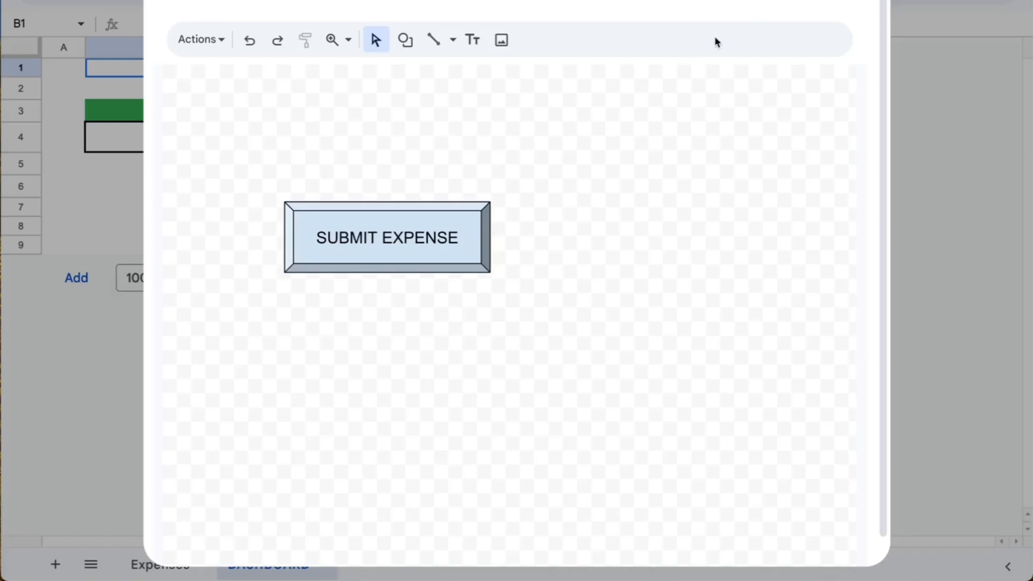
# Step: Save the drawing into the sheet, shrink it, and place it just below the Expense entry cell in column B
pyautogui.click(831, 2)
pyautogui.click(211, 134)
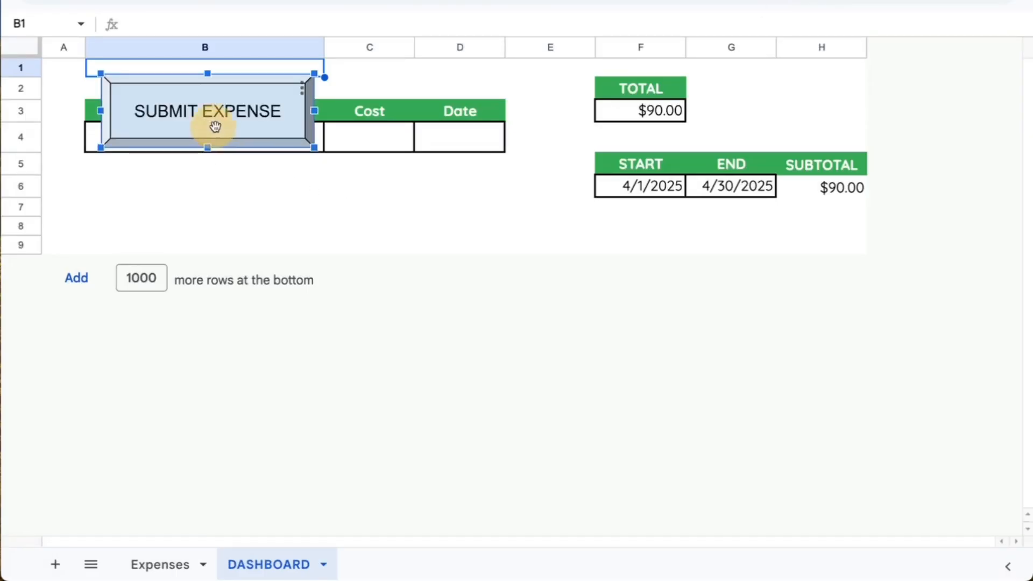
pyautogui.moveTo(317, 149)
pyautogui.mouseDown()
pyautogui.moveTo(221, 112)
pyautogui.moveTo(148, 208)
pyautogui.moveTo(168, 193)
pyautogui.mouseUp()
# Step: Assign the submitExpense script to the SUBMIT EXPENSE button
pyautogui.click(199, 186)
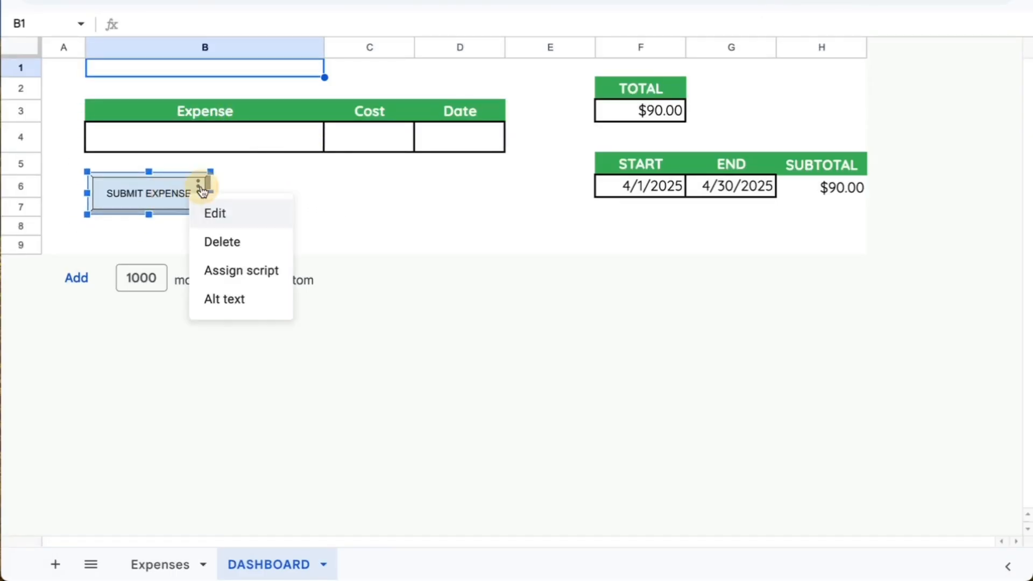
pyautogui.click(230, 271)
pyautogui.write('submitExpense')
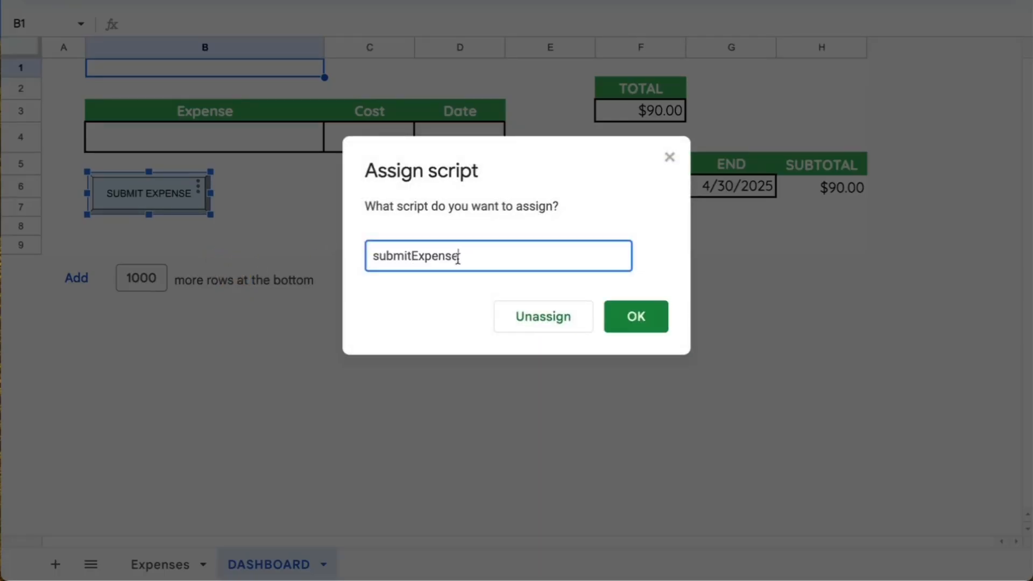
pyautogui.click(629, 318)
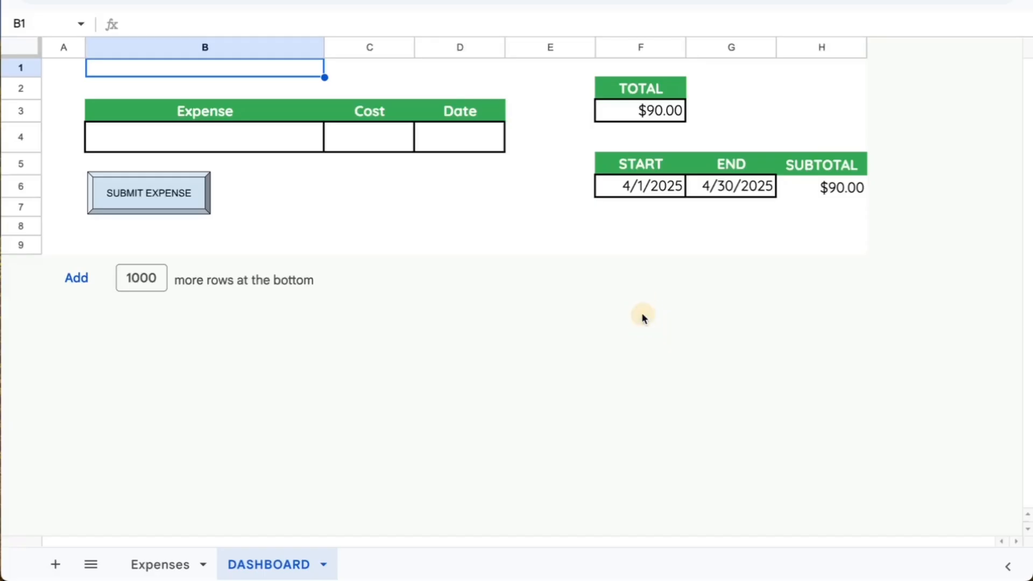
# Step: Fill the DASHBOARD entry row with the expense New Bike, cost 100 and date 4/21/2025, and submit it
pyautogui.click(280, 145)
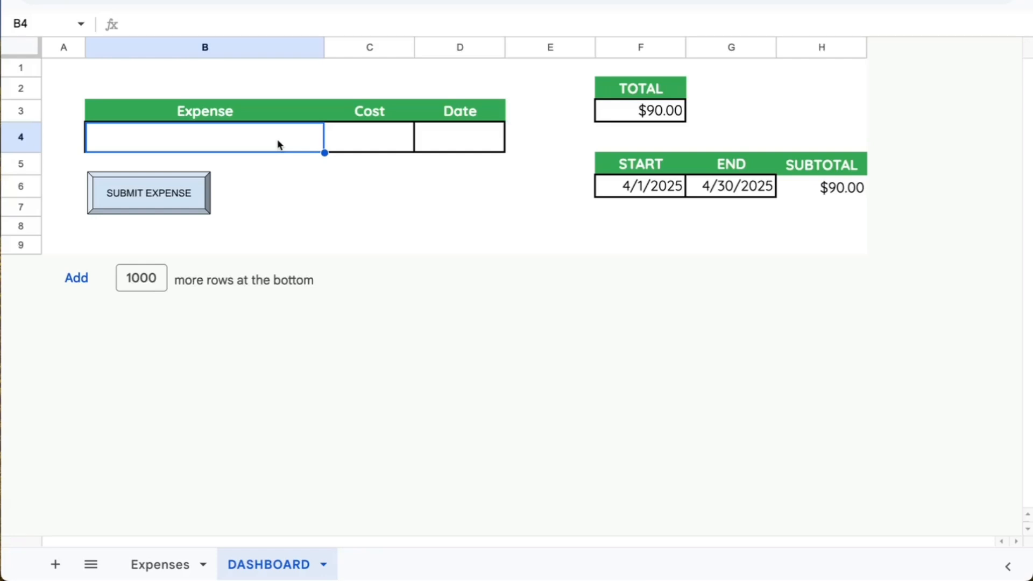
pyautogui.write('New Bike')
pyautogui.press('Tab')
pyautogui.write('100')
pyautogui.press('Tab')
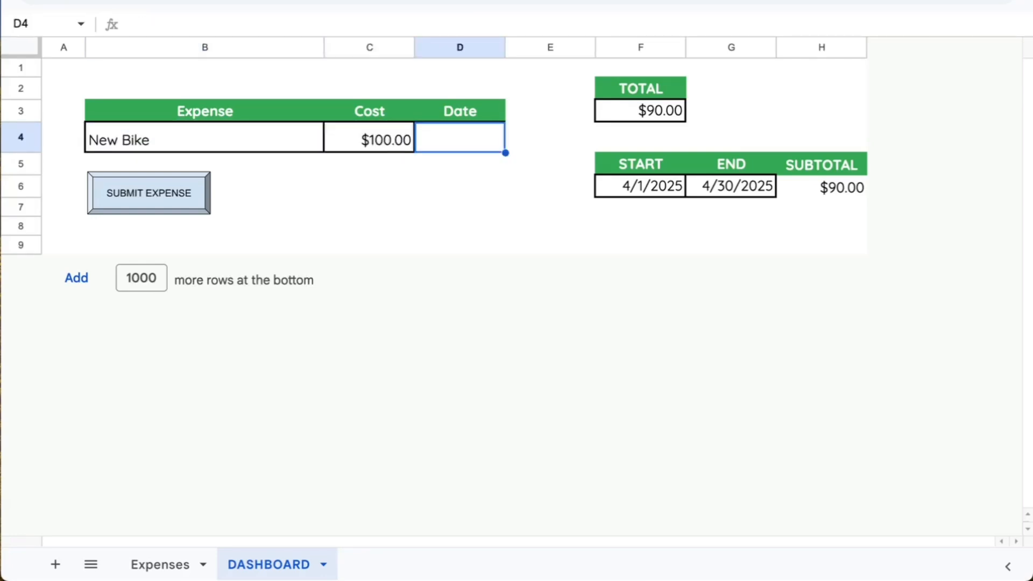
pyautogui.doubleClick(467, 138)
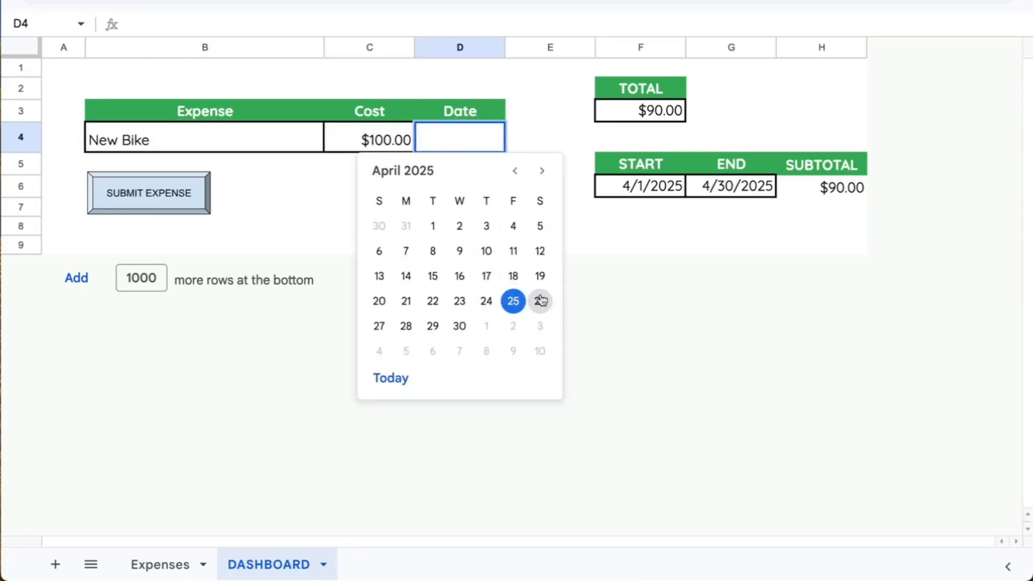
pyautogui.click(406, 300)
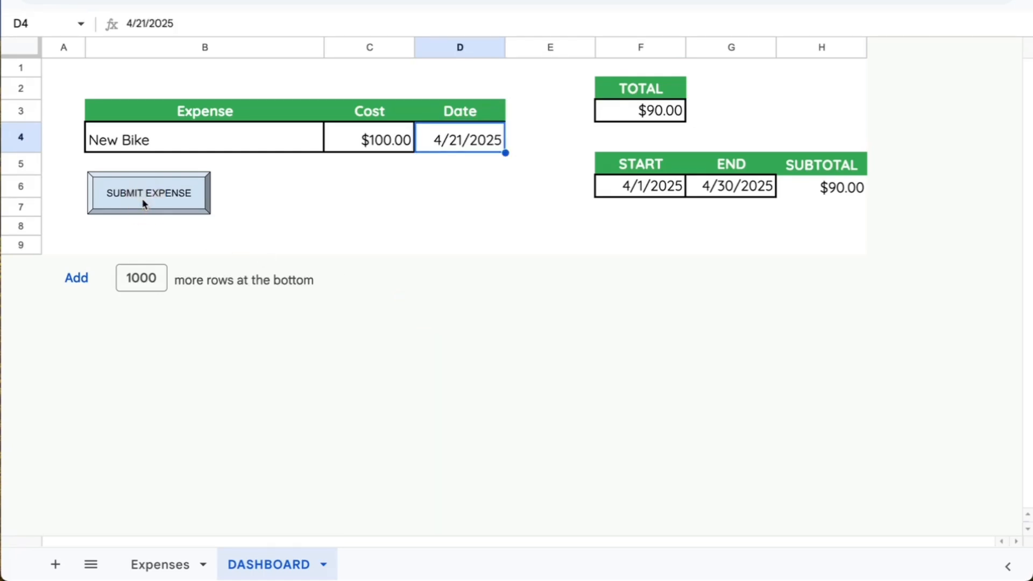
# Step: Check the DASHBOARD entry row and the first data row on the Expenses sheet, and inspect the TOTAL cell on DASHBOARD
pyautogui.moveTo(230, 138); pyautogui.dragTo(549, 139)
pyautogui.click(157, 565)
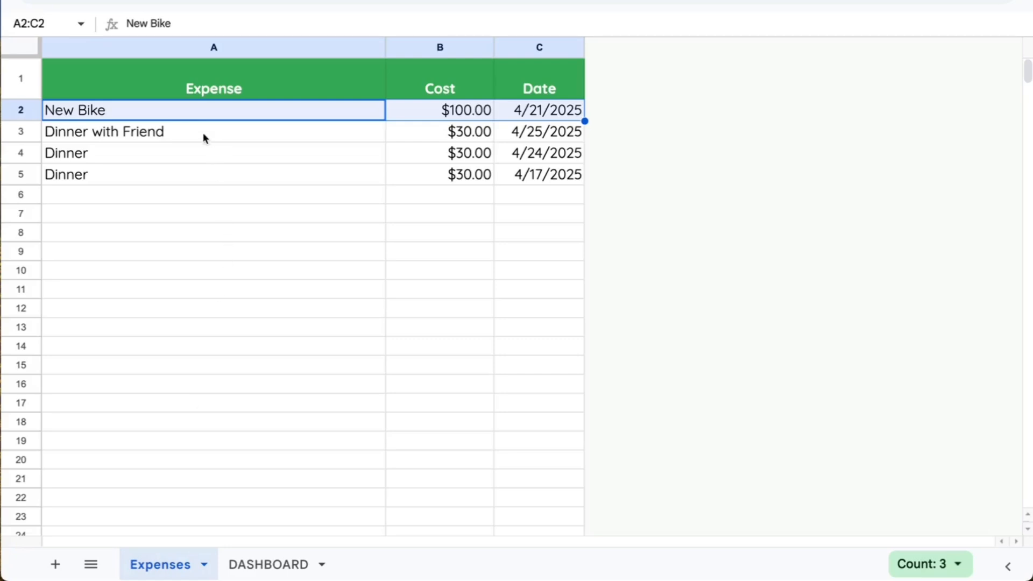
pyautogui.moveTo(205, 112); pyautogui.dragTo(546, 115)
pyautogui.click(272, 564)
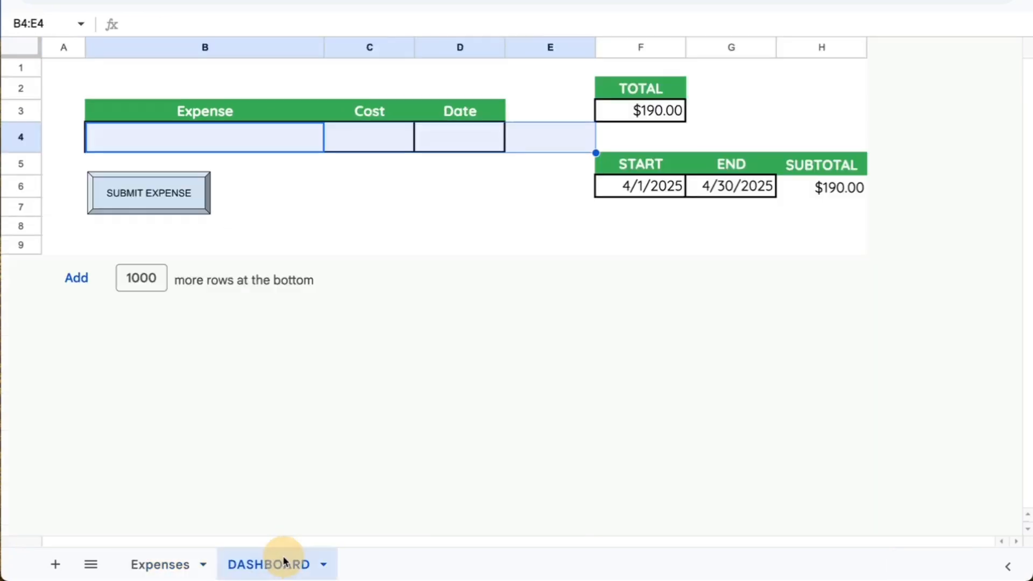
pyautogui.click(679, 110)
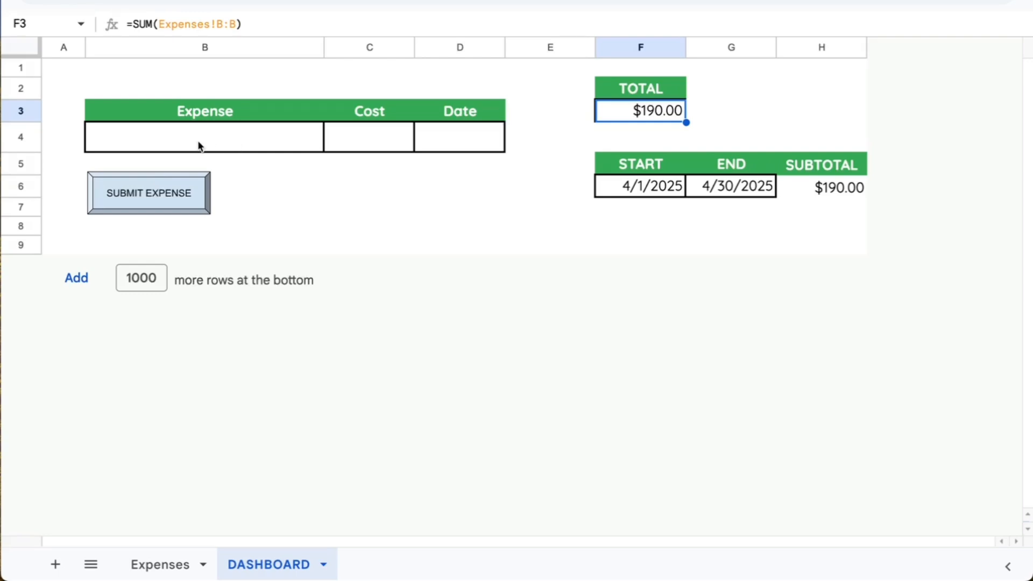
# Step: Look through the recorded expense rows on the Expenses sheet and return to DASHBOARD
pyautogui.click(156, 544)
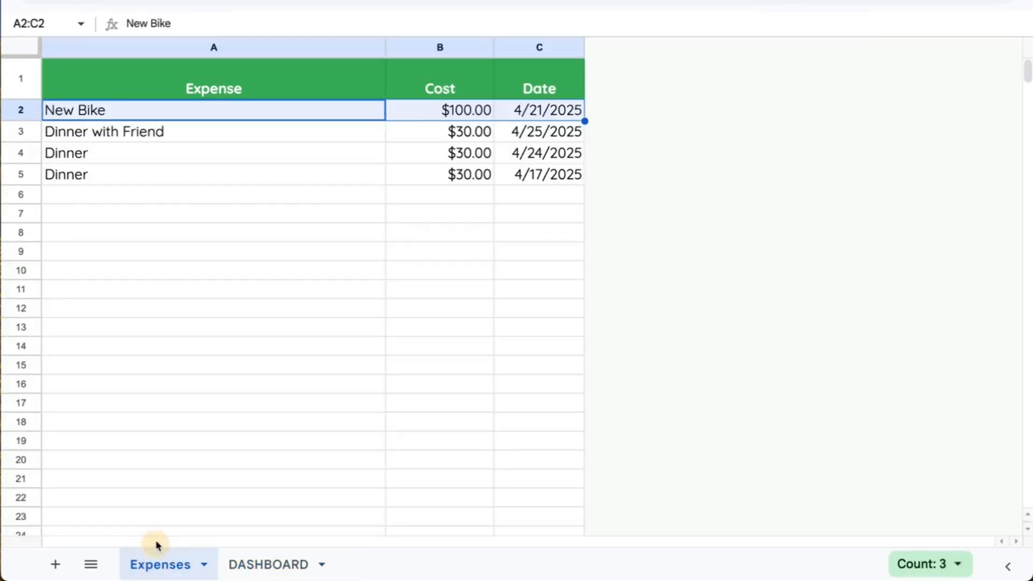
pyautogui.click(294, 153)
pyautogui.moveTo(314, 130); pyautogui.dragTo(482, 219)
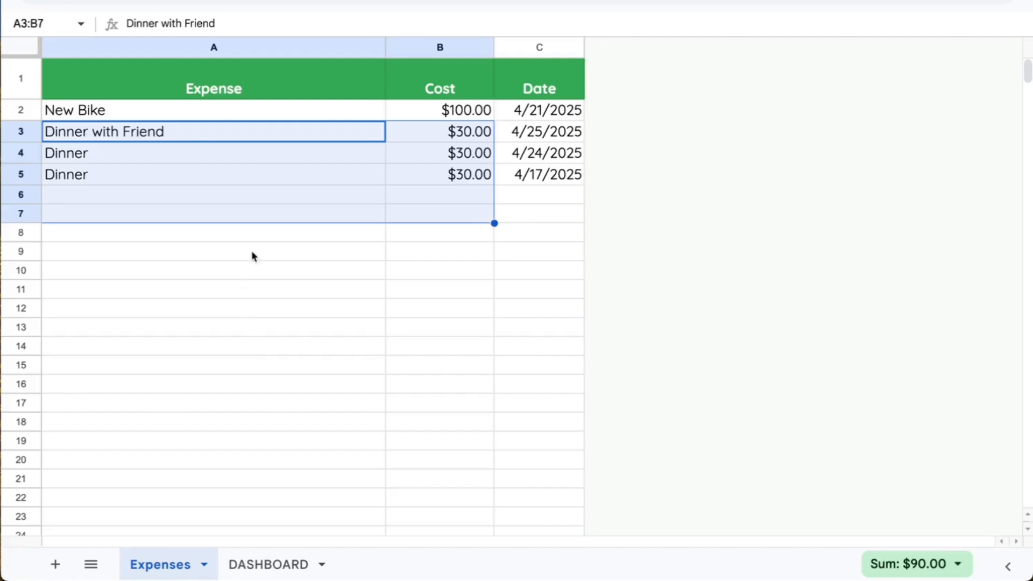
pyautogui.scroll(-10, 221, 254)
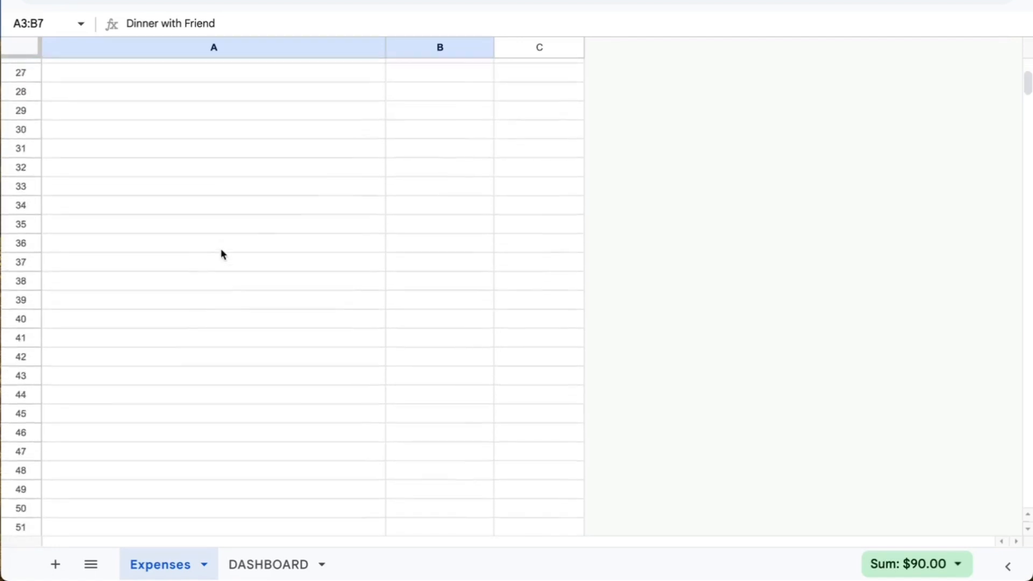
pyautogui.scroll(10, 217, 254)
pyautogui.click(251, 564)
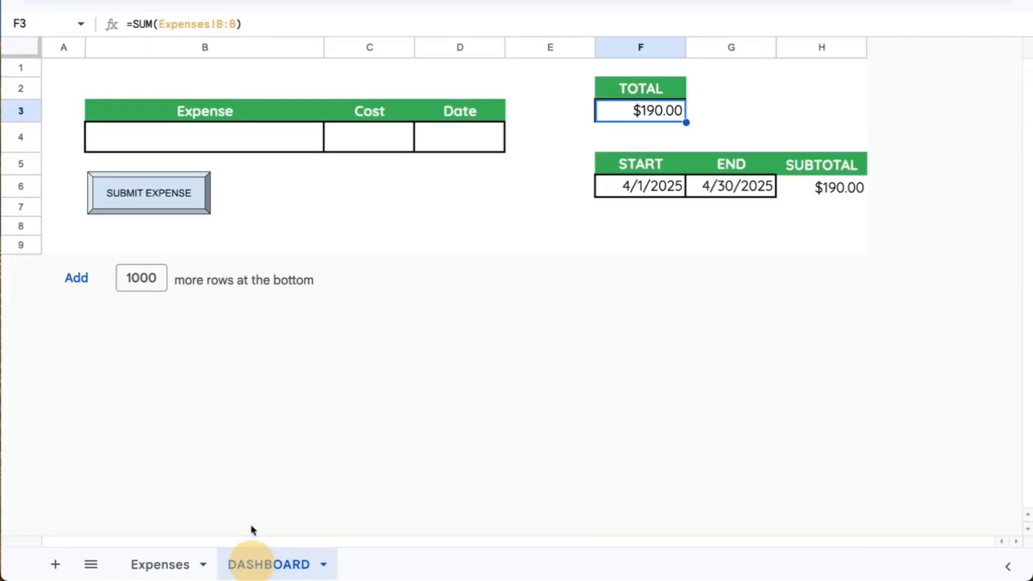
# Step: Review the entry row, the TOTAL cell and the START, END and SUBTOTAL cells on DASHBOARD
pyautogui.click(293, 136)
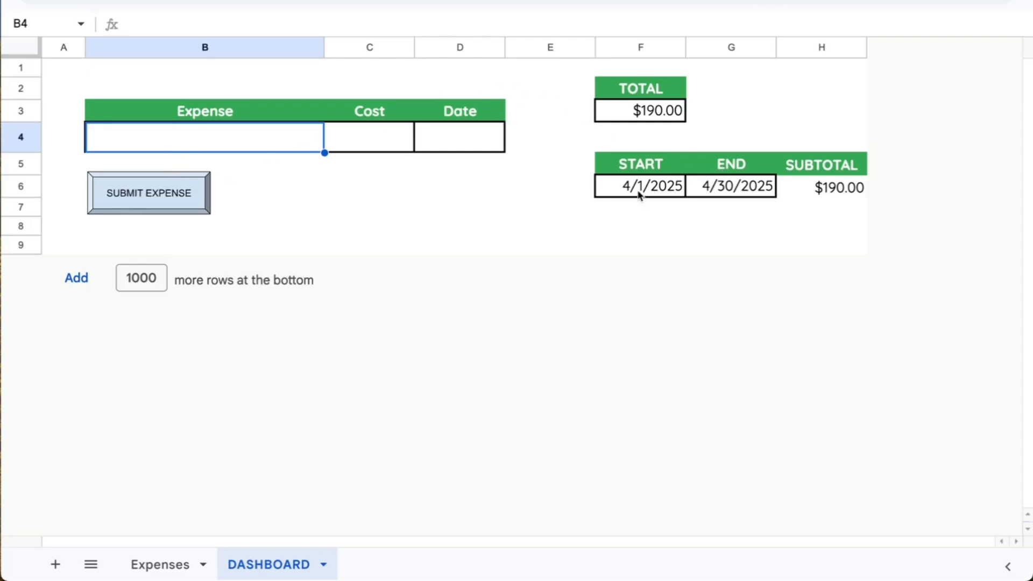
pyautogui.click(654, 107)
pyautogui.moveTo(625, 189); pyautogui.dragTo(780, 187)
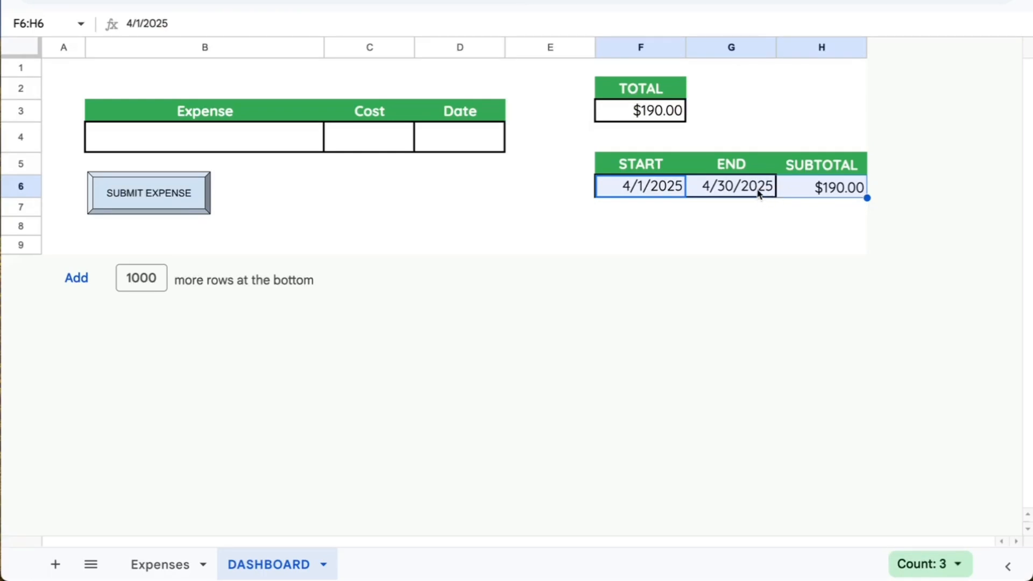
pyautogui.click(816, 193)
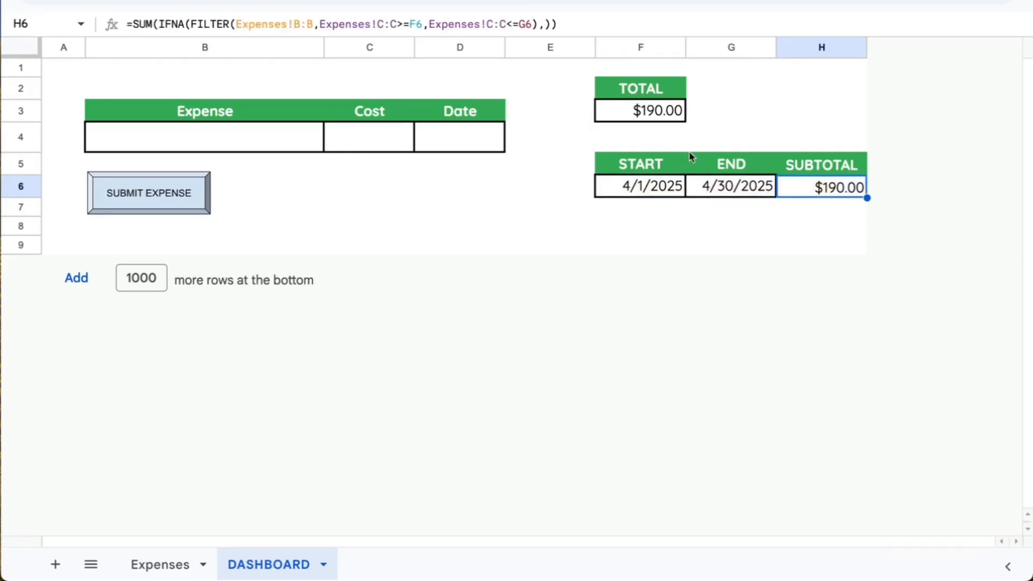
# Step: Set the subtotal period to START 4/20/2025 and END 4/23/2025 and check the SUBTOTAL
pyautogui.doubleClick(661, 191)
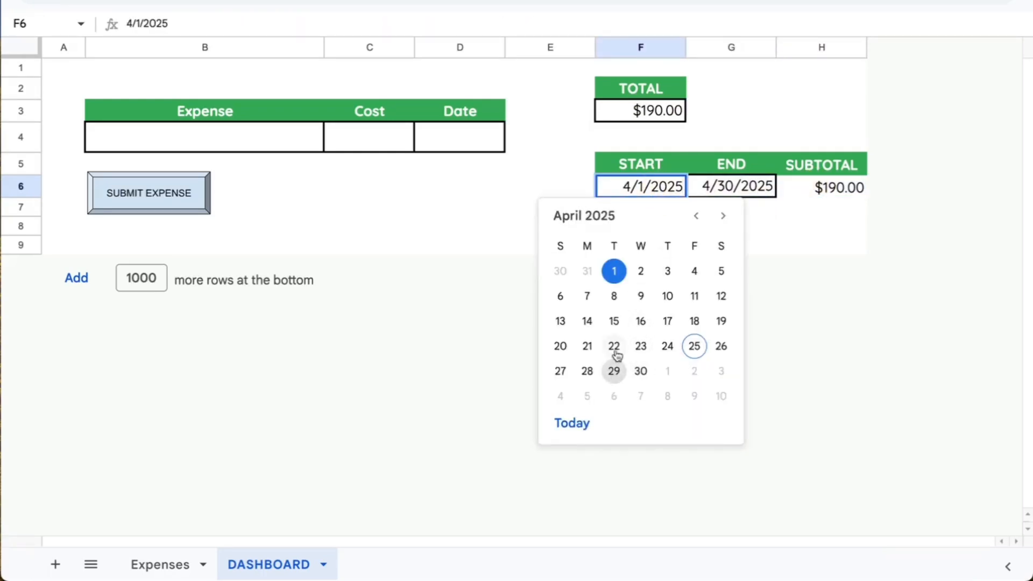
pyautogui.click(561, 347)
pyautogui.doubleClick(731, 193)
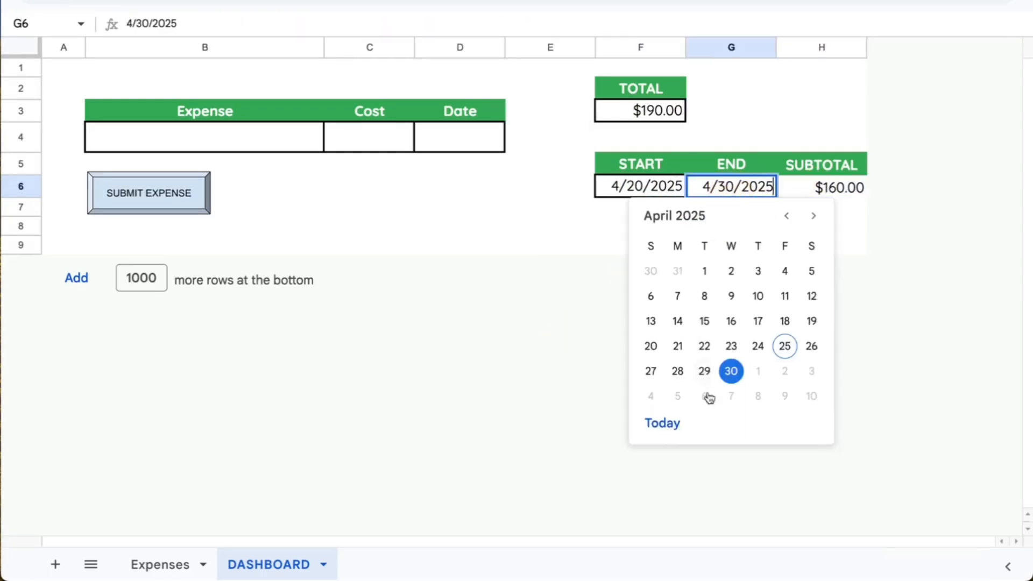
pyautogui.click(732, 345)
pyautogui.click(797, 173)
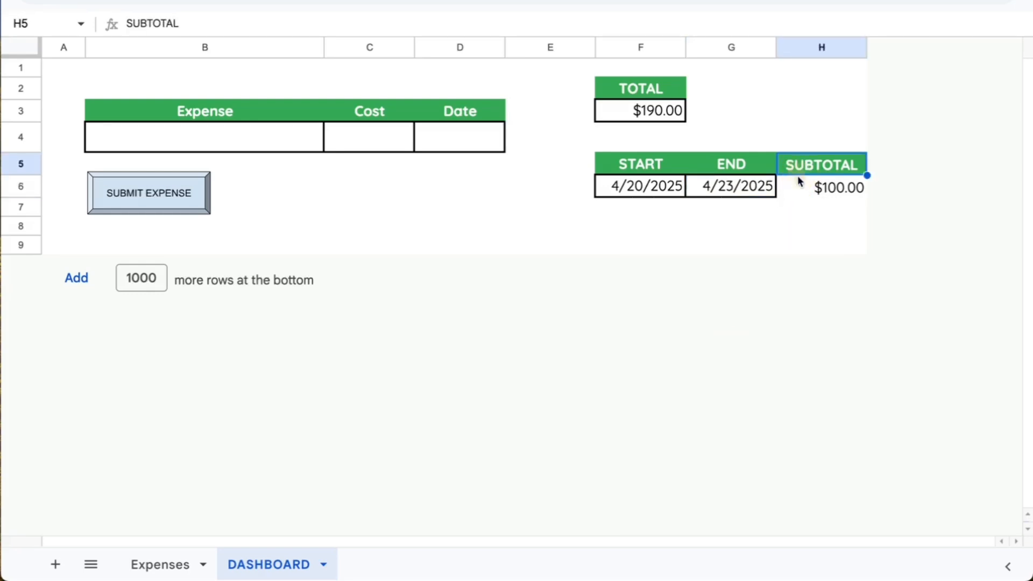
pyautogui.click(798, 184)
pyautogui.moveTo(650, 190); pyautogui.dragTo(732, 183)
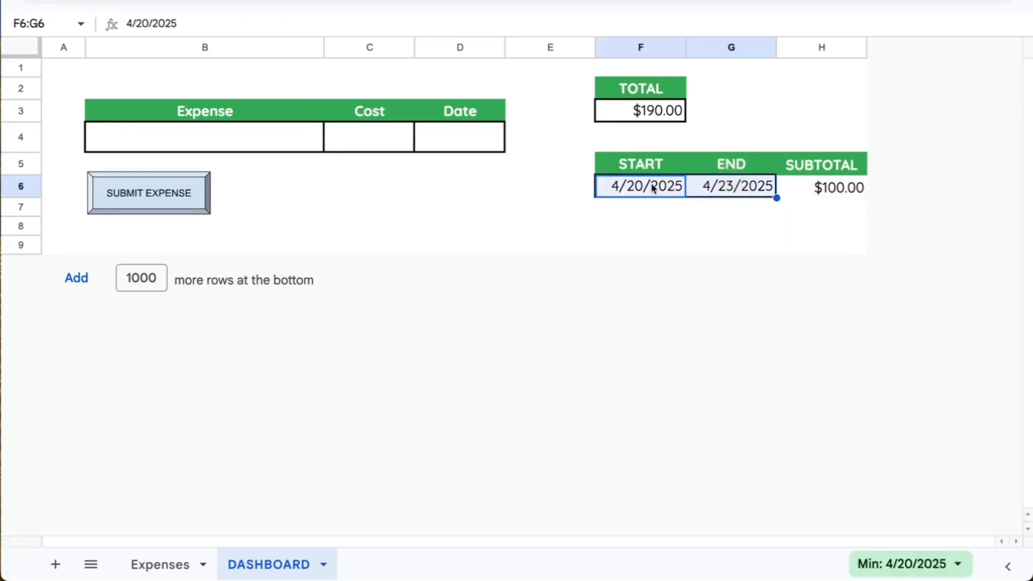
pyautogui.click(494, 119)
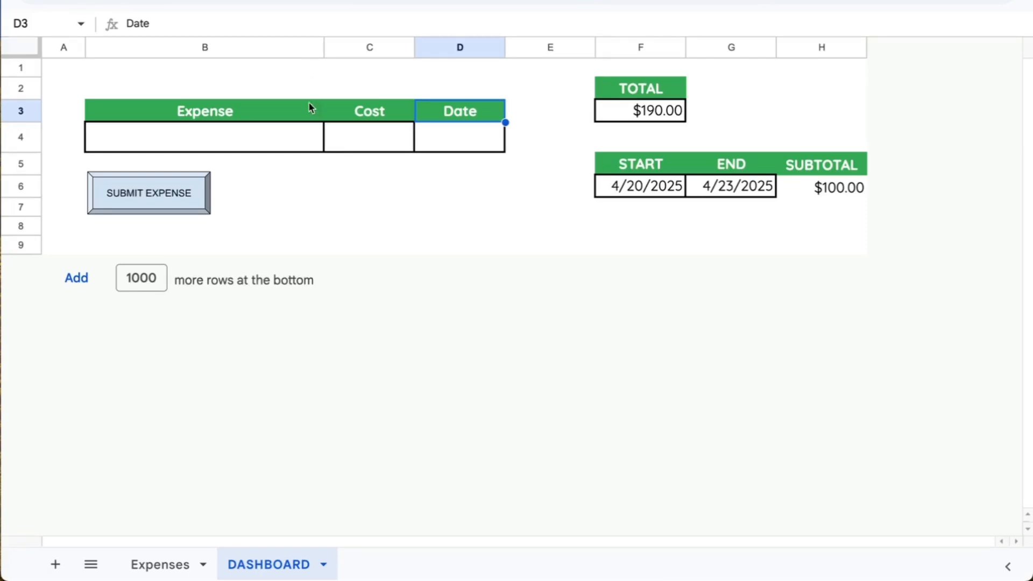
pyautogui.click(357, 110)
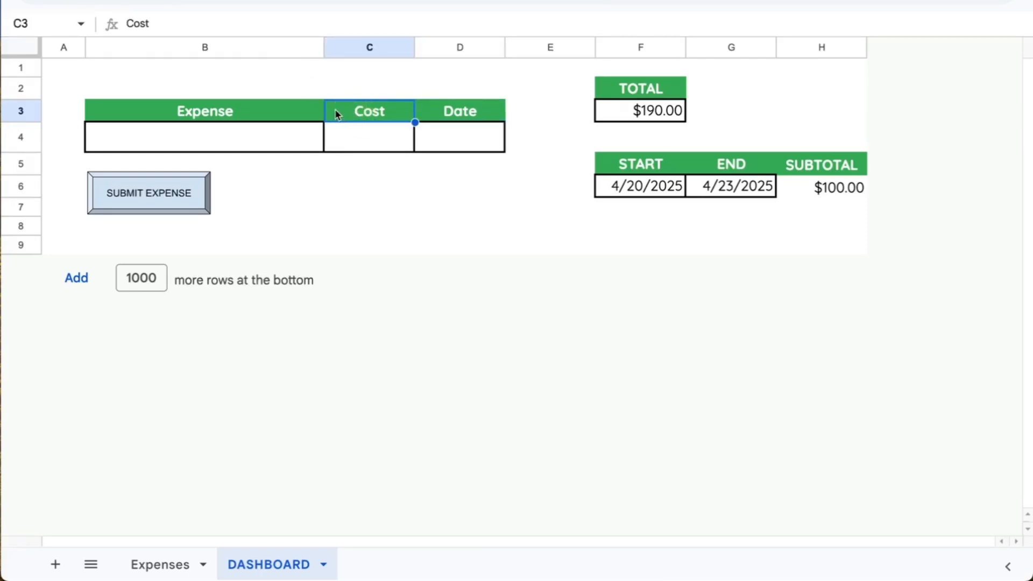